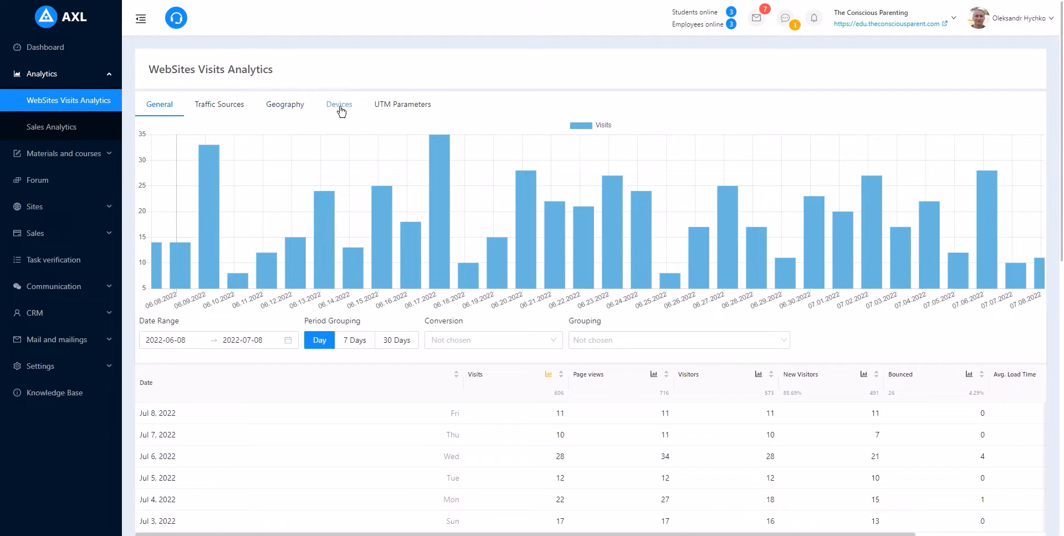
Step: Review the website visits by geography, and the Utm Source choices of the initial UTM tags filter in Sales Analytics
left_click(305, 111)
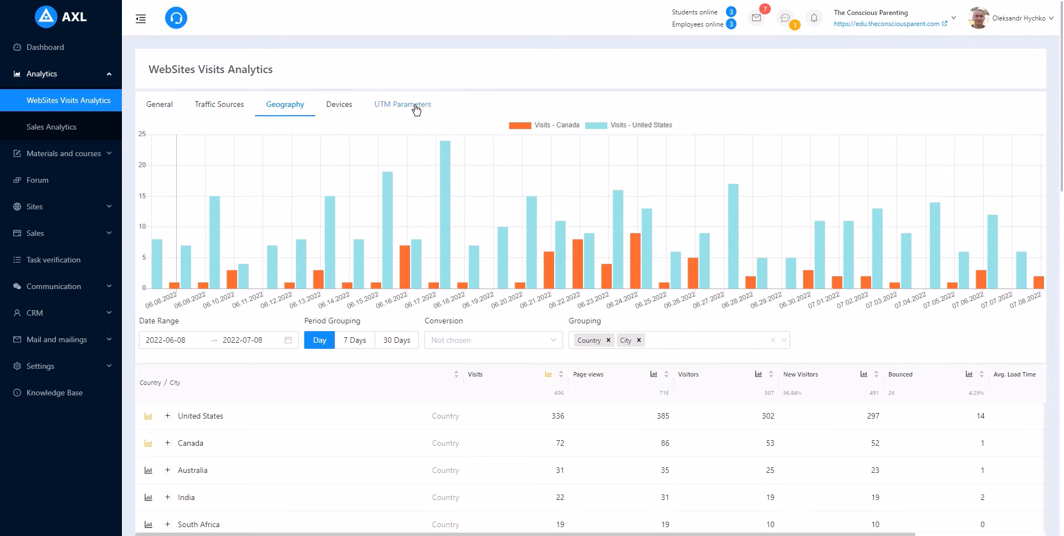
left_click(75, 132)
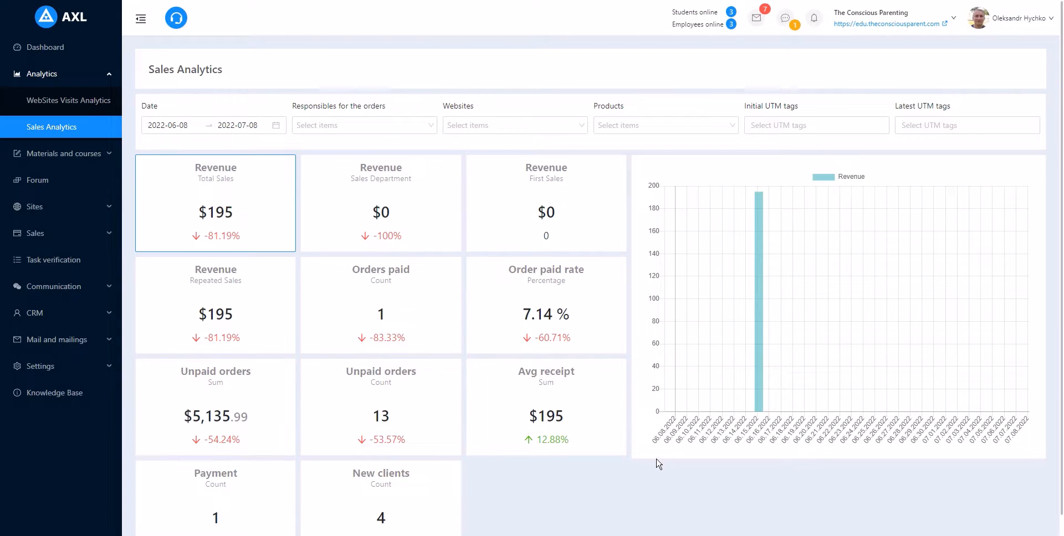
left_click(849, 125)
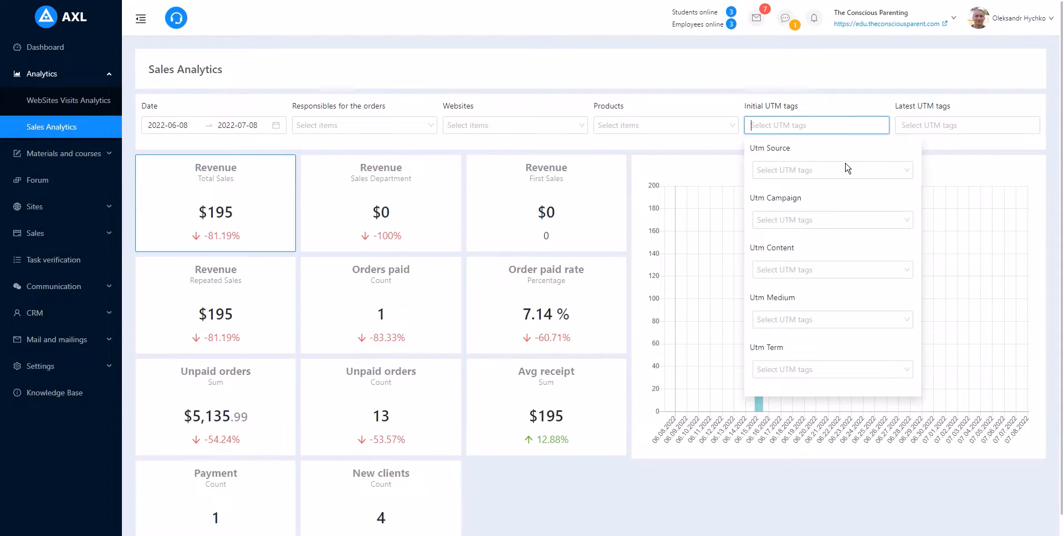
left_click(849, 174)
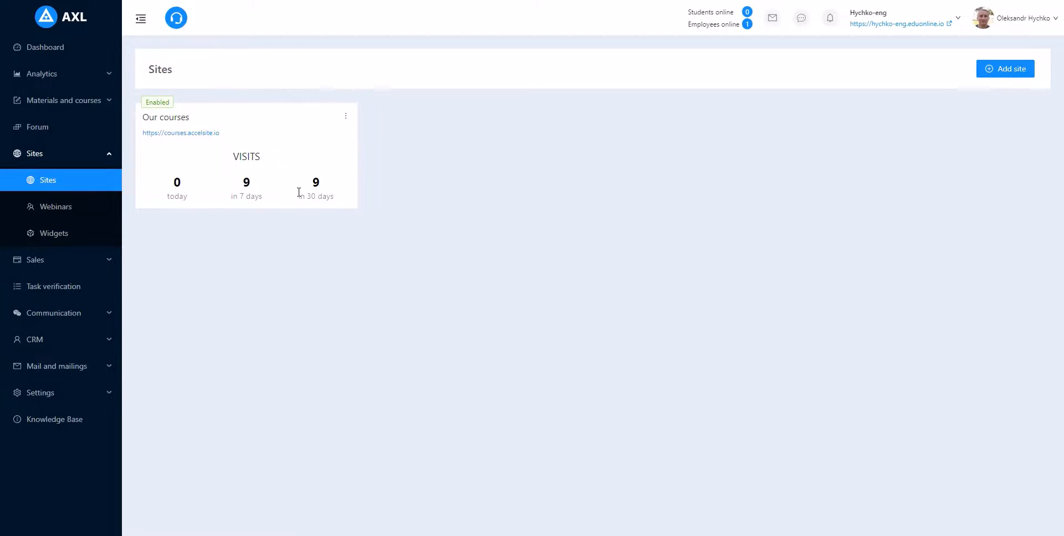
Step: Open the "Our courses" site and look through its files and its integration code settings
left_click(196, 117)
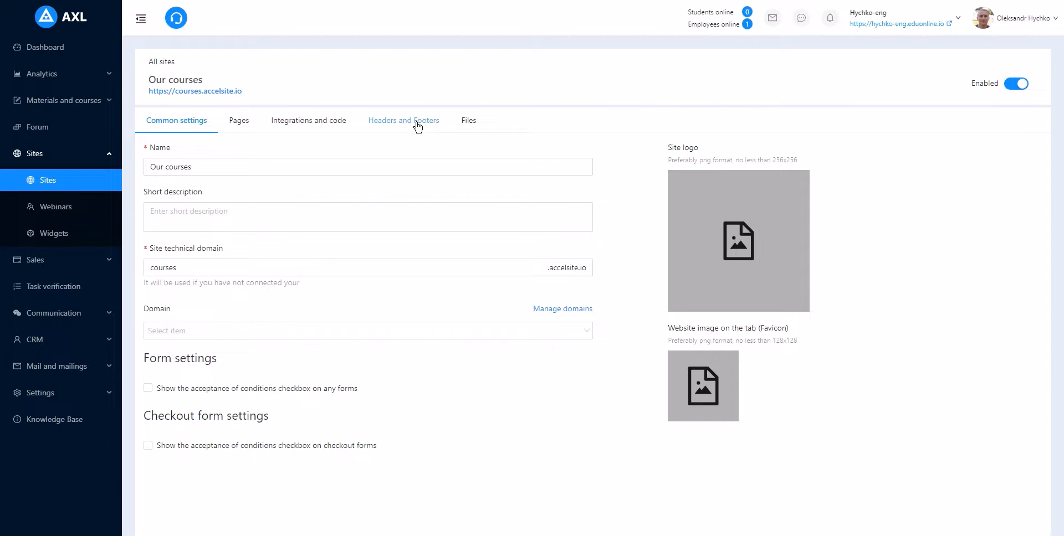
left_click(468, 125)
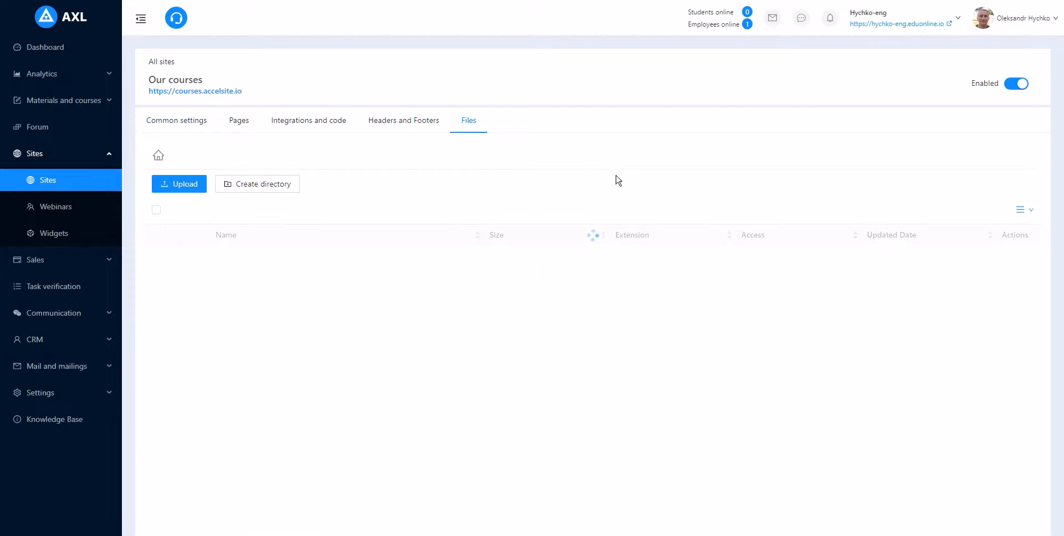
left_click(345, 129)
left_click(425, 215)
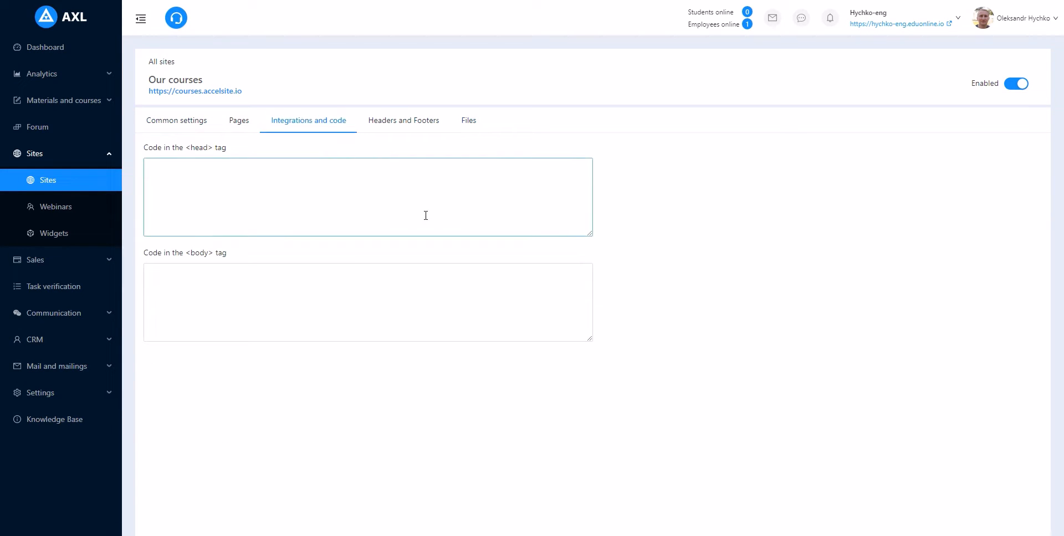
Step: Add a subpage under "About courses" with the title "Company" and the page address "company"
left_click(245, 122)
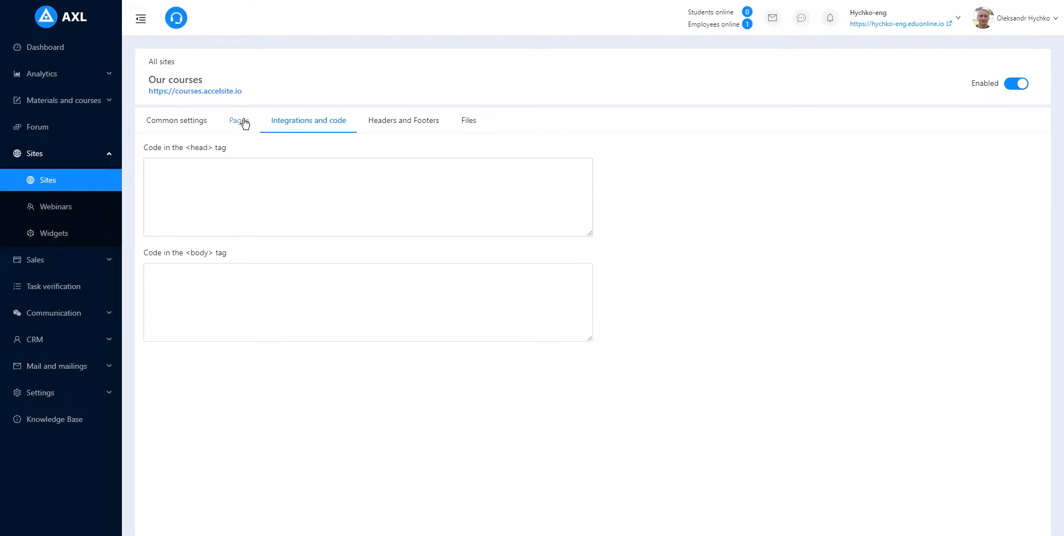
left_click(244, 123)
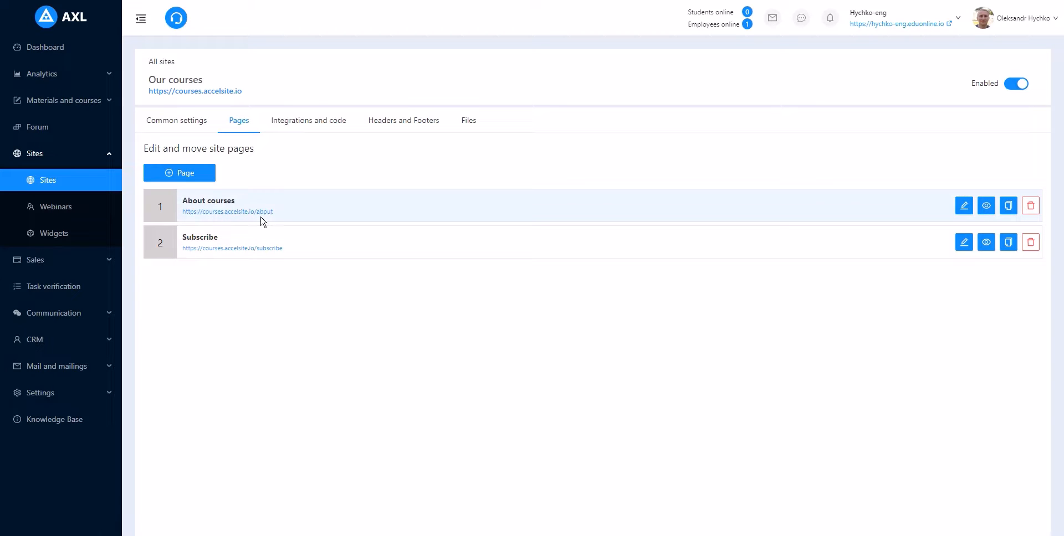
left_click_drag(186, 175, 250, 220)
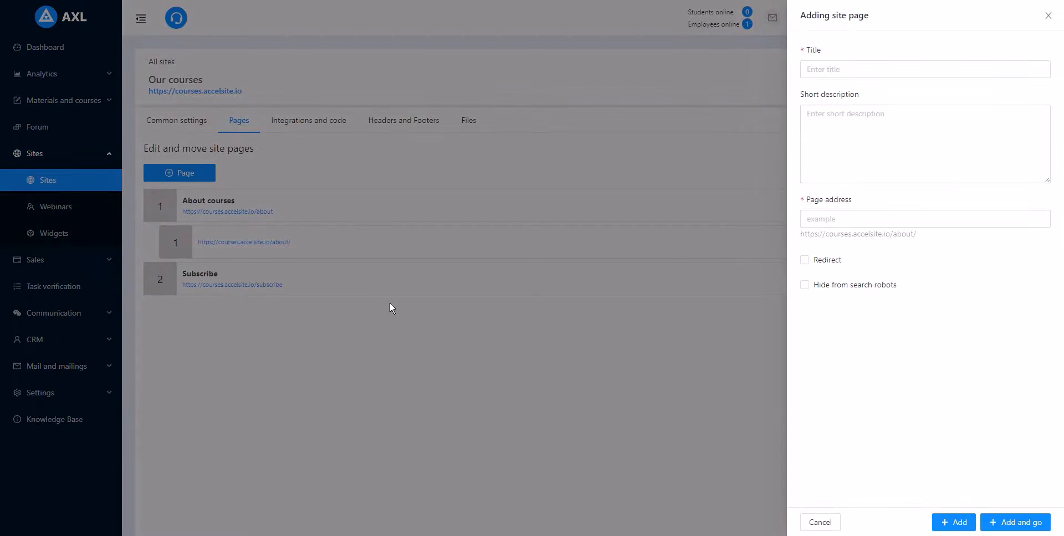
left_click(857, 71)
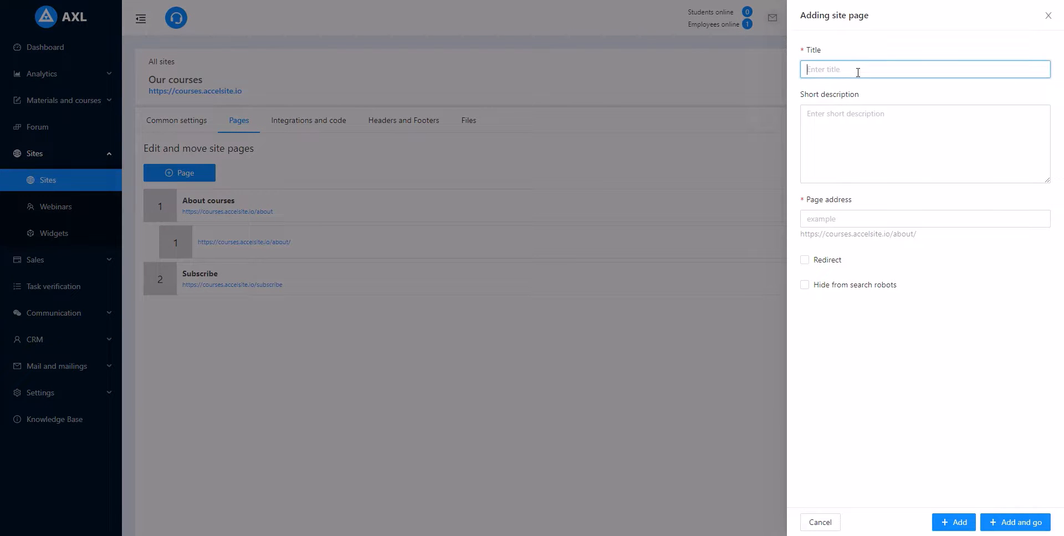
type("Co")
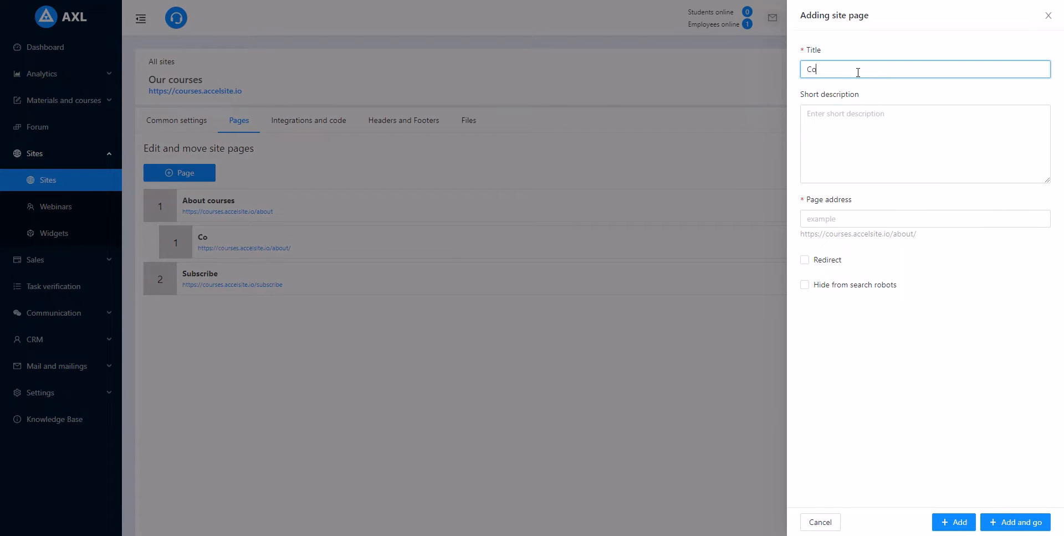
type("mpany")
left_click(876, 217)
type("comp")
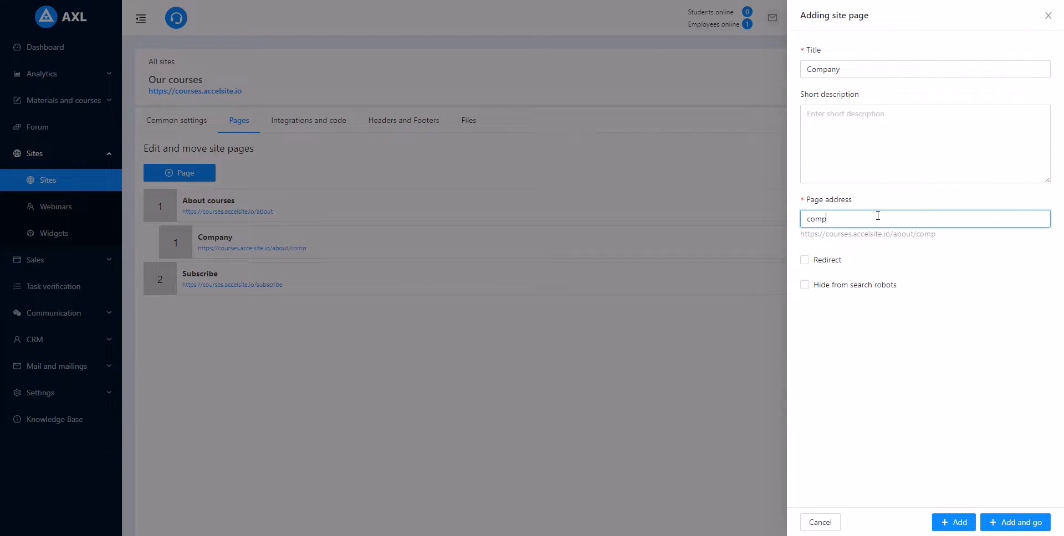
type("any")
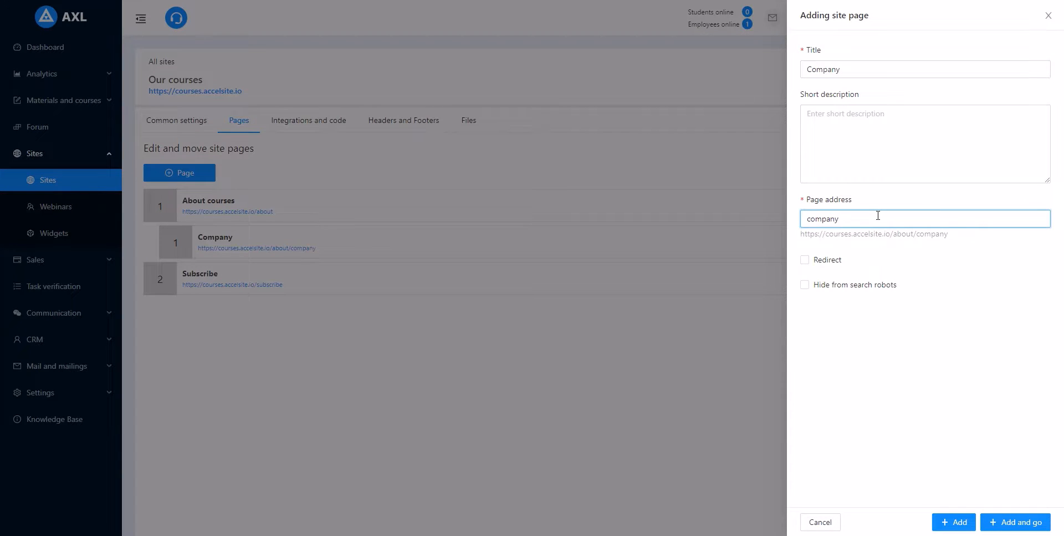
left_click(955, 523)
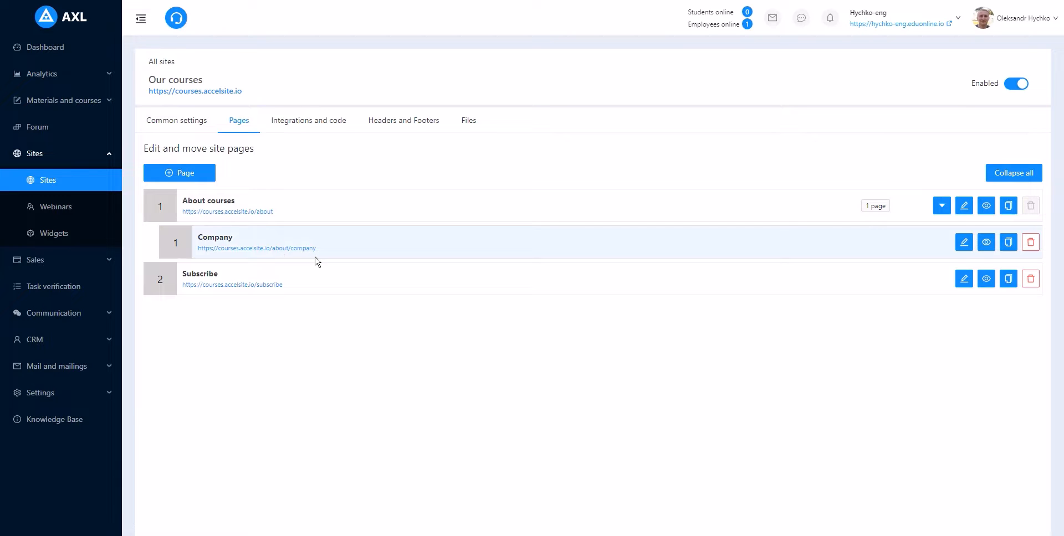
Step: Open the Company page and review its common settings and scenario
left_click(210, 242)
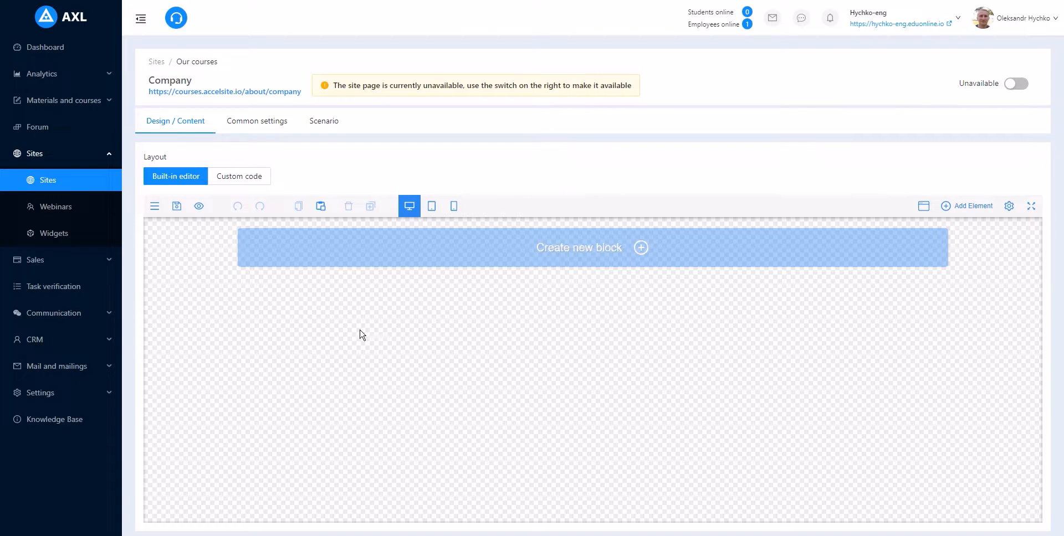
left_click(275, 121)
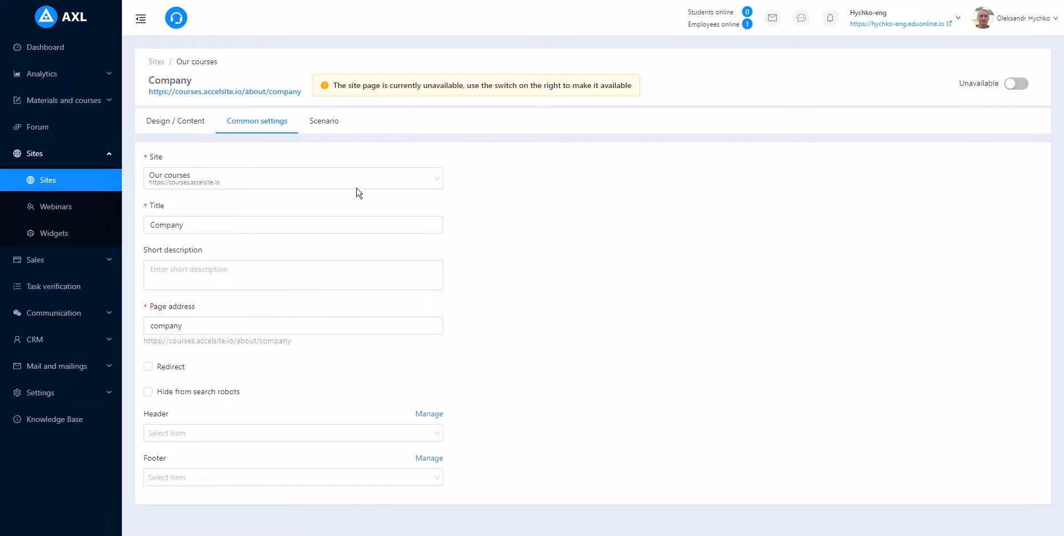
left_click(335, 132)
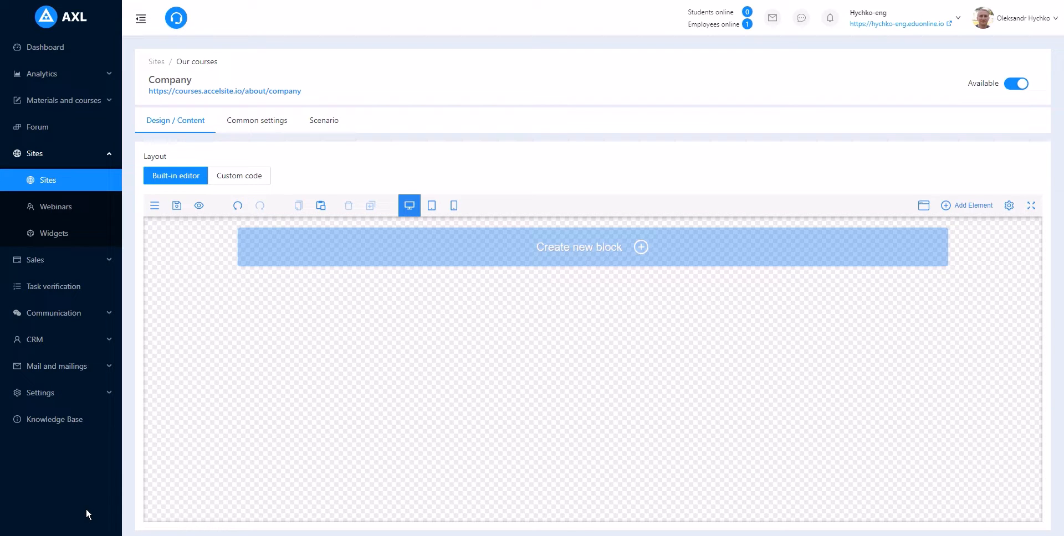
Step: Expand the page editor to full screen and add the "Menu - 7" block with the company name and four links
left_click(1031, 206)
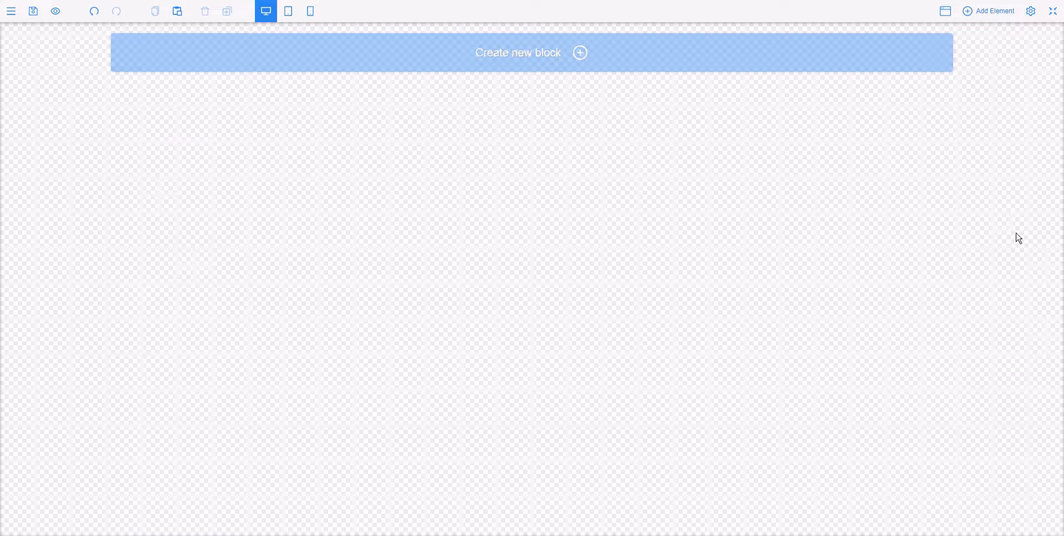
left_click(540, 52)
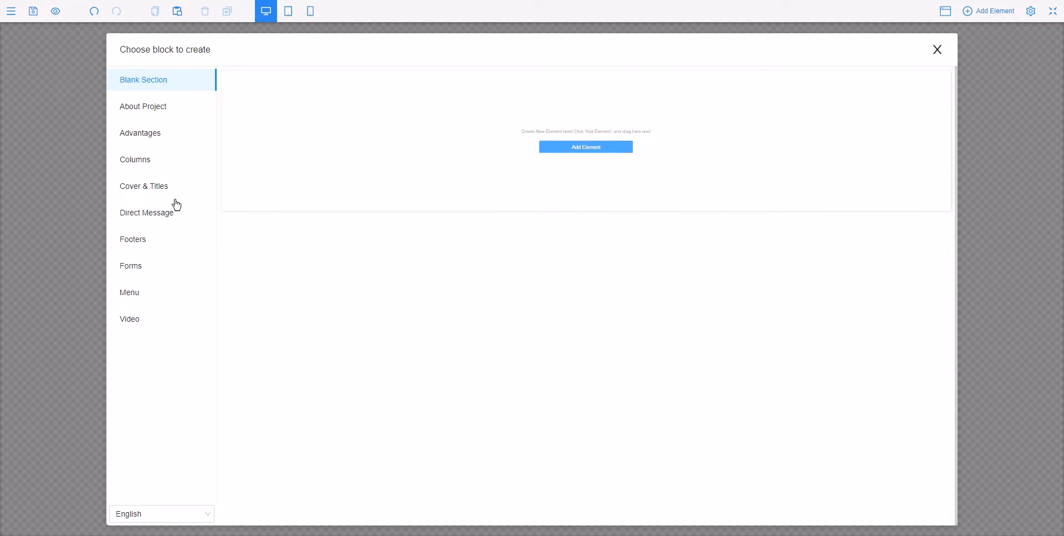
left_click(158, 117)
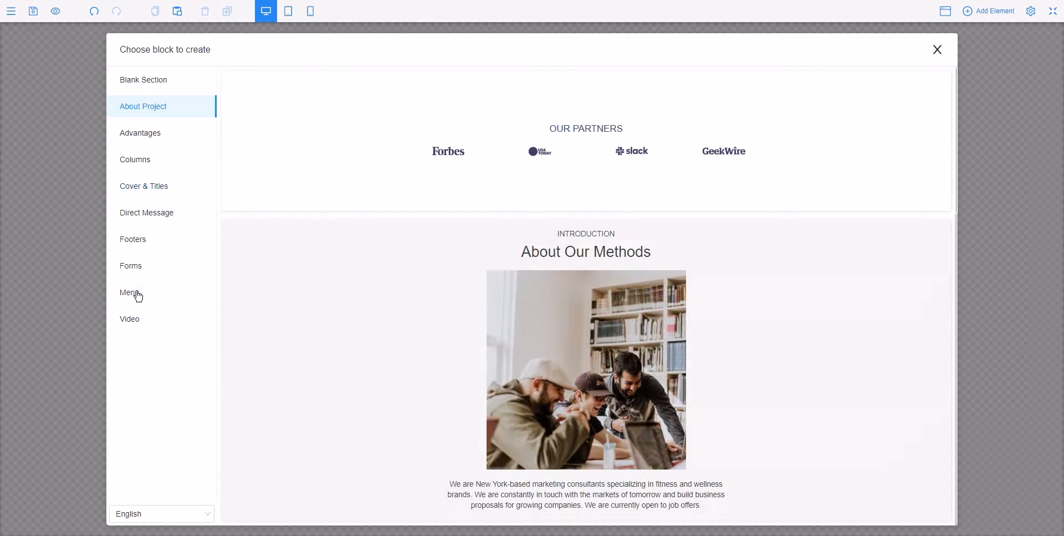
left_click(138, 296)
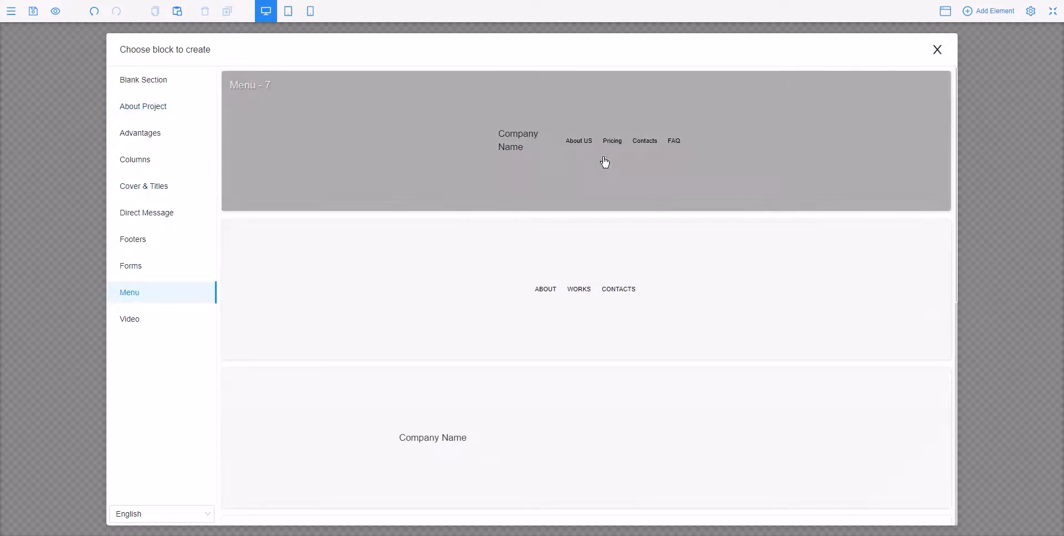
left_click(602, 166)
Step: Add the Advantages block titled "It's everything you'll ever need" below the menu block
left_click(537, 112)
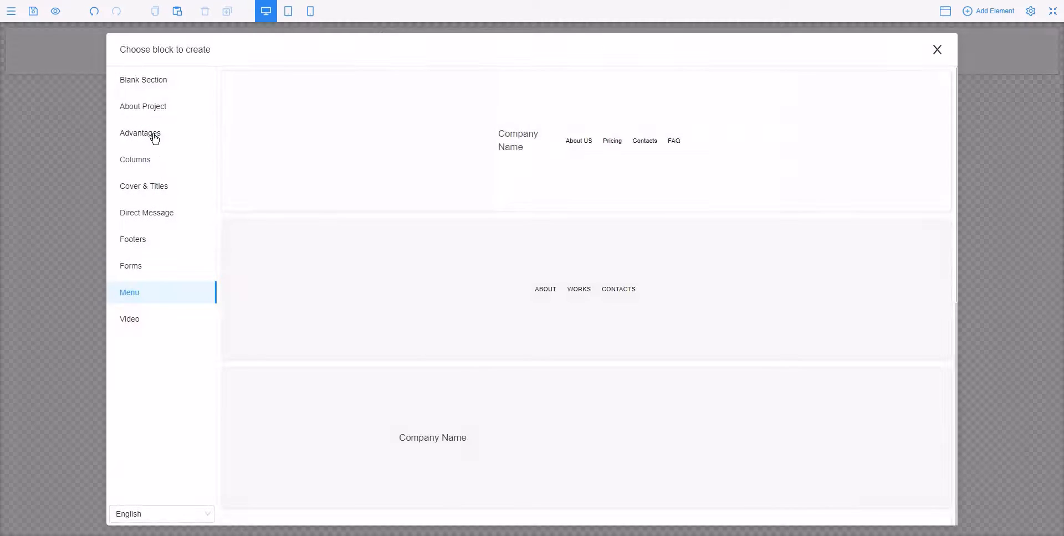
left_click(154, 137)
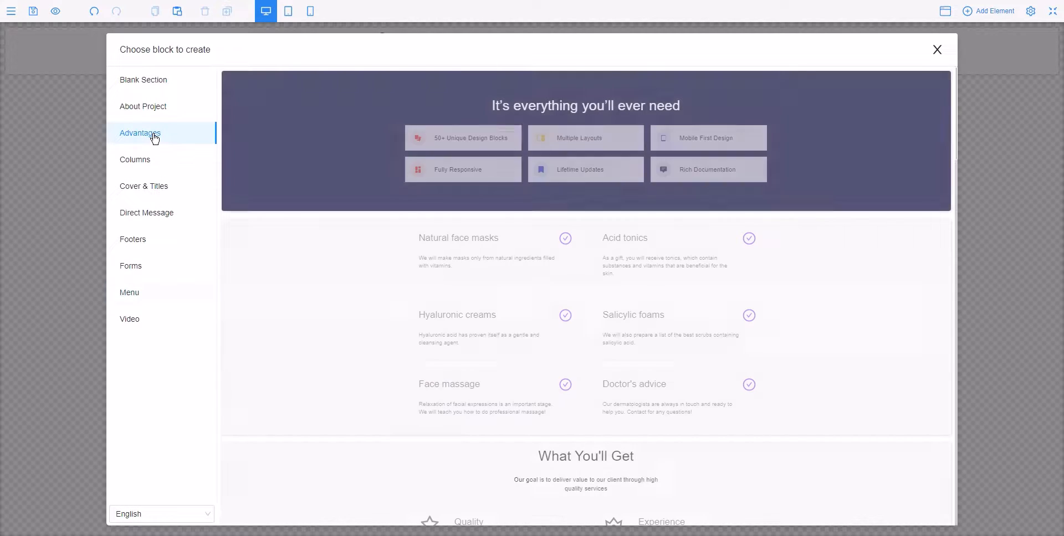
left_click(848, 142)
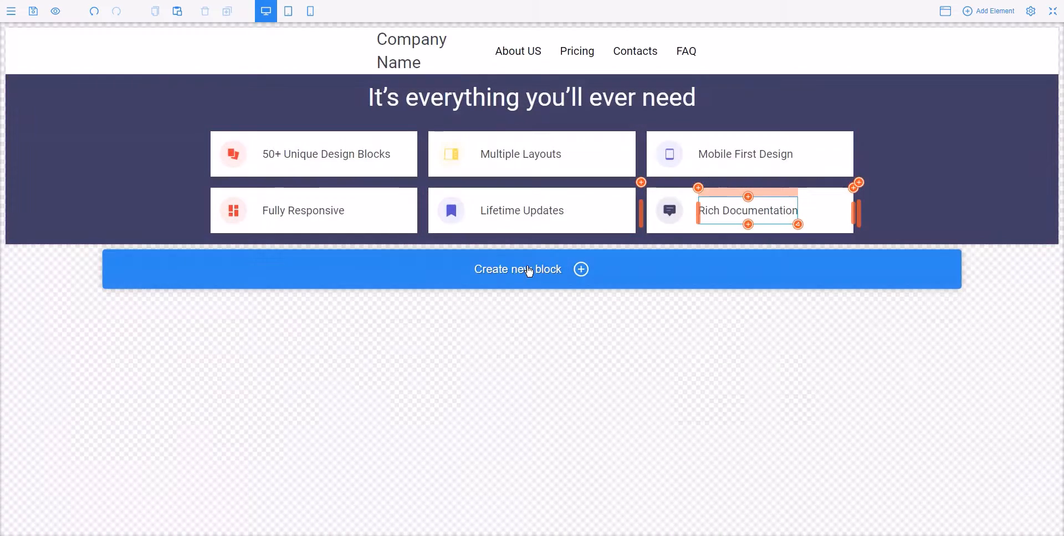
Step: Add the "Footer-1" block below the advantages block
left_click(510, 270)
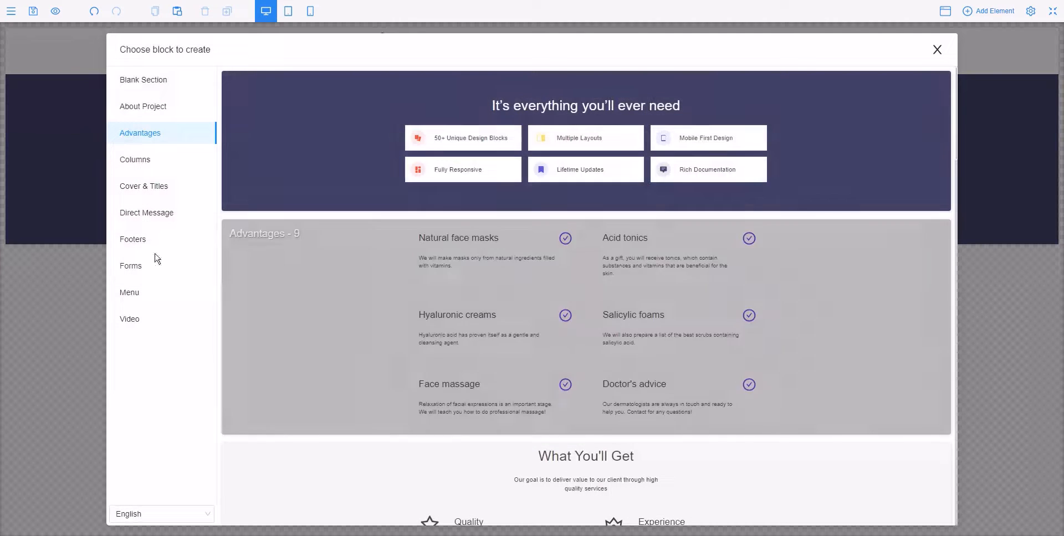
left_click(141, 240)
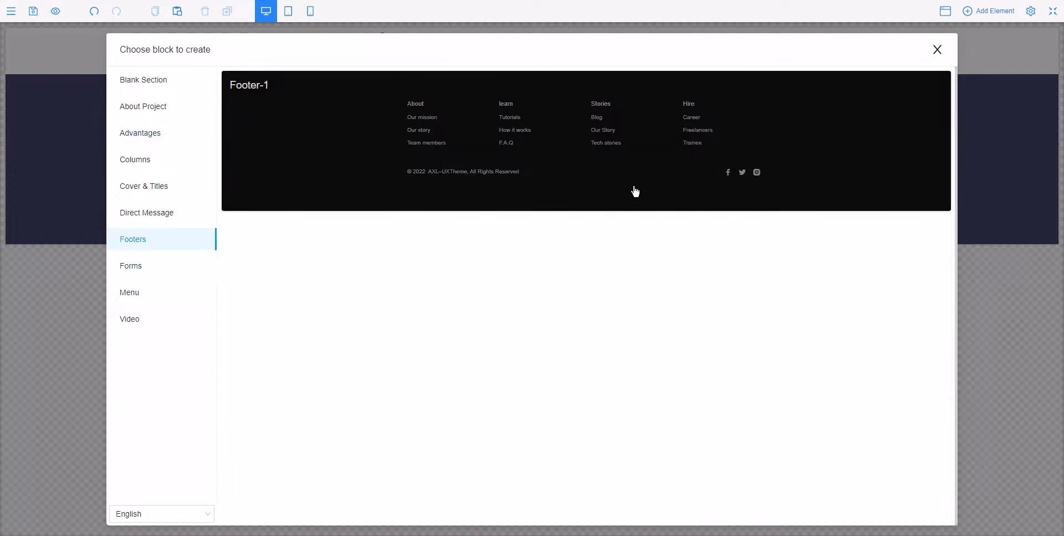
left_click(633, 190)
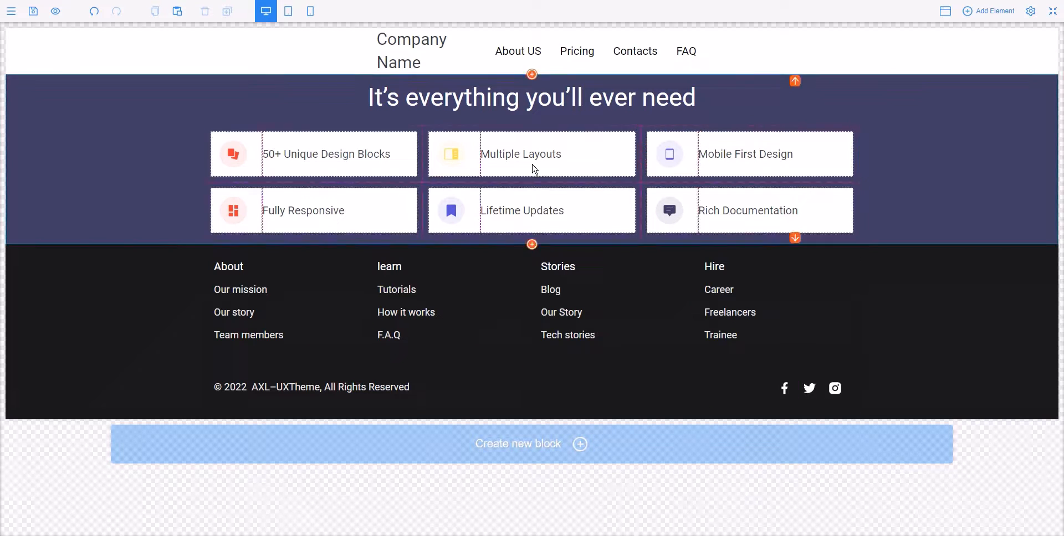
Step: Replace the advantages block's heading text with "About" and close the block settings
left_click(560, 100)
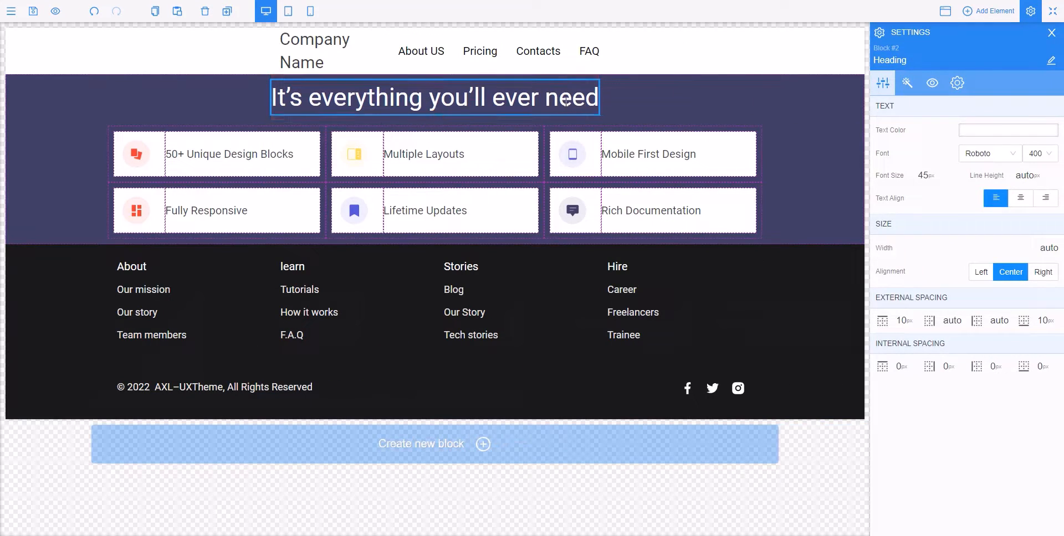
double_click(565, 99)
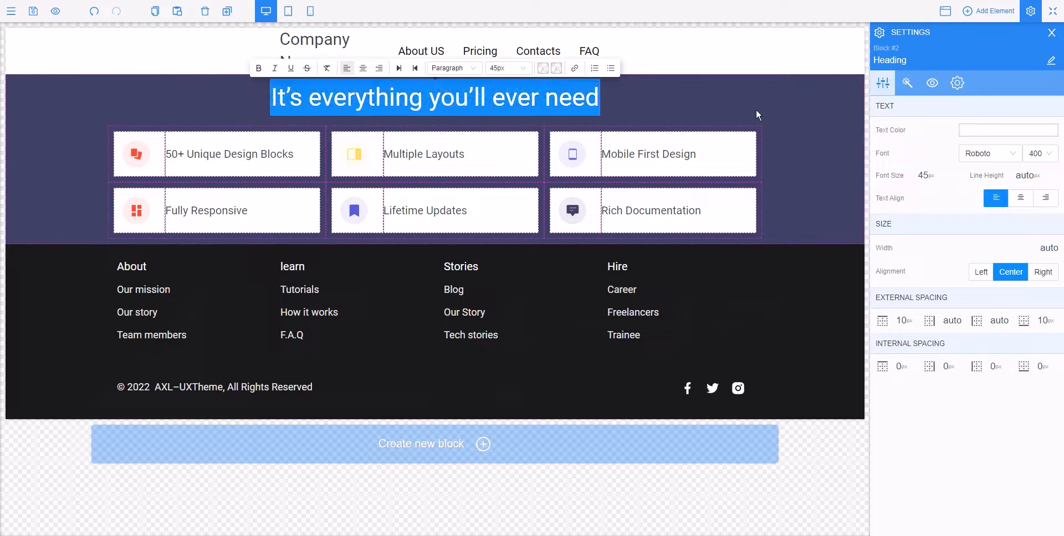
type("About")
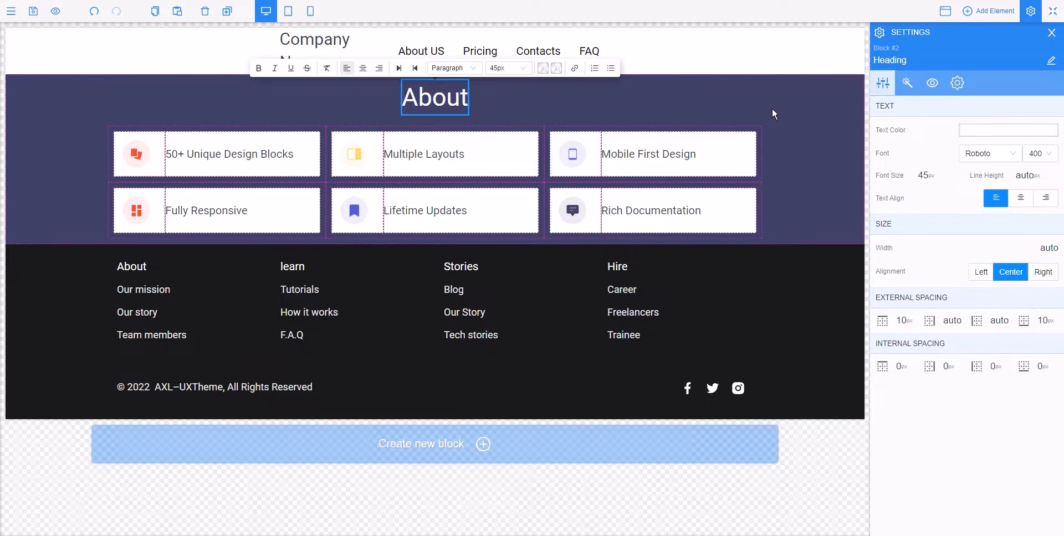
left_click(775, 114)
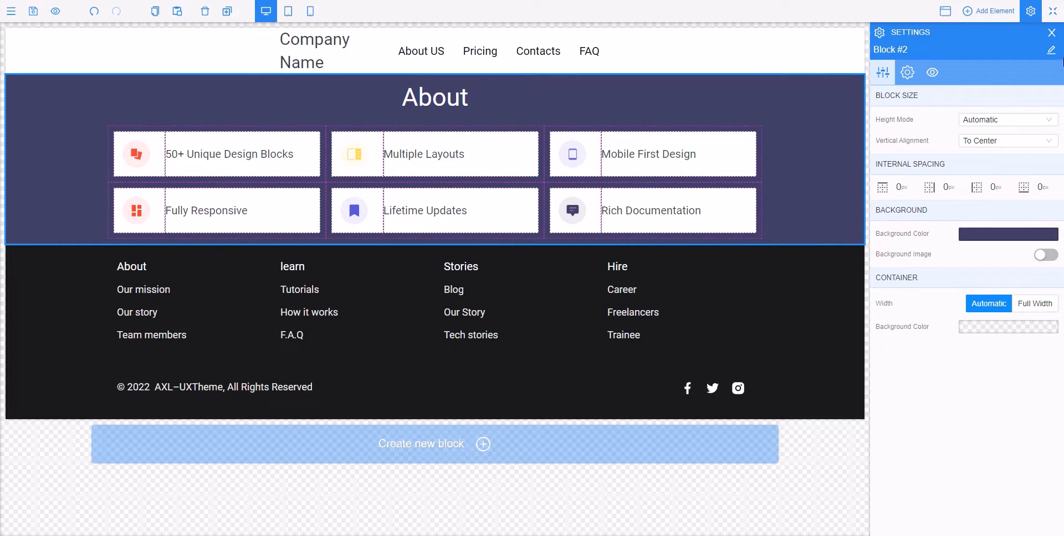
left_click(1051, 32)
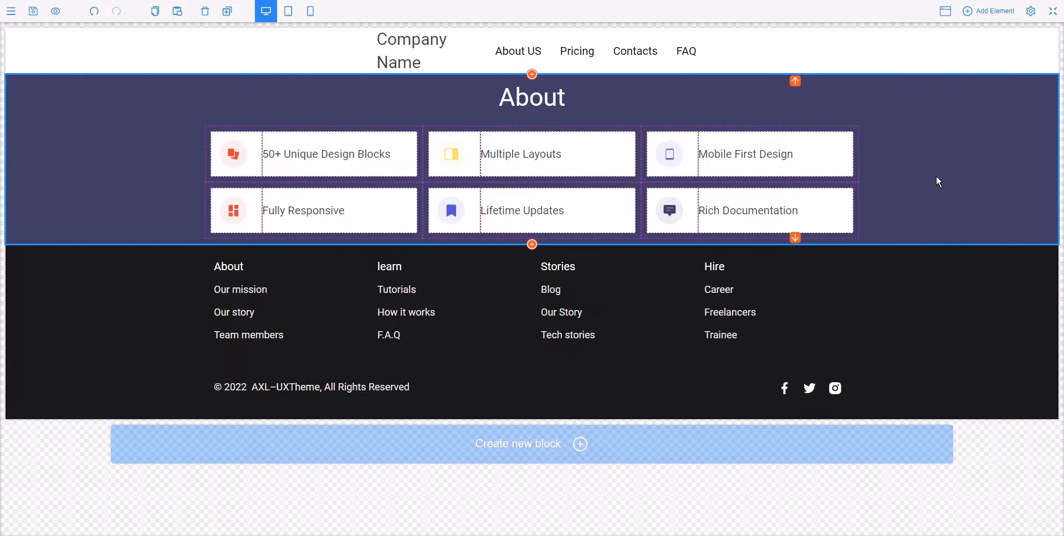
Step: Preview the Company page layout in tablet and mobile view
left_click(288, 13)
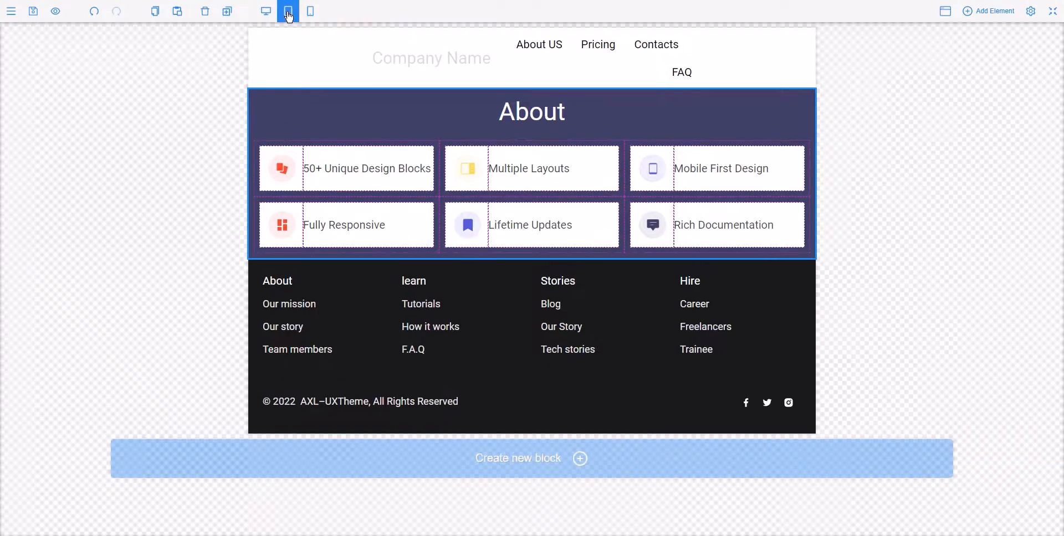
left_click(308, 16)
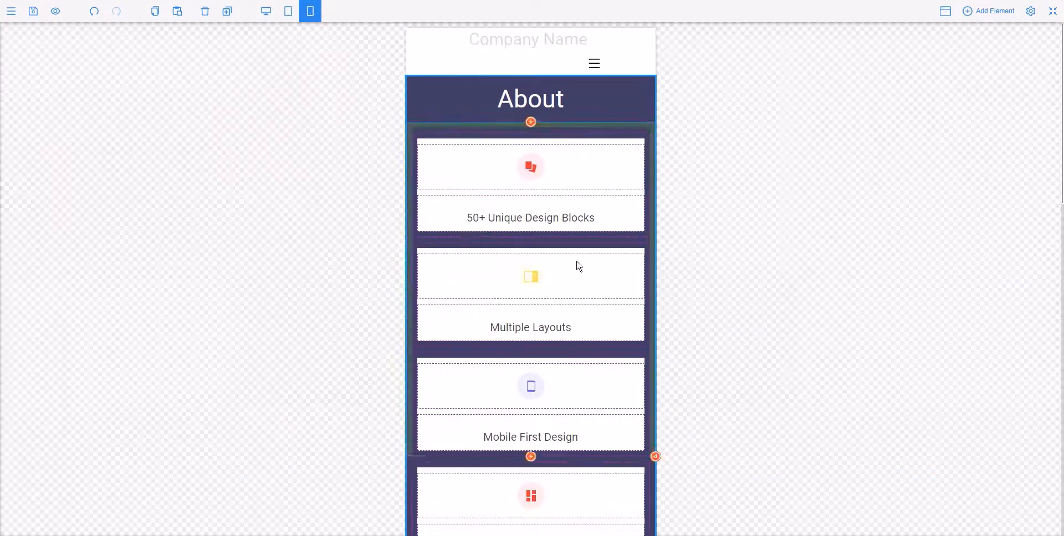
Step: Reduce the "About" heading's font size for the mobile layout and close the heading settings
scroll(614, 306, "down", 5)
scroll(620, 307, "up", 5)
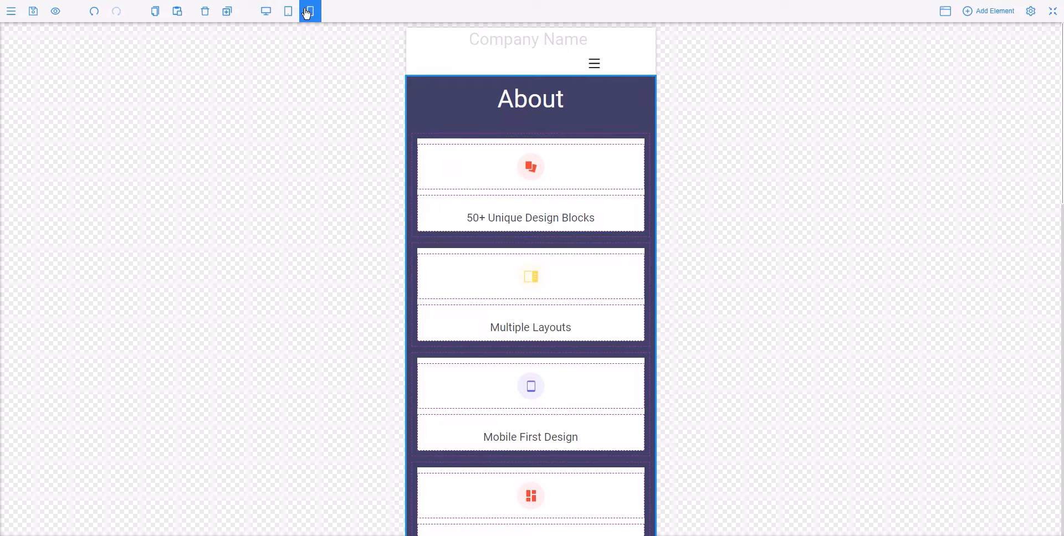
left_click(535, 102)
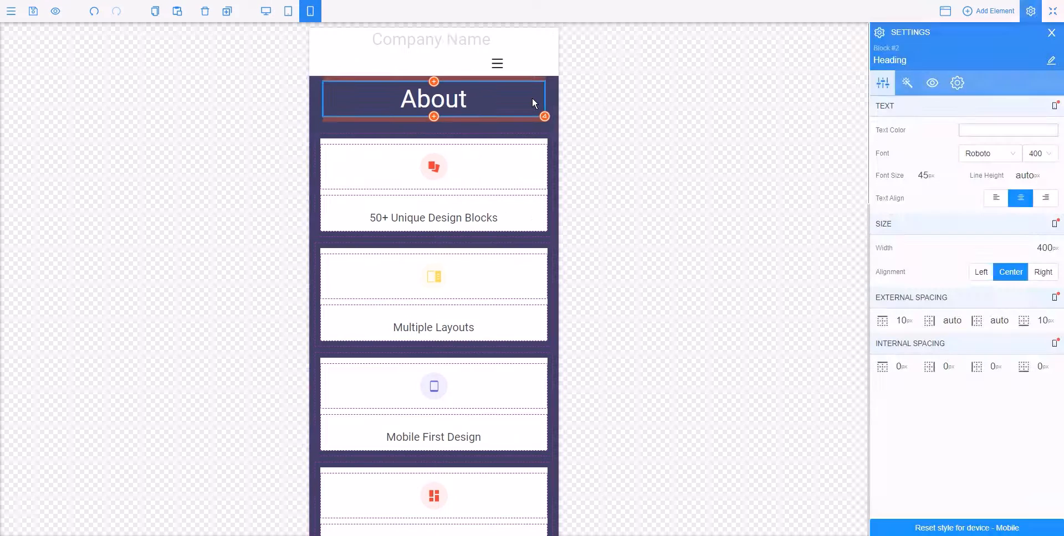
left_click_drag(920, 172, 924, 189)
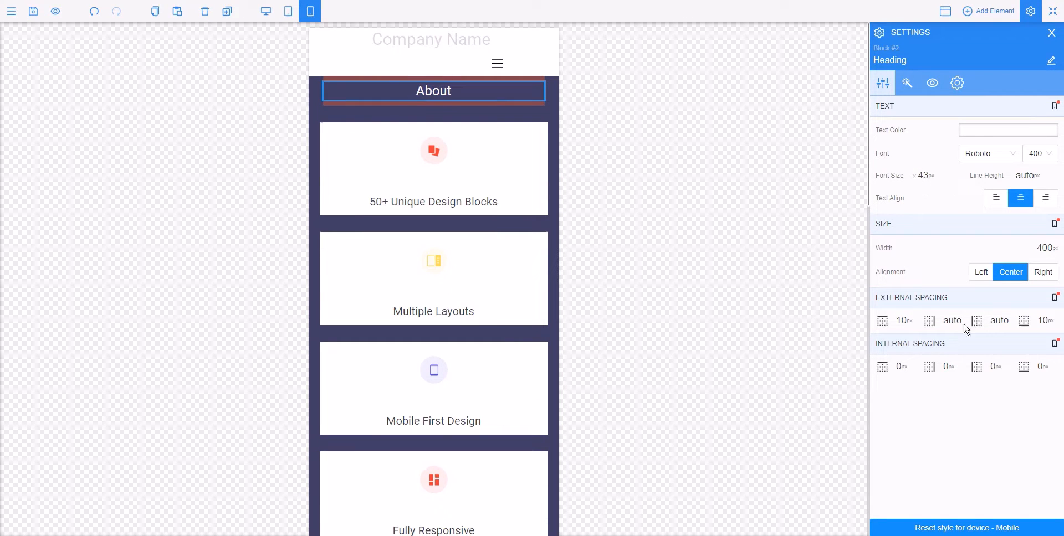
left_click(1052, 33)
left_click(851, 159)
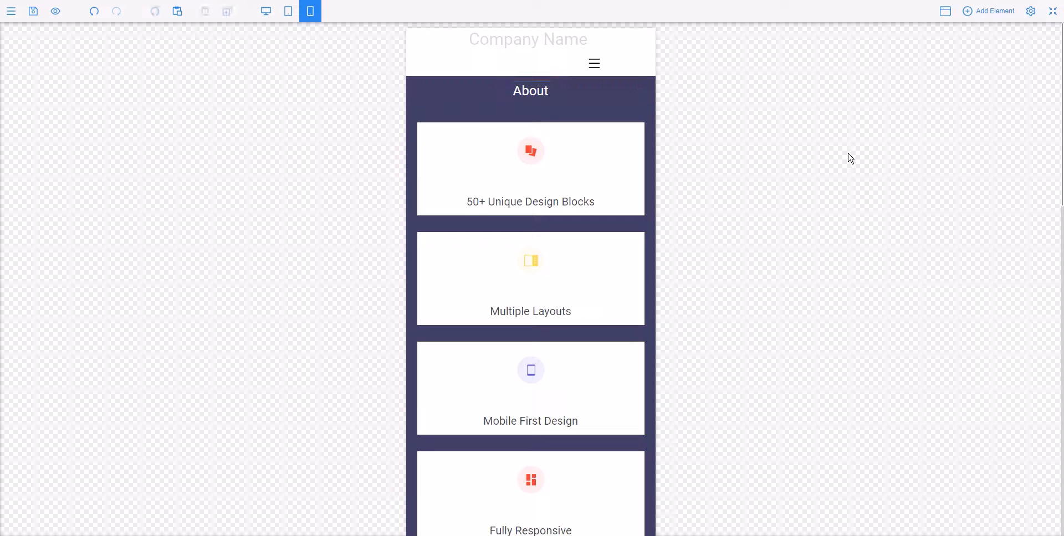
Step: Check the page in the tablet and desktop layouts and look through the list of elements that can be added
left_click(288, 11)
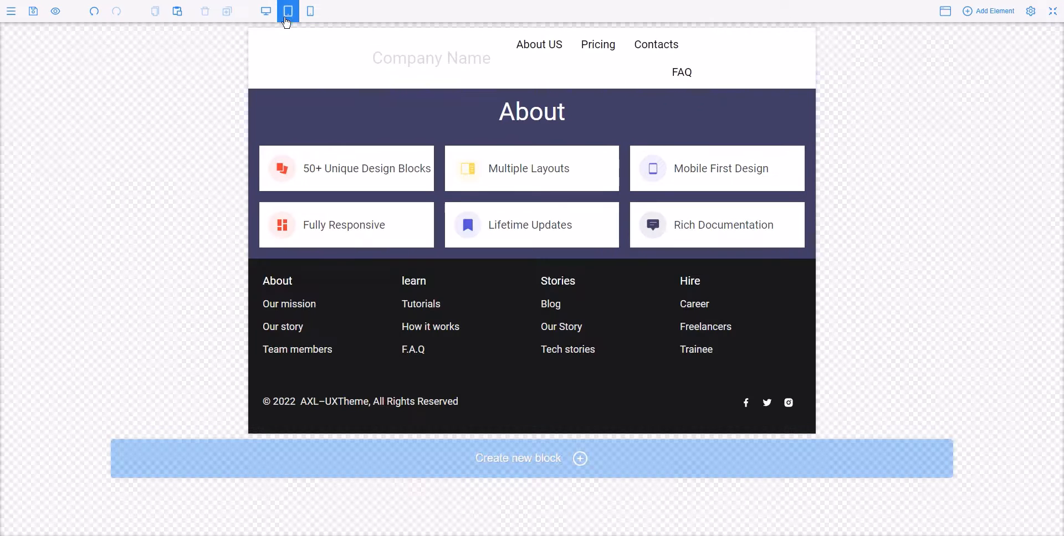
left_click(265, 11)
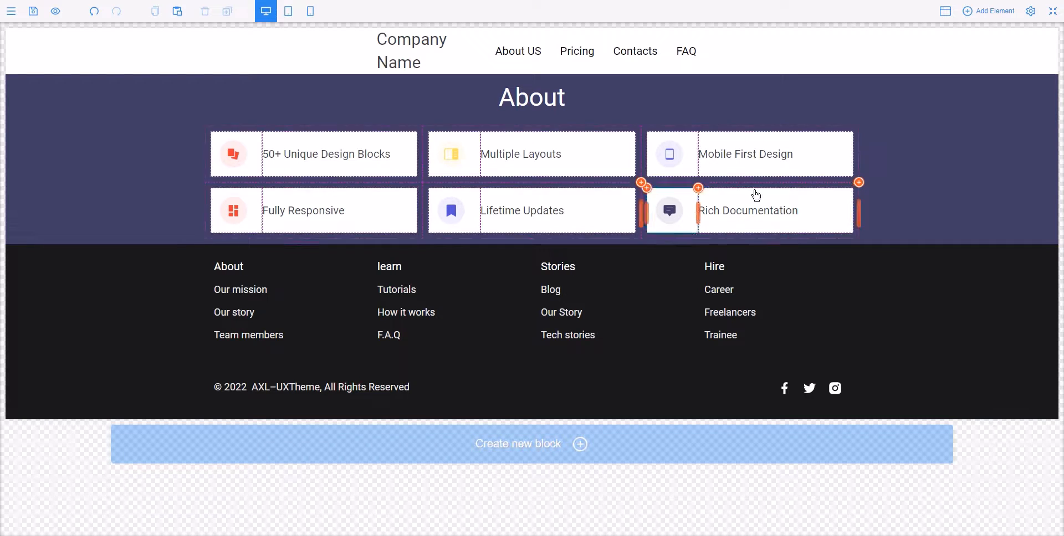
left_click(987, 17)
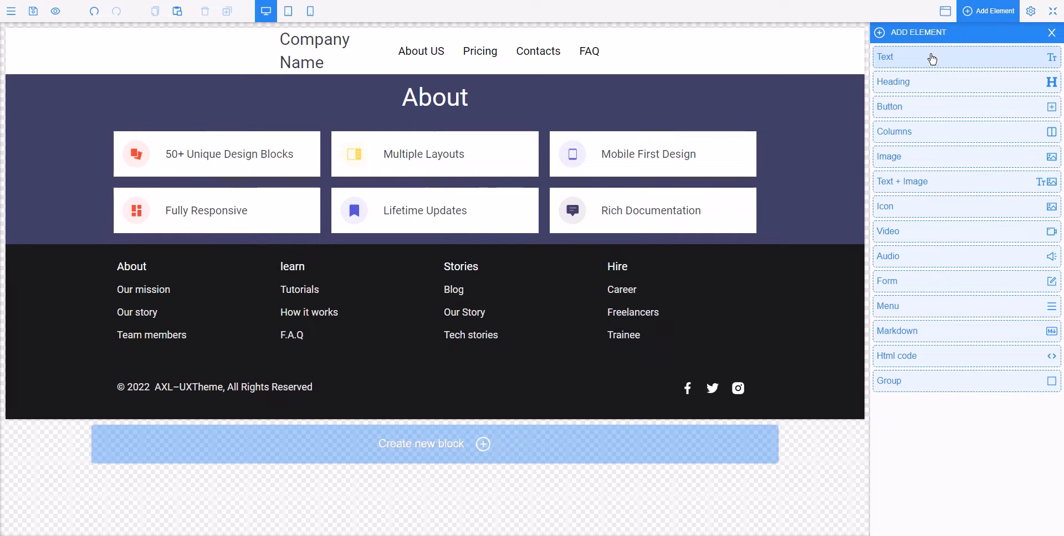
left_click(951, 108)
left_click(929, 58)
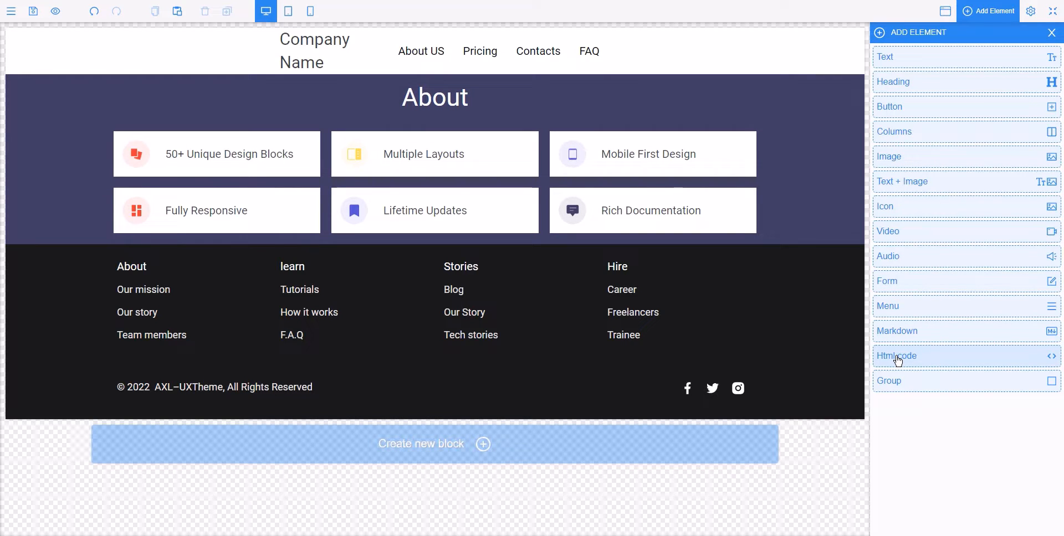
left_click(1051, 32)
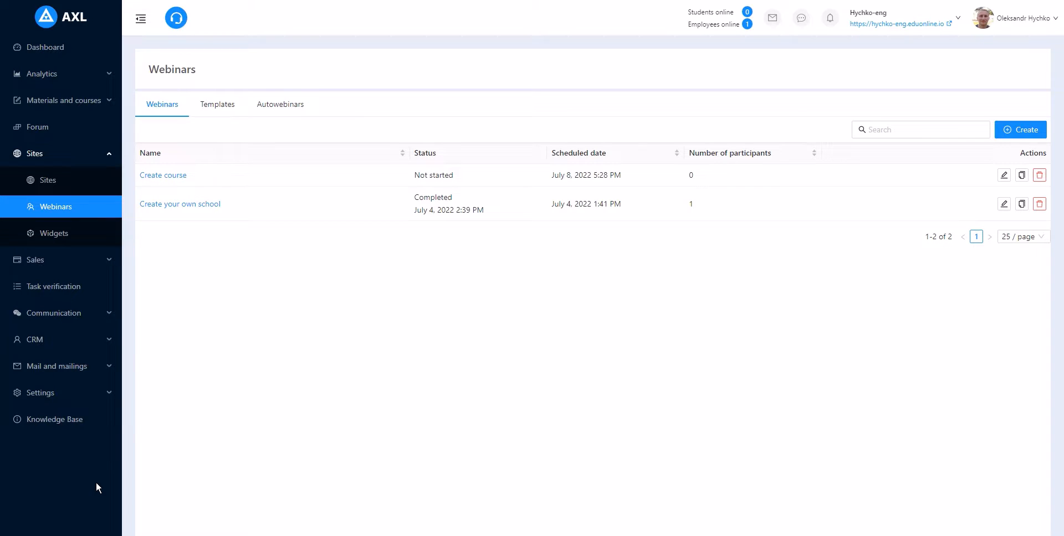
Step: Examine the fields of the webinar creation form and close it without creating a webinar
left_click(1022, 130)
left_click(853, 70)
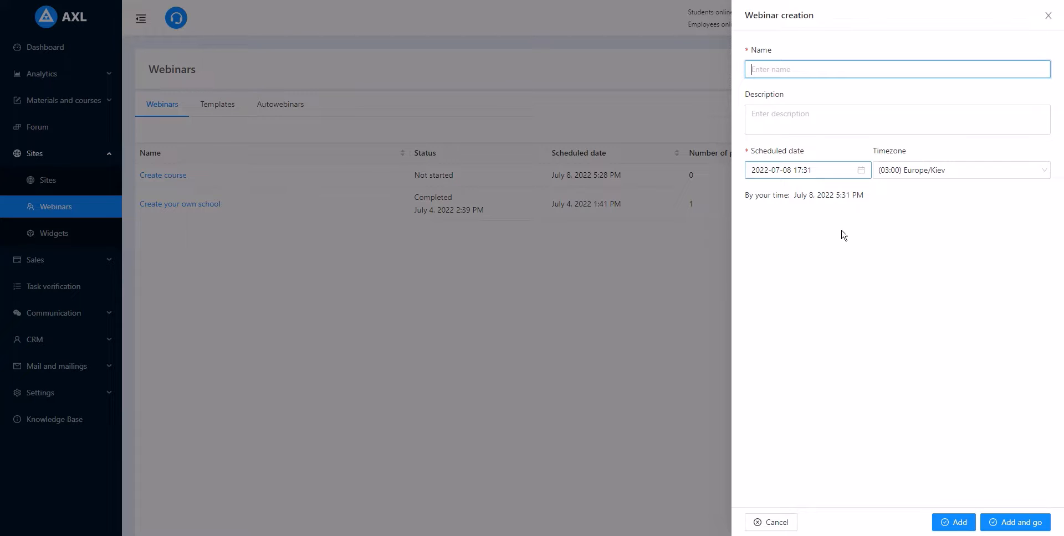
left_click(153, 175)
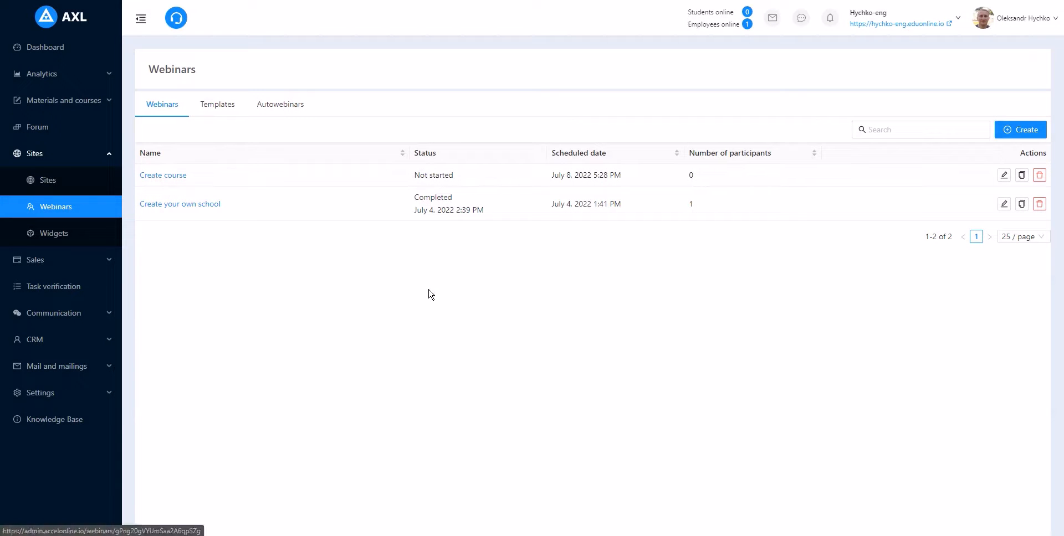
Step: Open the "Create course" webinar and examine its general settings, including link, schedule and estimated duration
left_click(256, 212)
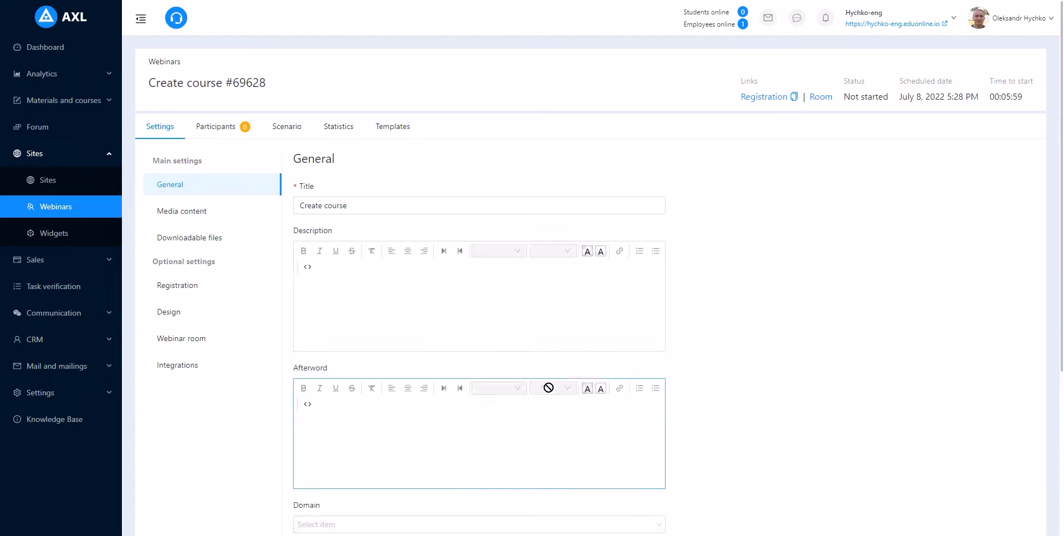
scroll(574, 388, "down", 4)
scroll(576, 393, "down", 1)
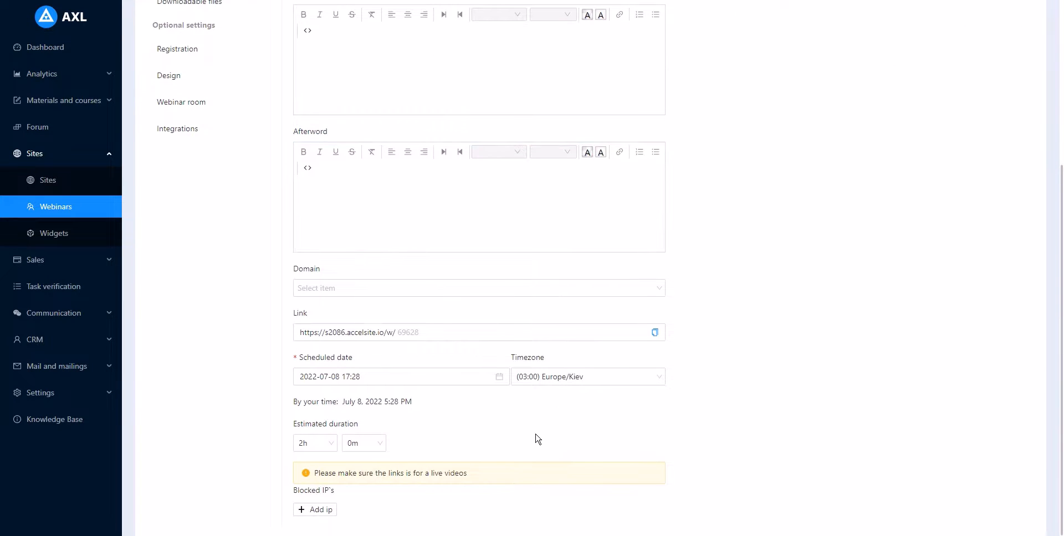
scroll(521, 416, "up", 5)
Step: Look through the webinar's media content, downloadable files, registration form fields and design settings
left_click(204, 209)
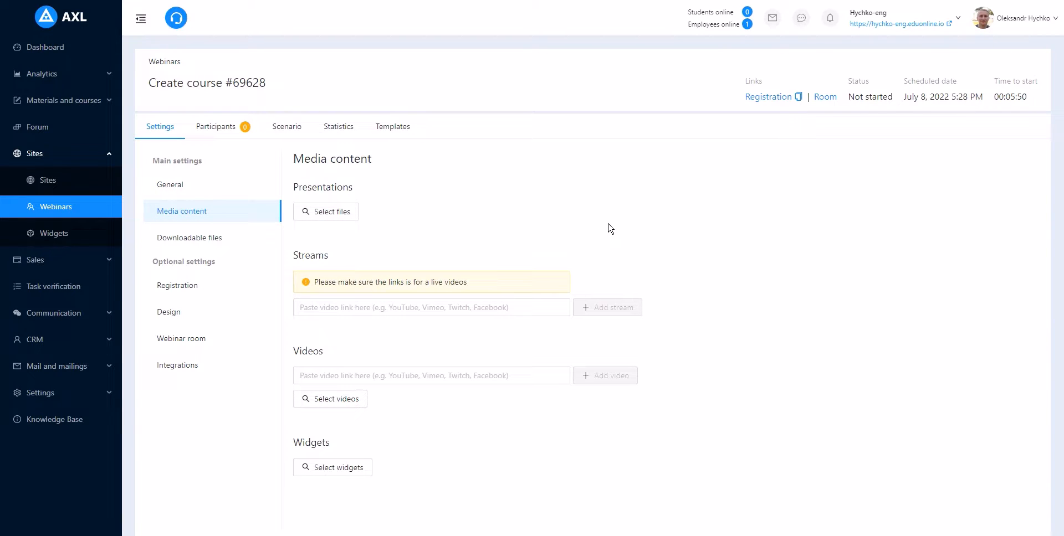
left_click(203, 244)
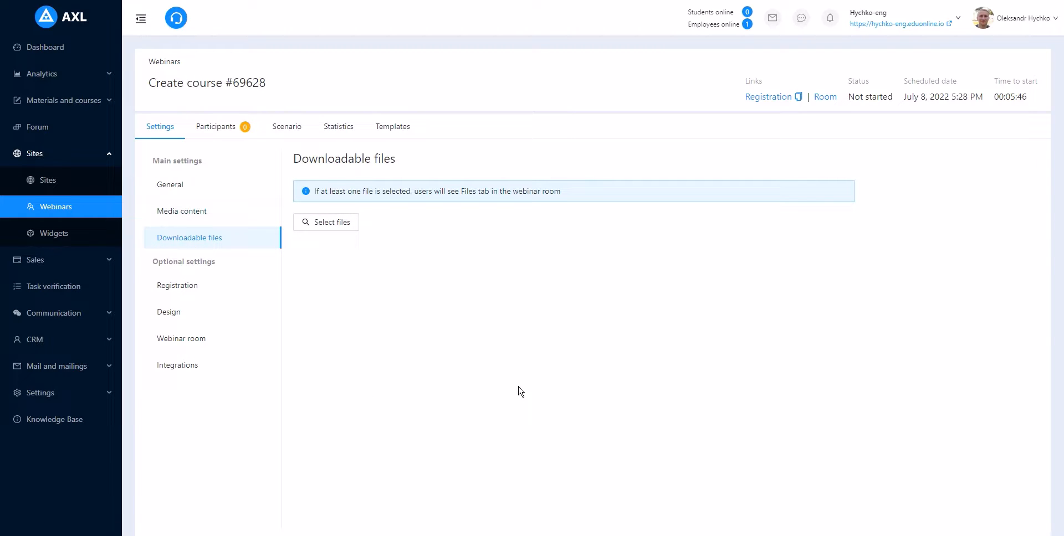
left_click(198, 285)
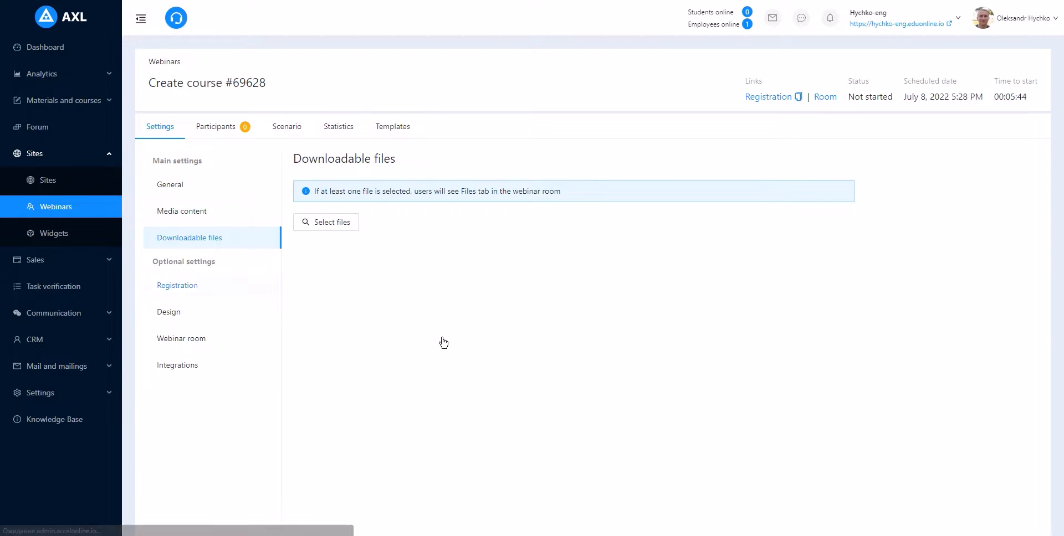
left_click(346, 230)
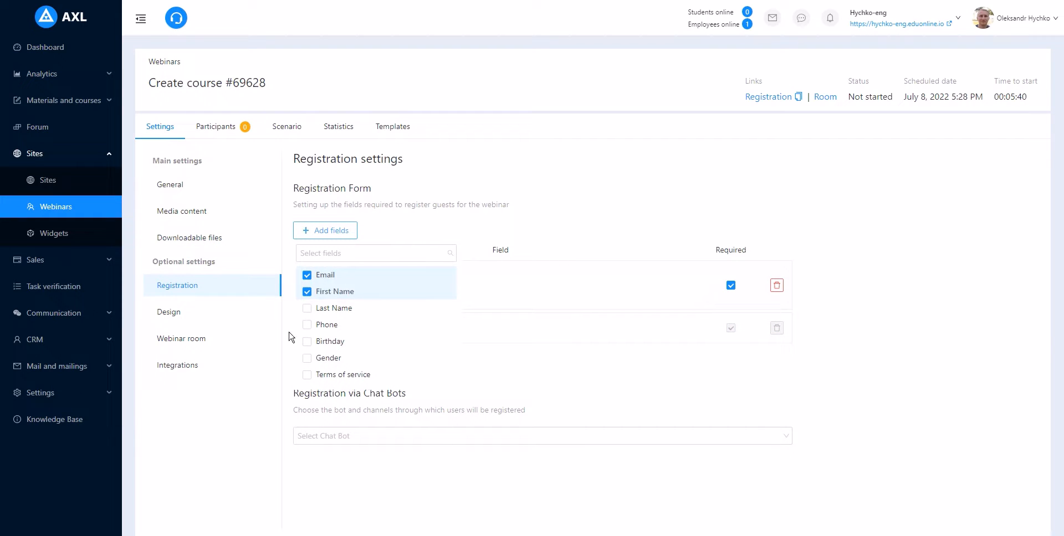
left_click(183, 316)
left_click(182, 320)
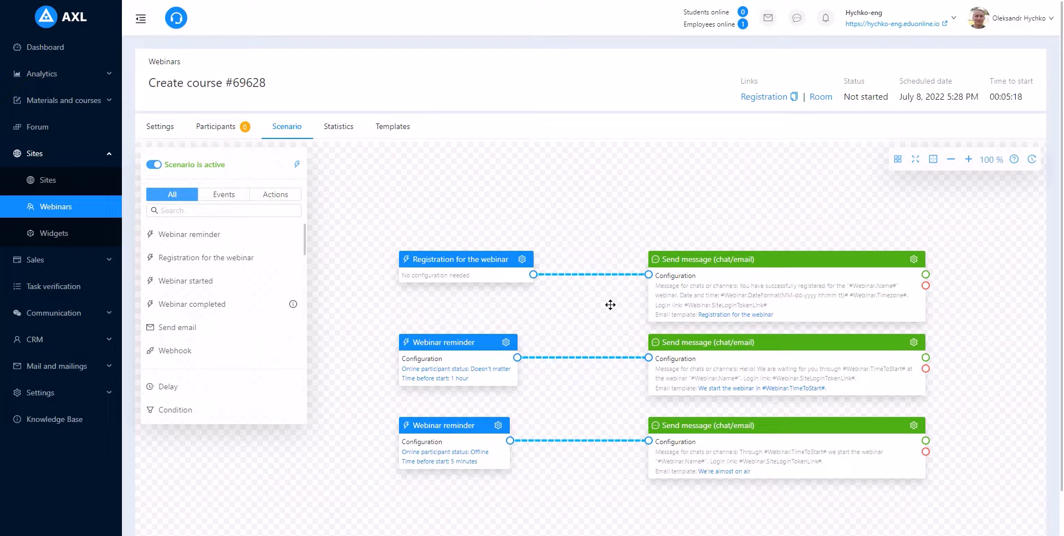
Step: Look over the webinar's message scenario and enter the webinar room as Host
left_click_drag(610, 305, 541, 289)
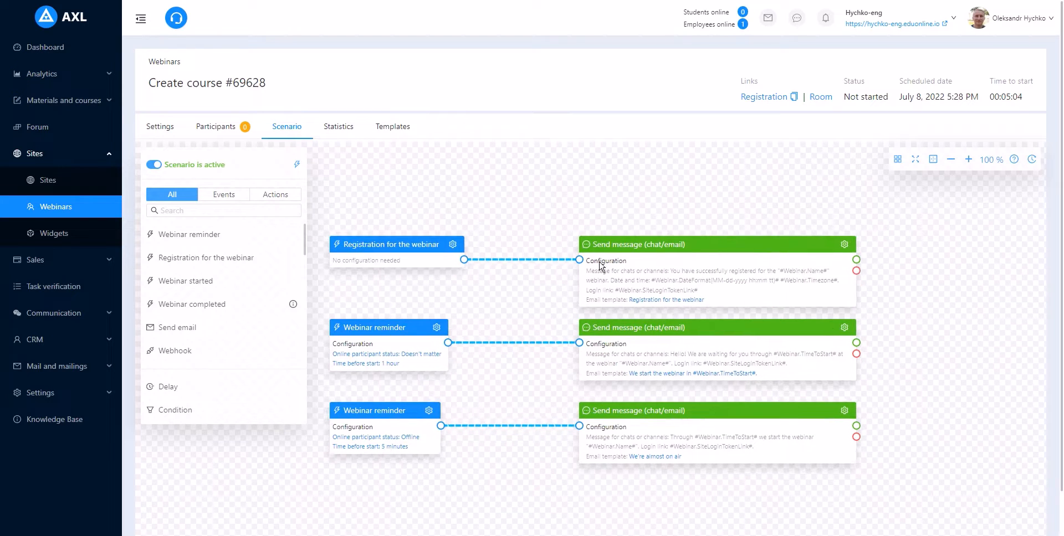
left_click(821, 99)
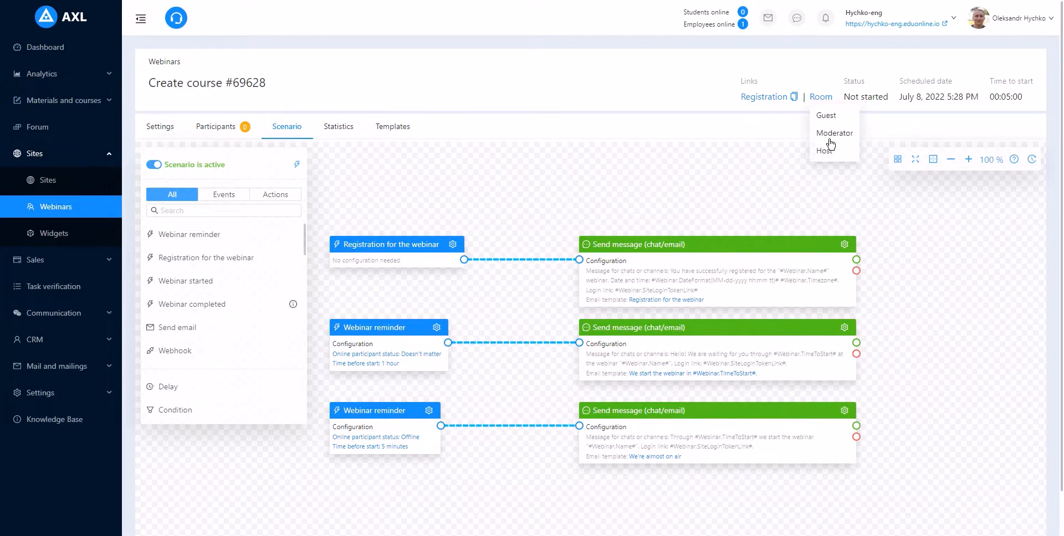
left_click(828, 152)
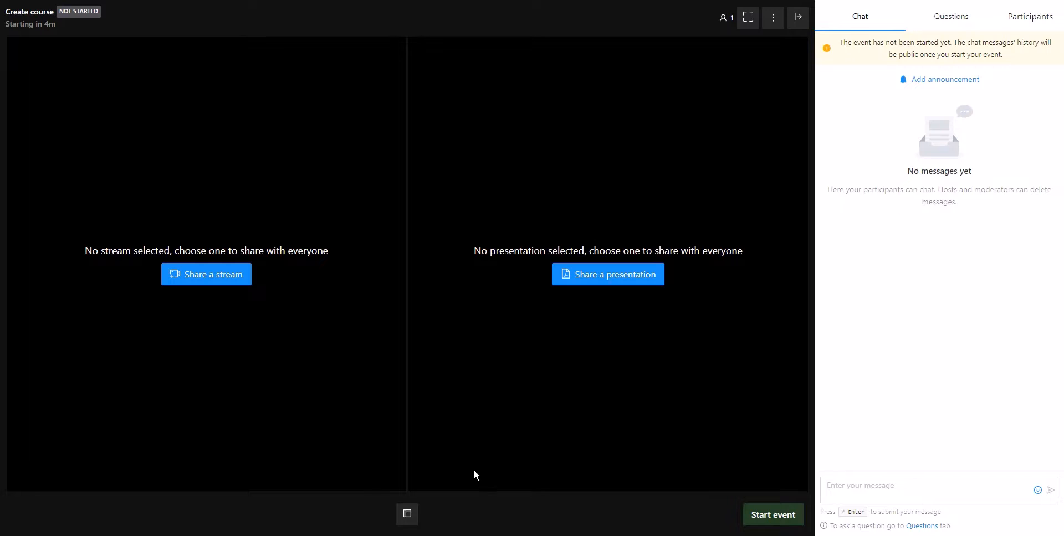
Step: Apply the one-stage-item Broadcast layout template to the webinar room
left_click(408, 514)
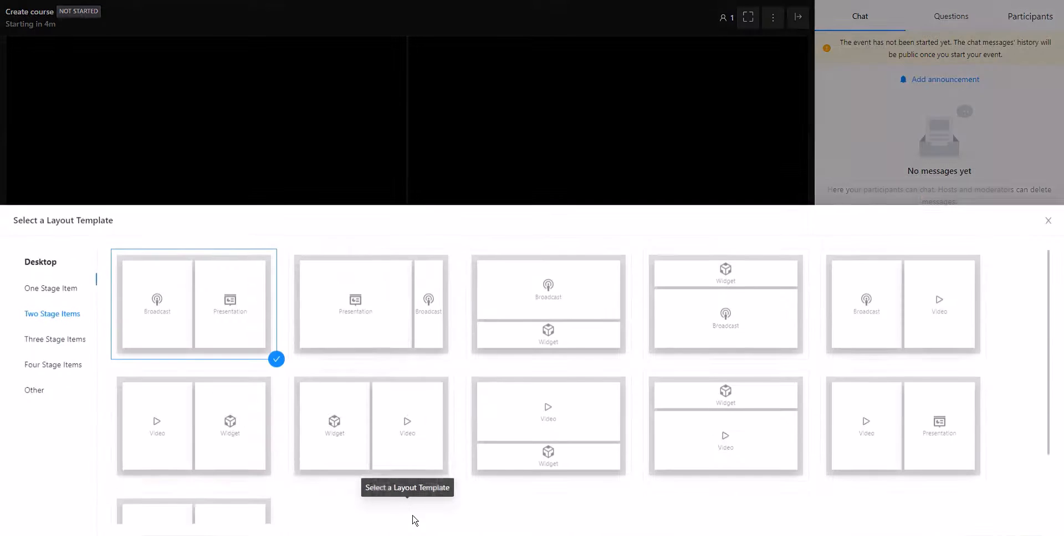
left_click(58, 260)
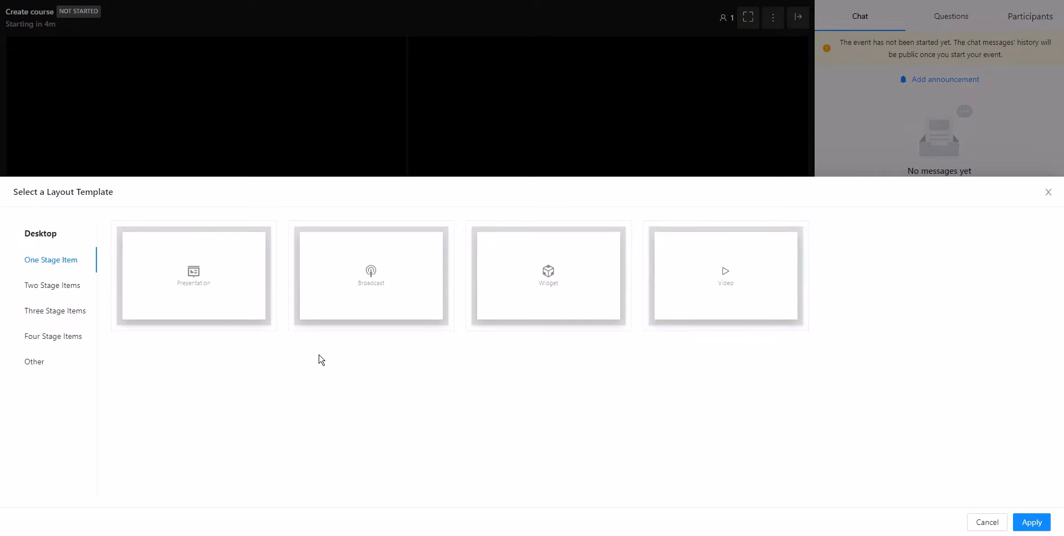
left_click(360, 306)
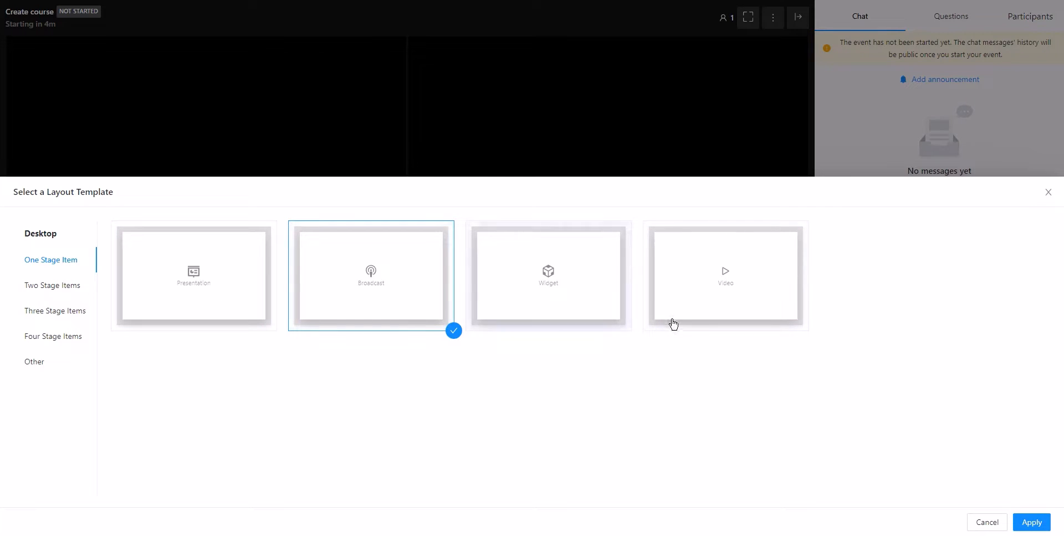
left_click(1045, 524)
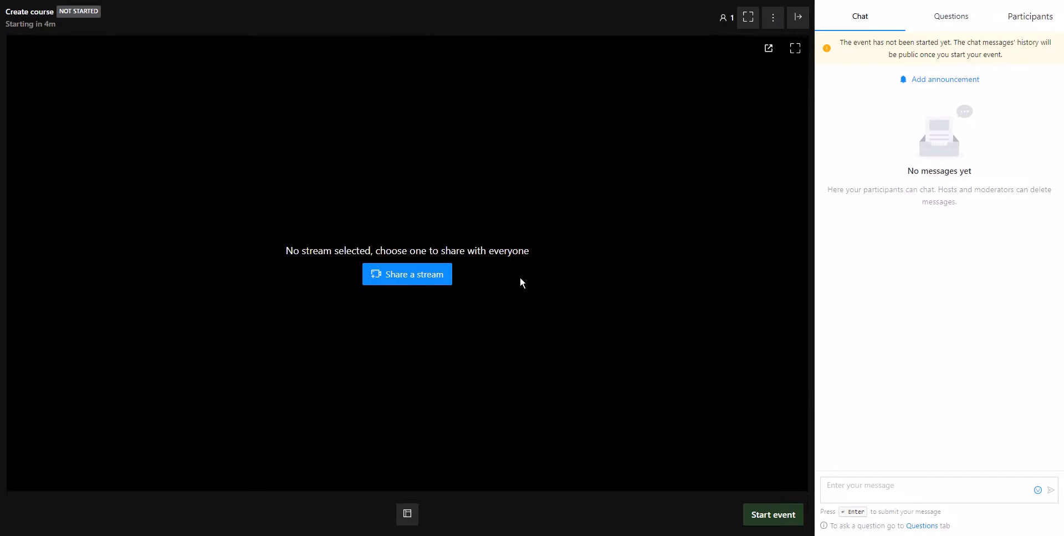
Step: Apply the two-stage-item layout template with Broadcast and Presentation side by side to the webinar room
left_click(407, 514)
left_click(49, 285)
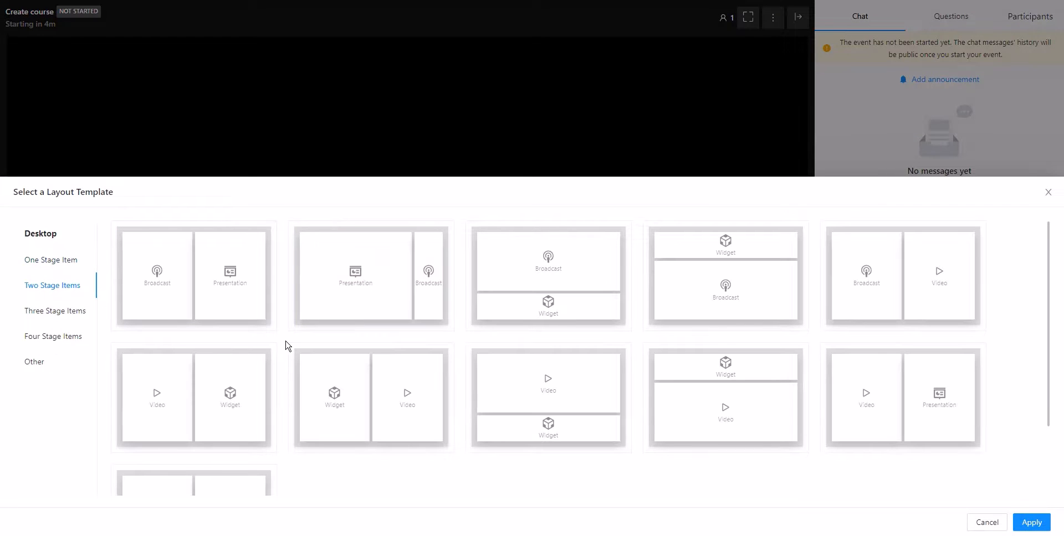
left_click(565, 299)
left_click(224, 304)
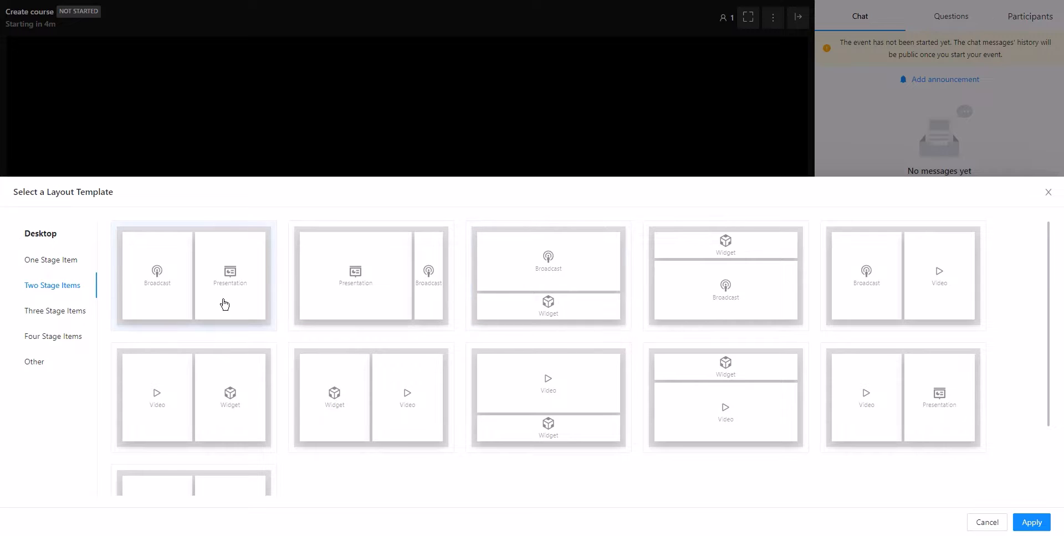
left_click(1032, 523)
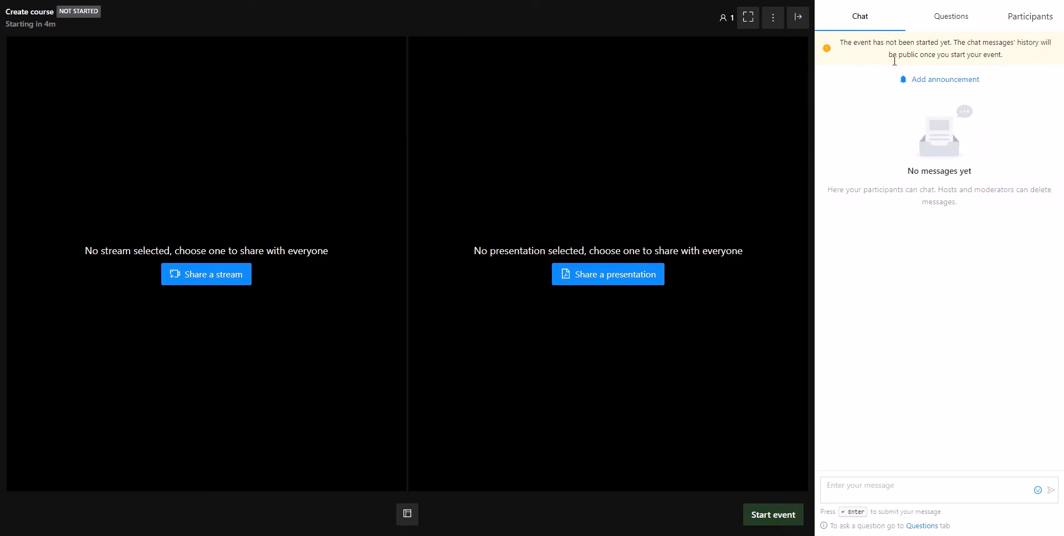
Step: View the webinar room's questions and participants, and return to the chat
left_click(952, 19)
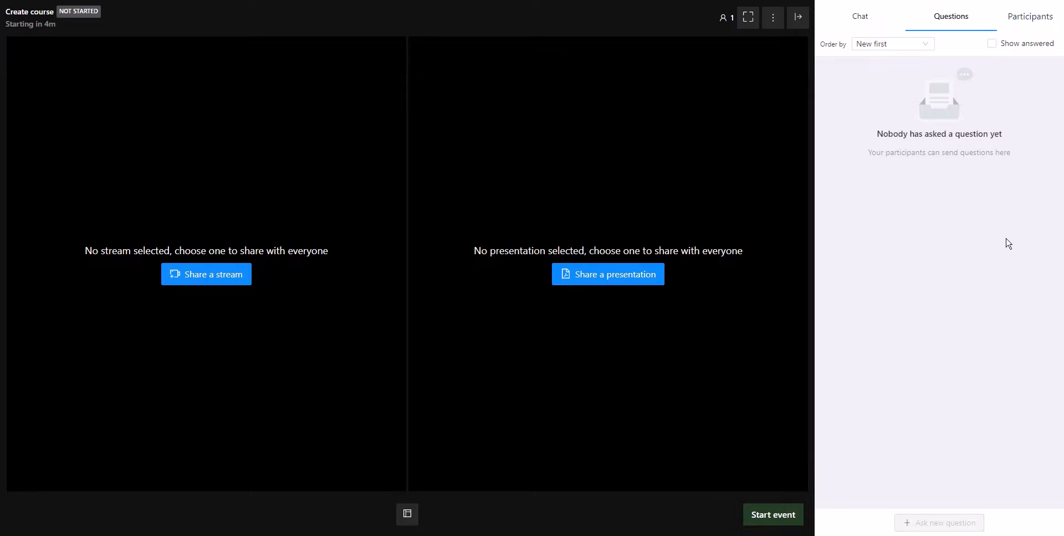
left_click(1017, 20)
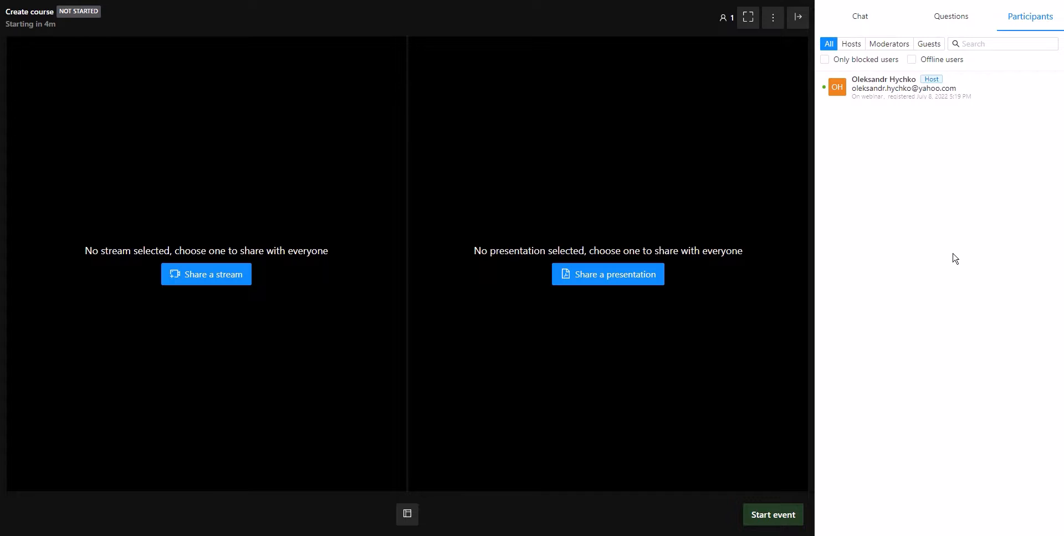
left_click(871, 16)
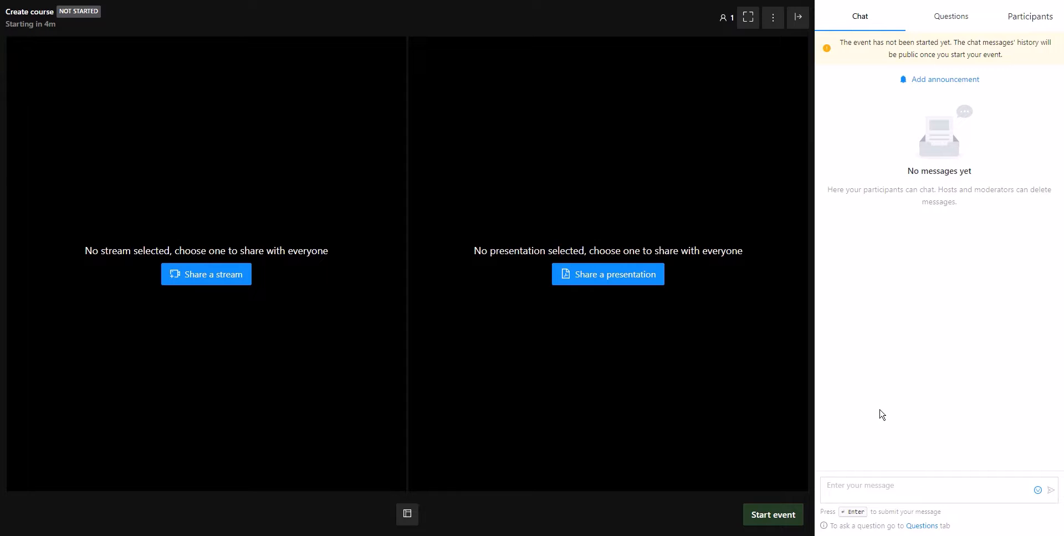
Step: Start the webinar event from the host's room
left_click(774, 517)
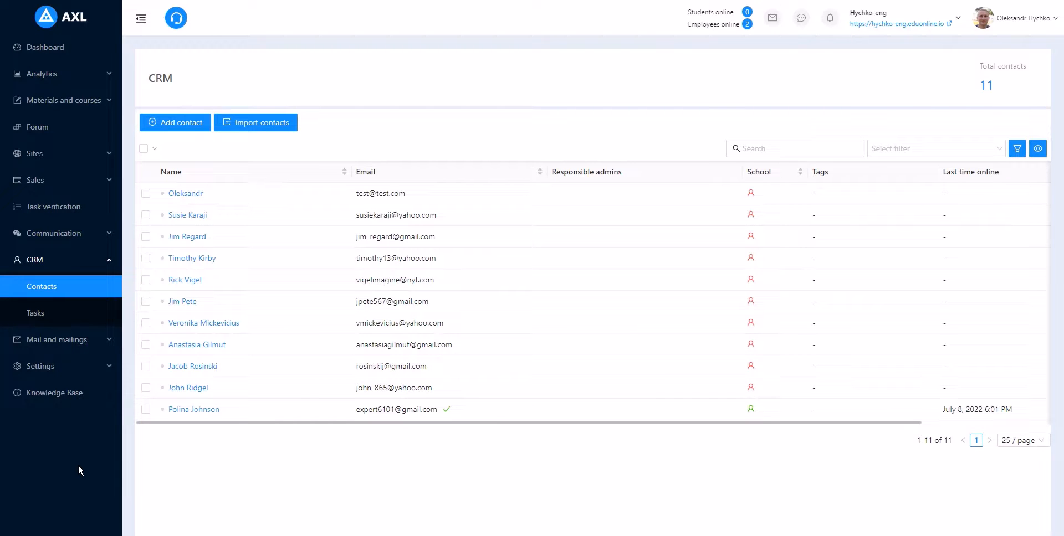
Step: Examine the CRM's forms for adding a contact and importing contacts, and close both without saving
left_click(199, 122)
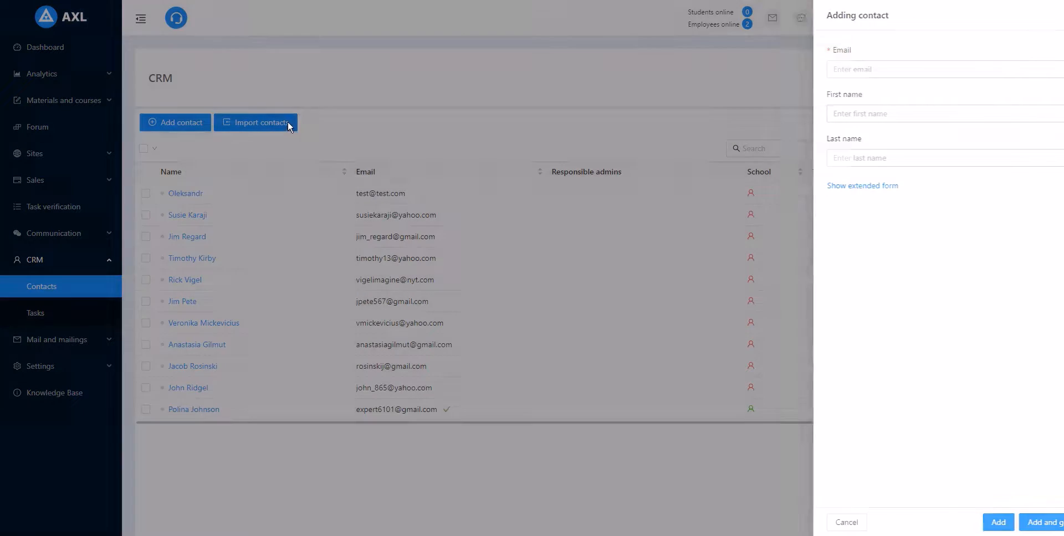
left_click(285, 124)
left_click(285, 124)
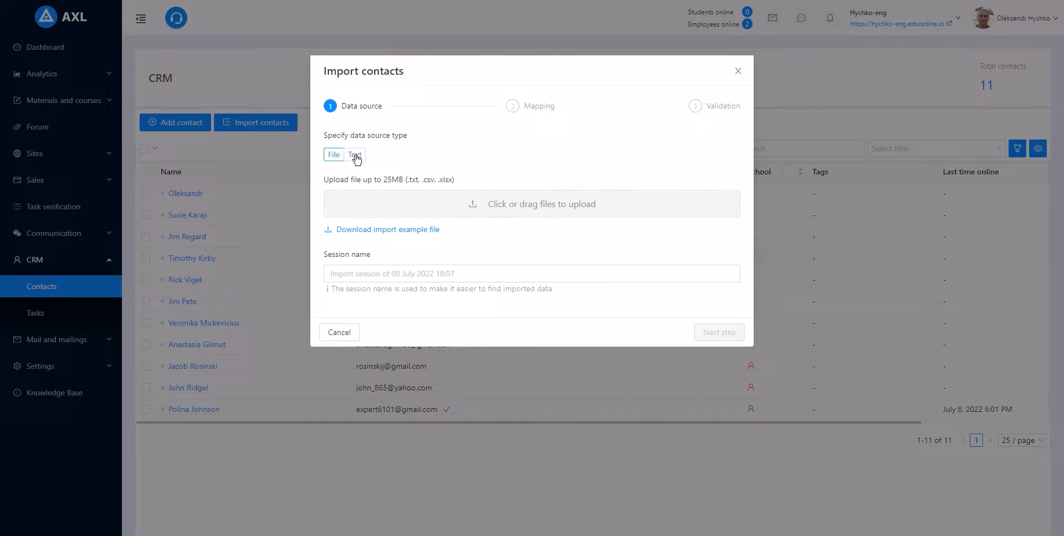
left_click(737, 70)
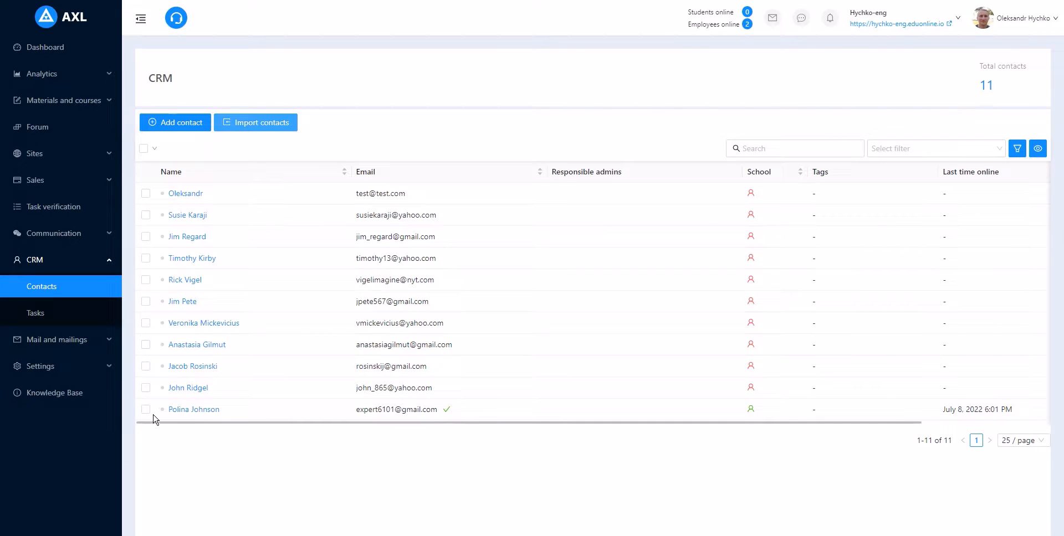
Step: Select four contacts to view the bulk actions available for them, and clear the selection
left_click(146, 388)
left_click(146, 366)
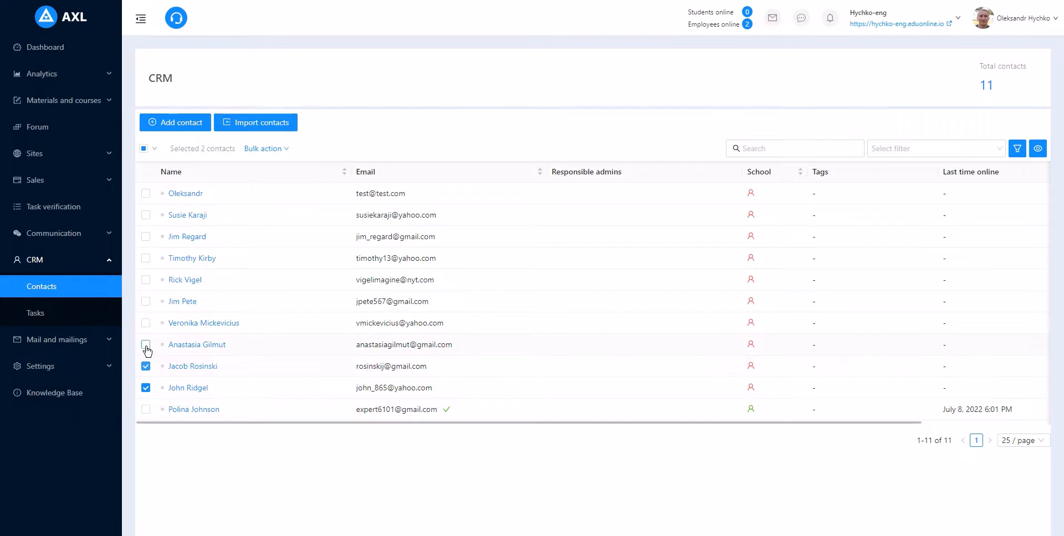
left_click(146, 345)
left_click(146, 323)
left_click(274, 150)
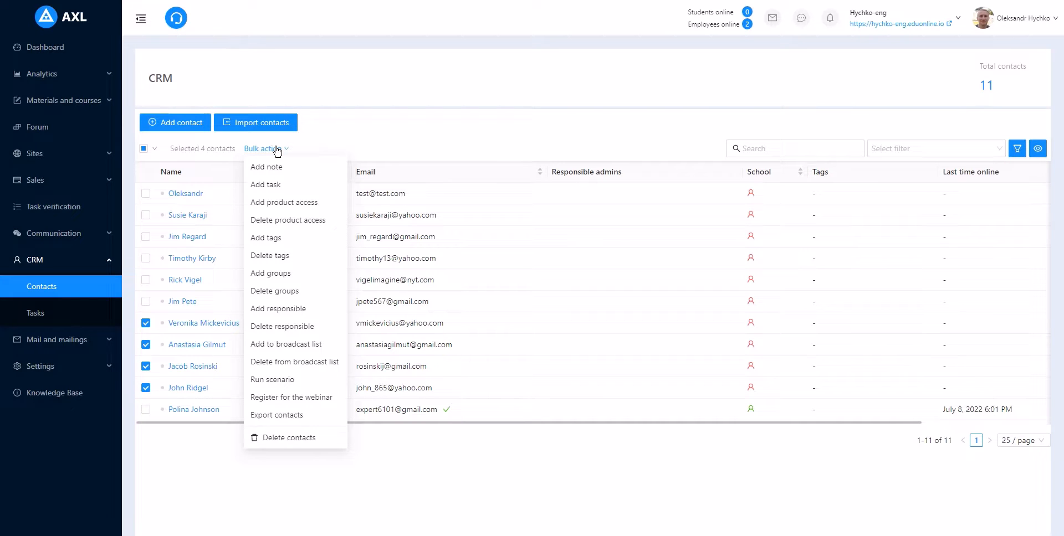
left_click(143, 149)
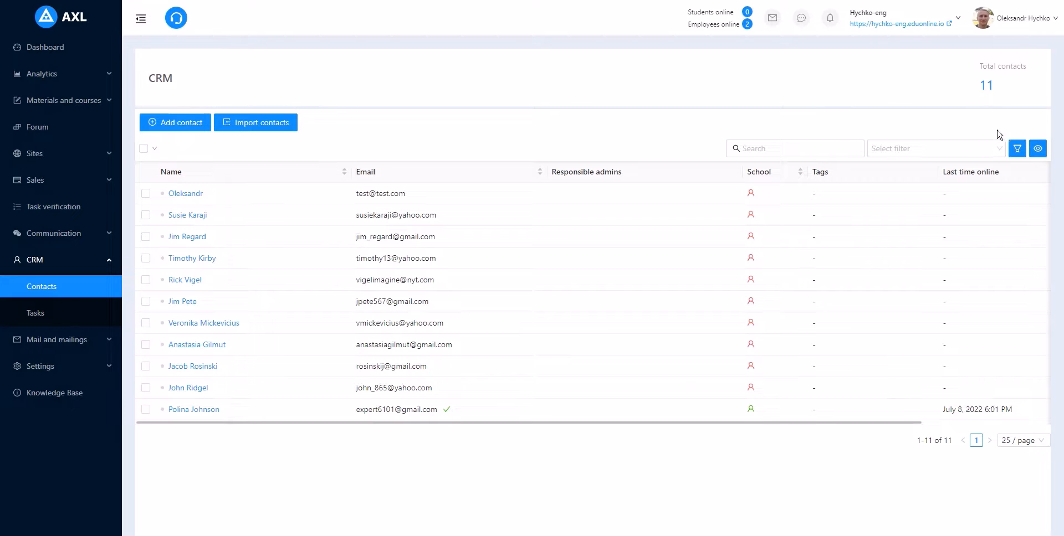
Step: Filter the contacts by Course started, Yes, for the course "Create your own school", and remove the filter again
left_click(1017, 148)
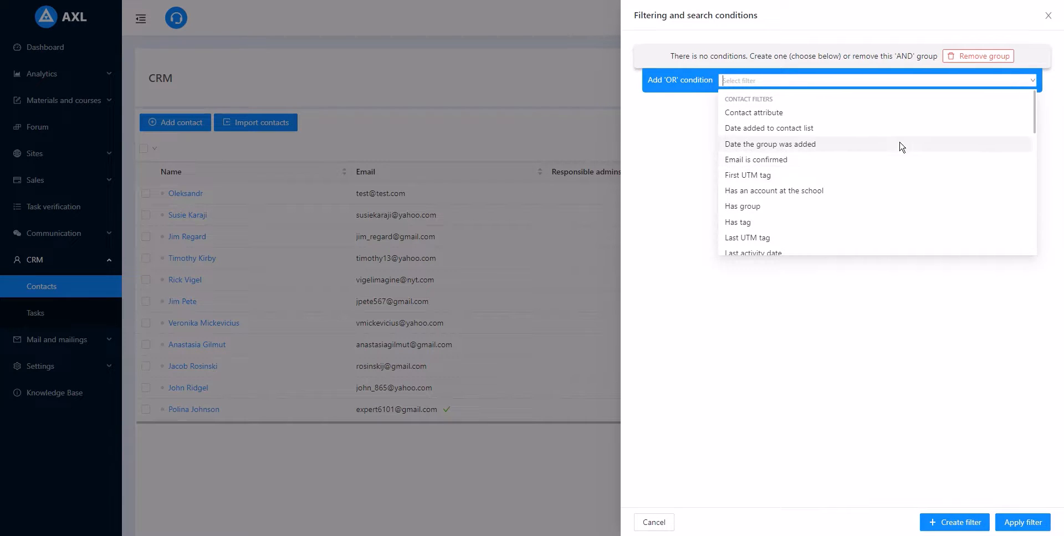
scroll(903, 130, "down", 2)
scroll(911, 145, "down", 3)
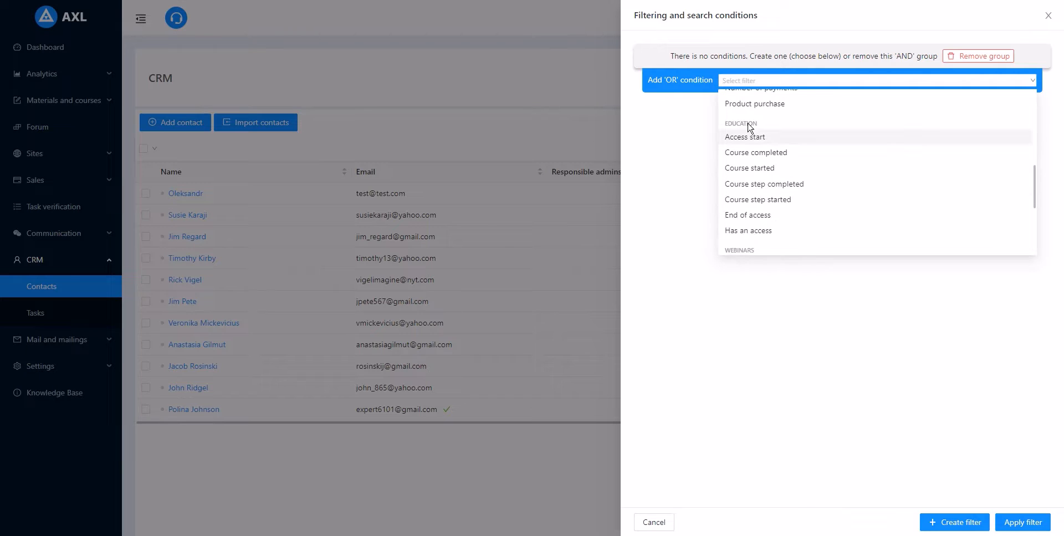
left_click(759, 168)
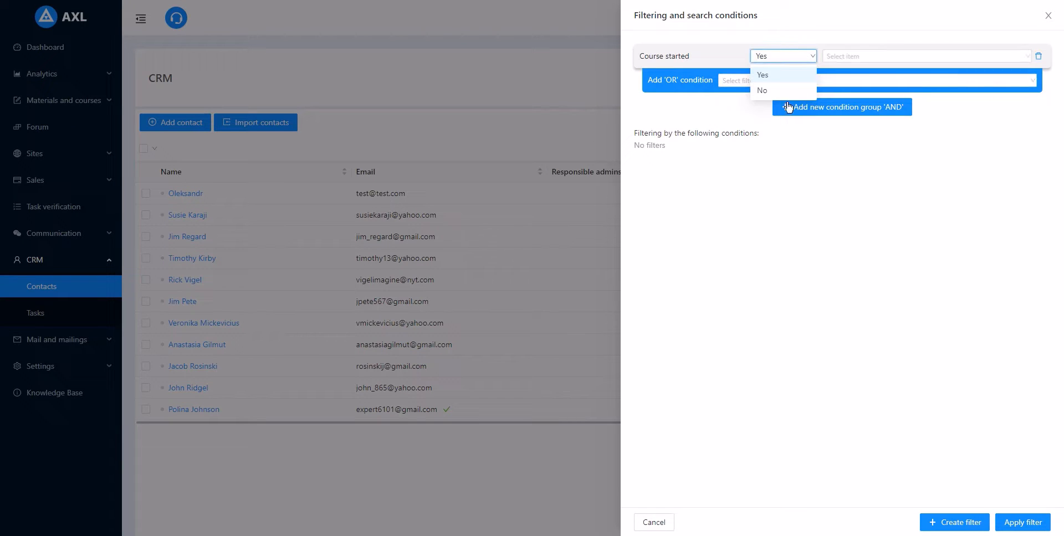
left_click(776, 76)
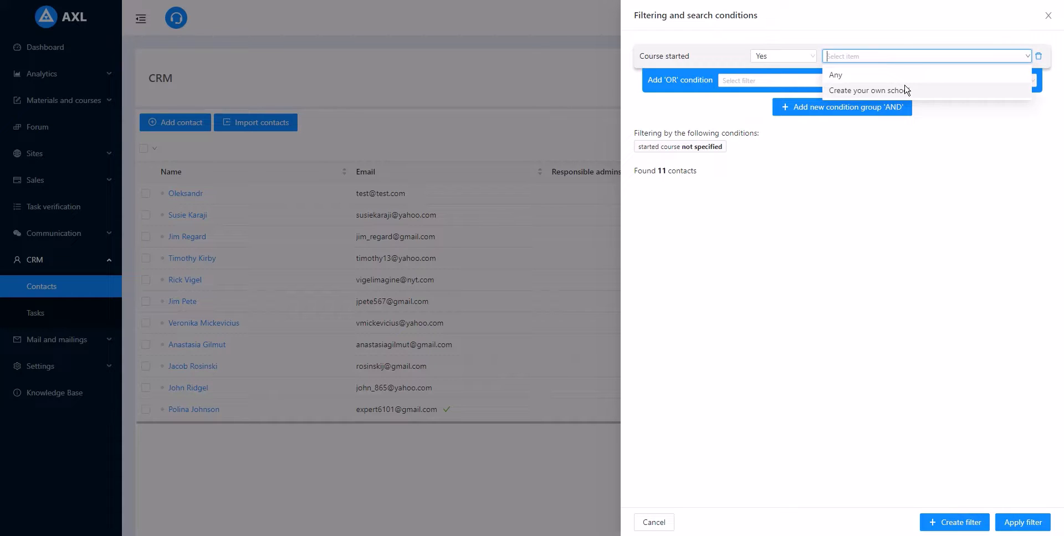
left_click(906, 90)
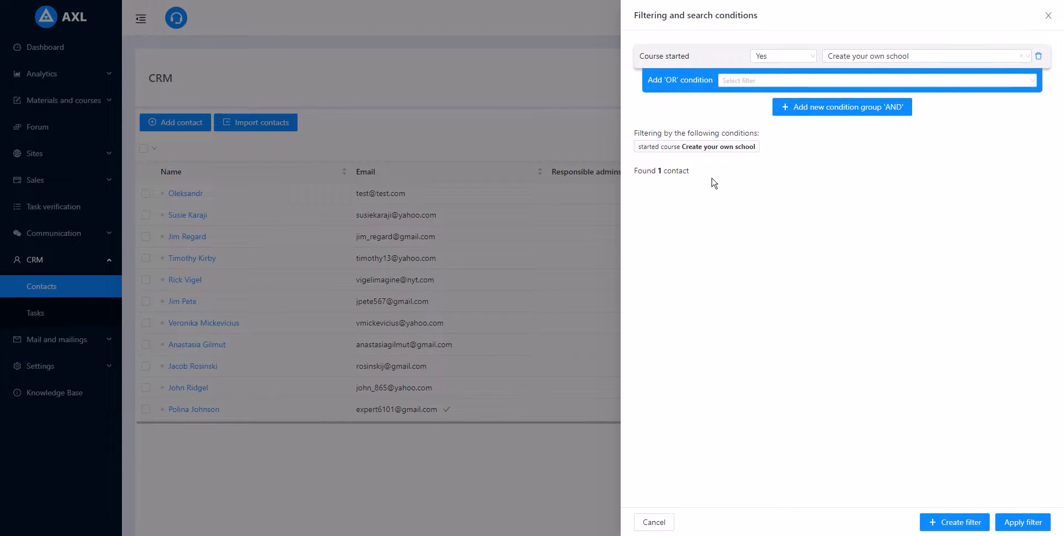
left_click(1026, 523)
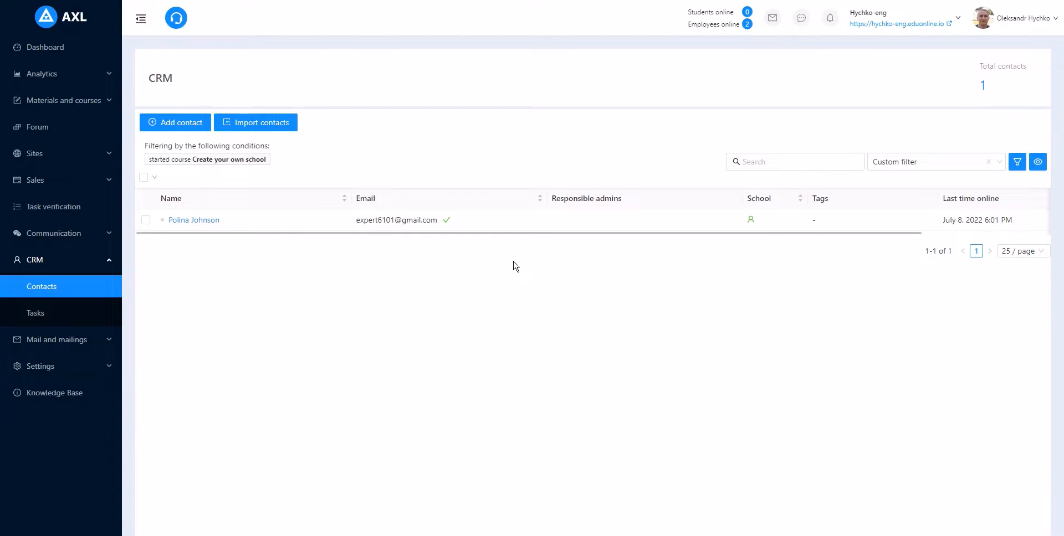
left_click(988, 162)
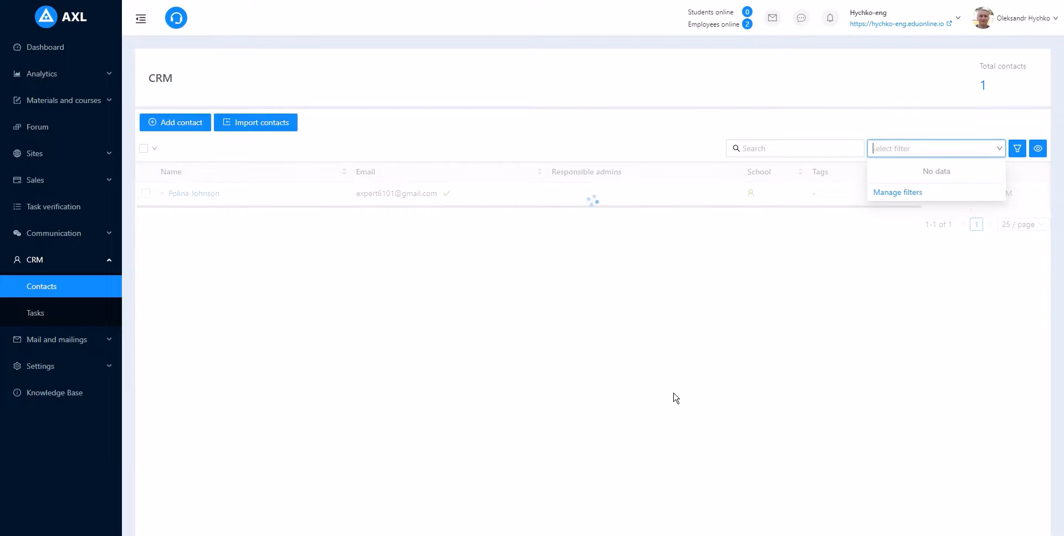
left_click(504, 483)
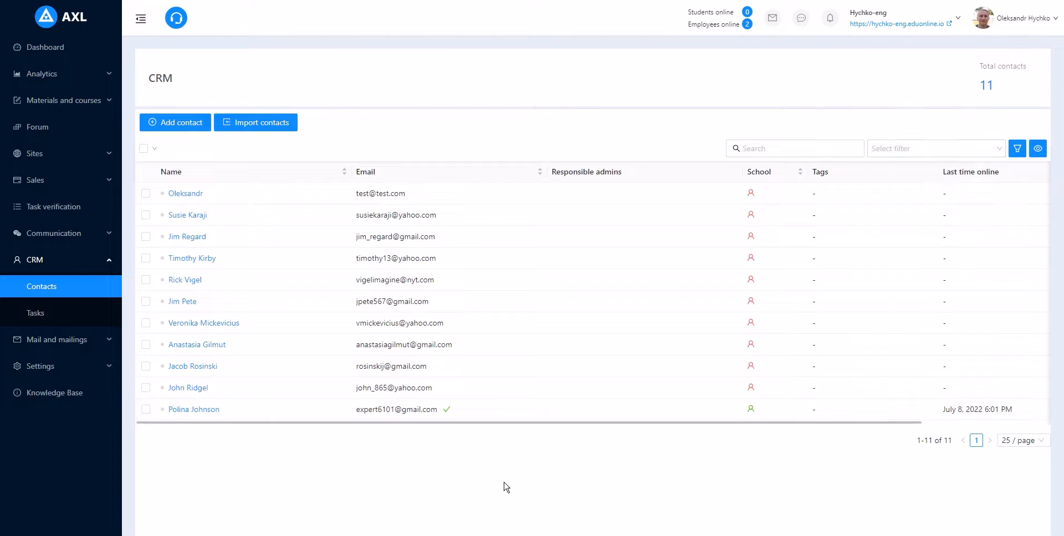
Step: Open the card of the contact with the confirmed email, expand the full profile and examine its fields and school account
left_click(206, 410)
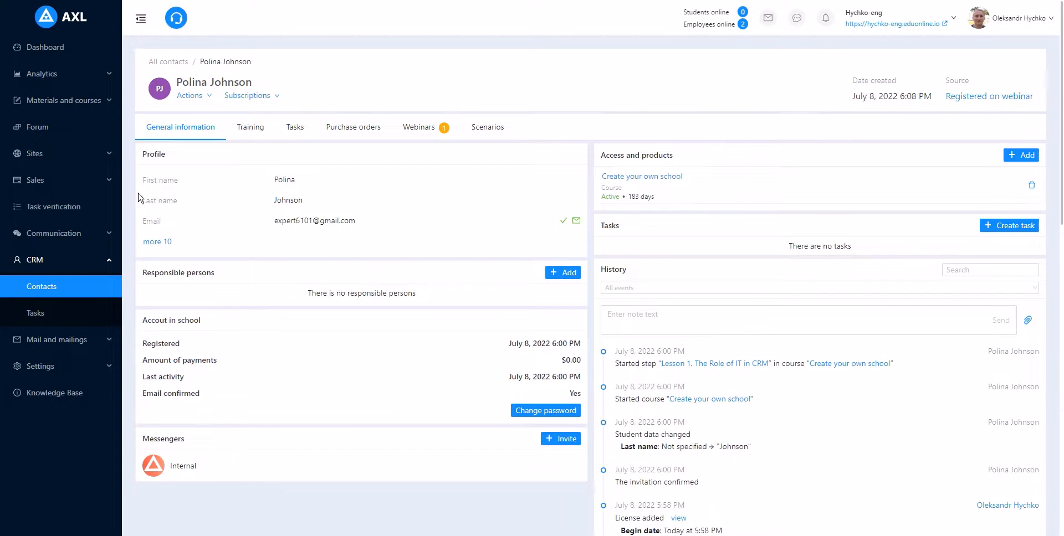
left_click(168, 241)
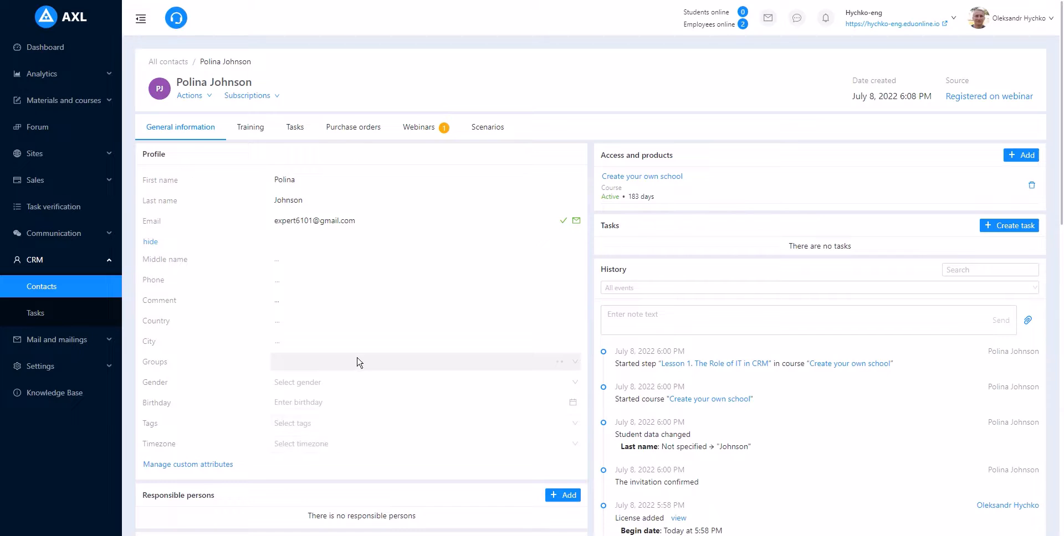
scroll(380, 363, "down", 5)
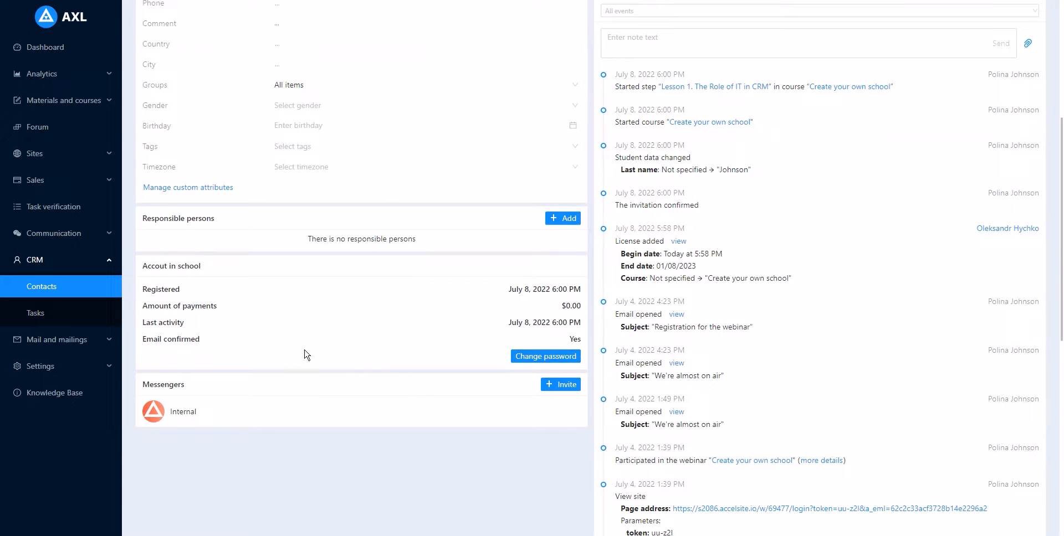
scroll(574, 410, "up", 4)
scroll(883, 168, "up", 1)
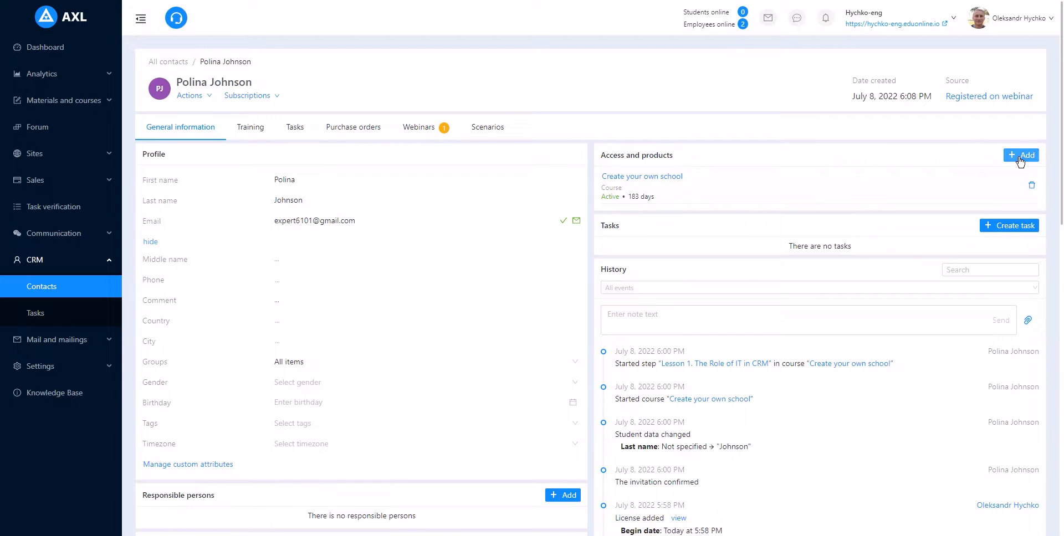
Step: View the form for adding course access to the contact, close it without adding anything, and look through the contact's history
left_click(1019, 159)
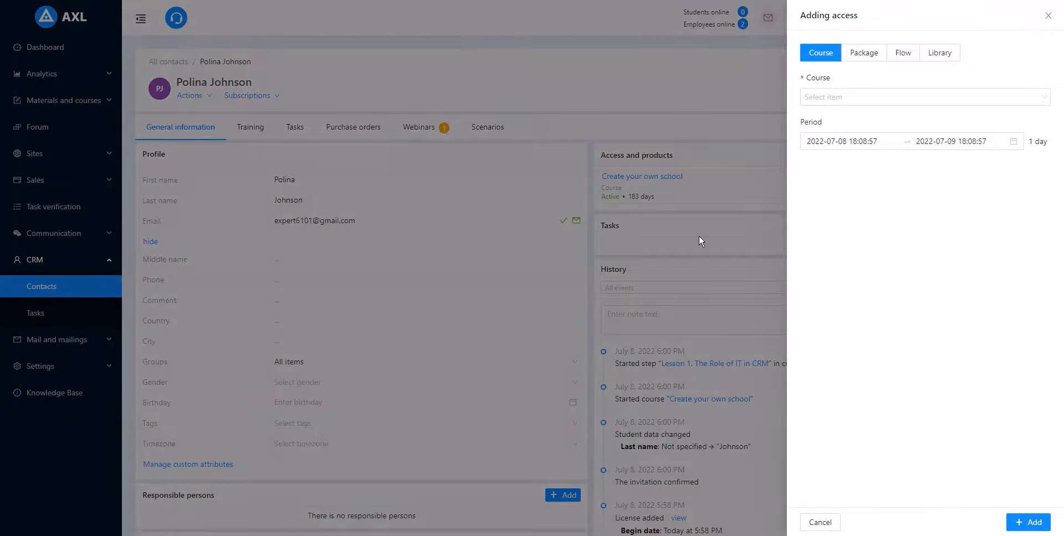
left_click(780, 266)
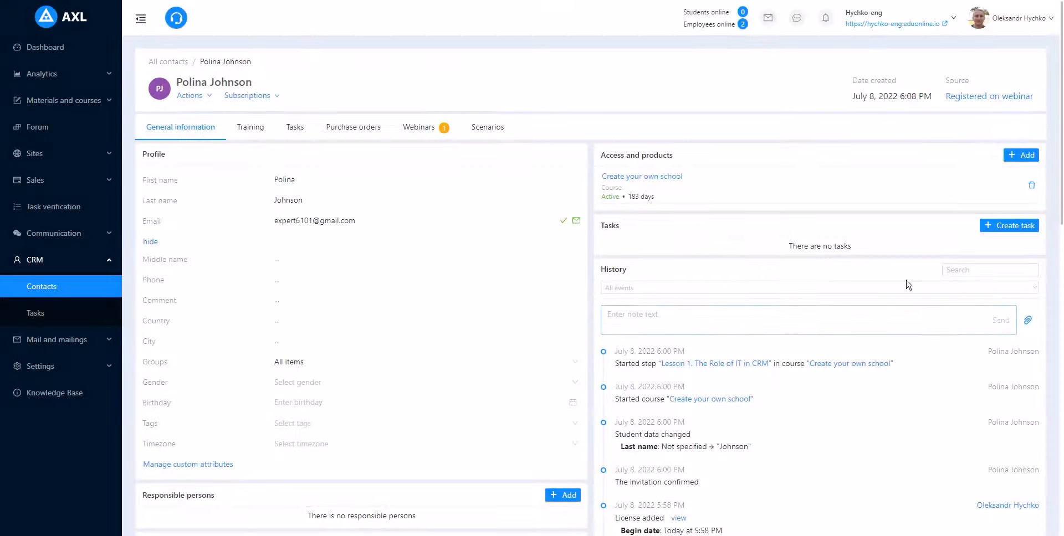
scroll(905, 284, "down", 10)
scroll(834, 464, "up", 10)
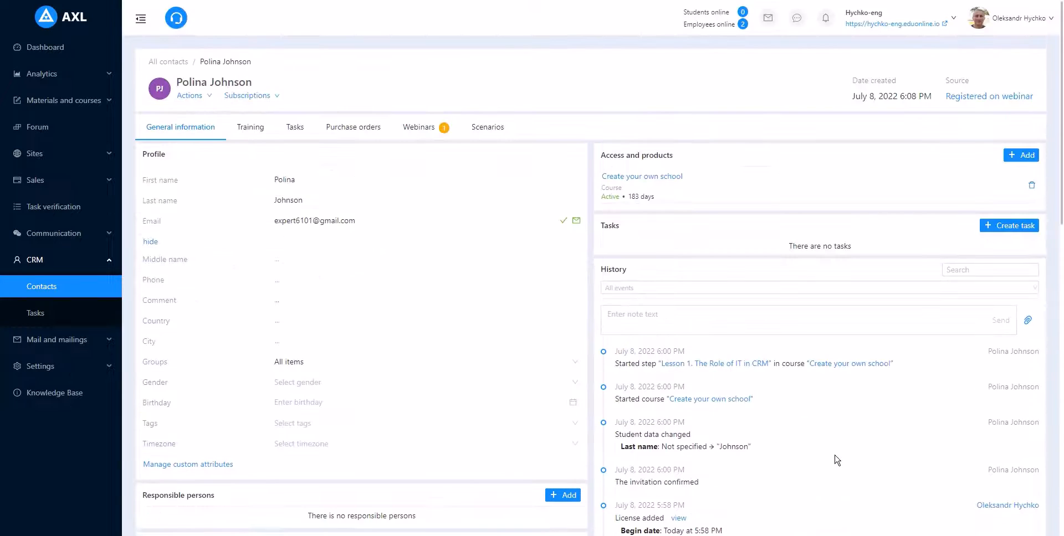
Step: View the contact's webinars and scenarios, and return to the general information
left_click(416, 133)
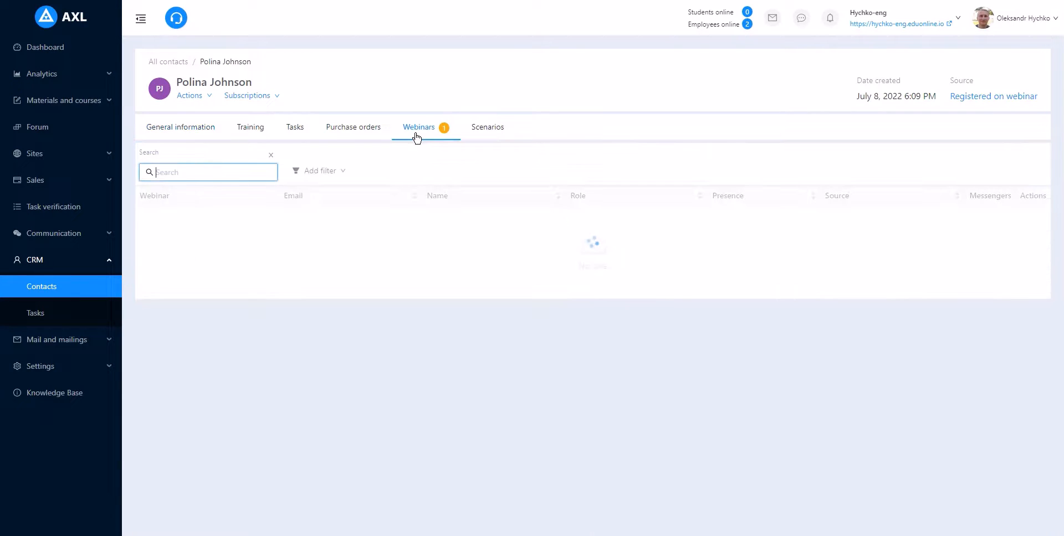
left_click(486, 131)
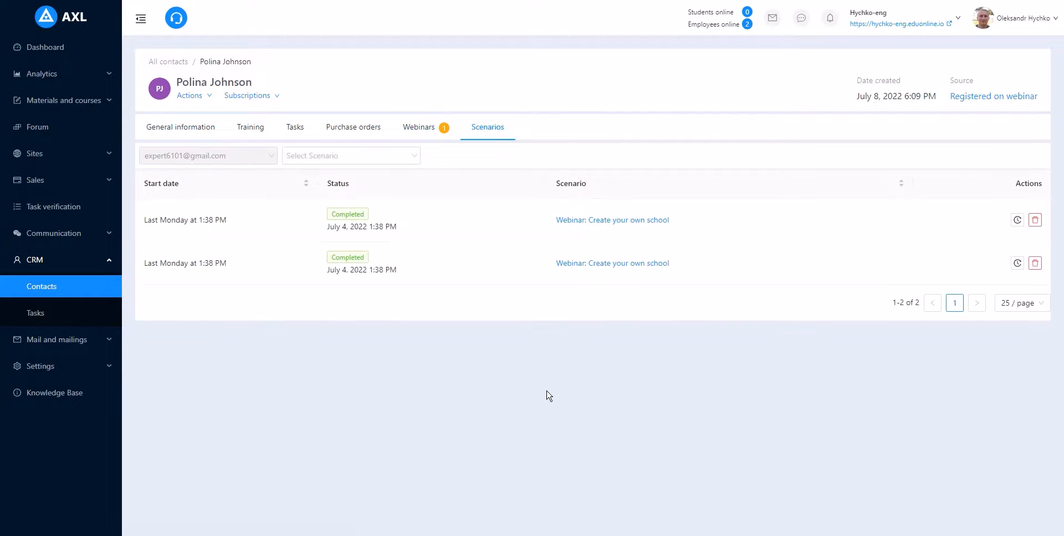
left_click(185, 126)
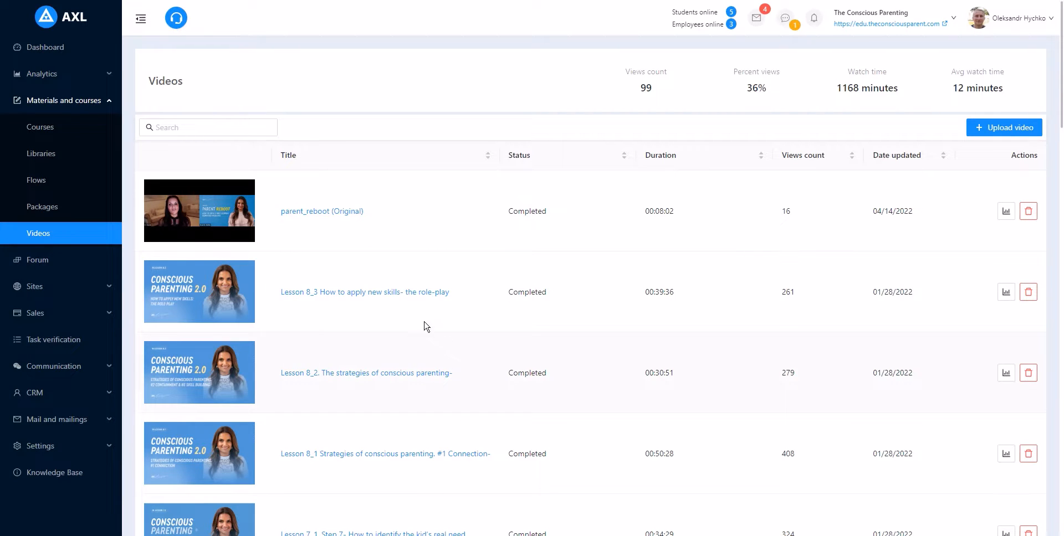
Step: Open the video "Lesson 8_3 How to apply new skills- the role-play" and examine its privacy options, leaving Available everywhere enabled
left_click(398, 294)
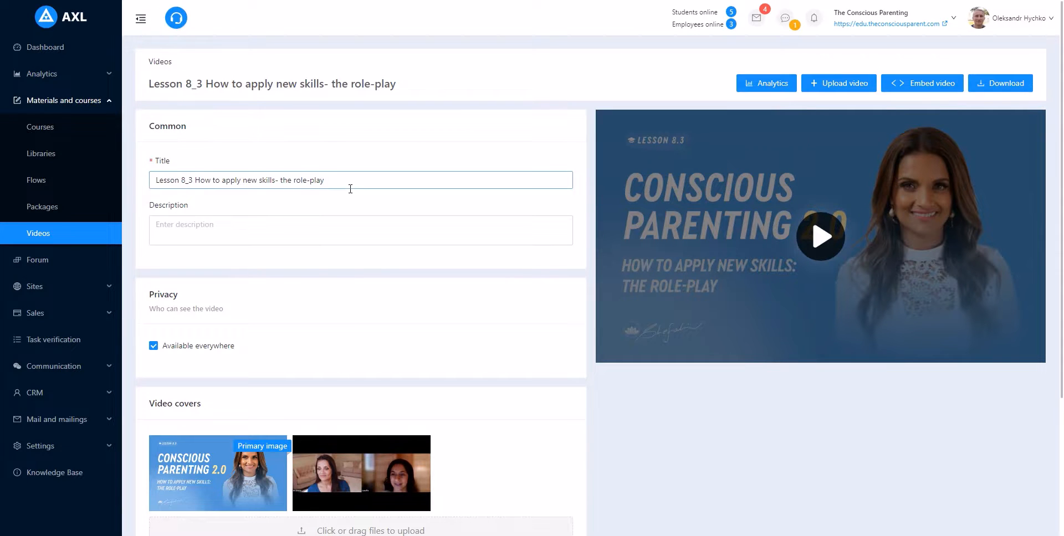
scroll(351, 302, "down", 2)
left_click(219, 234)
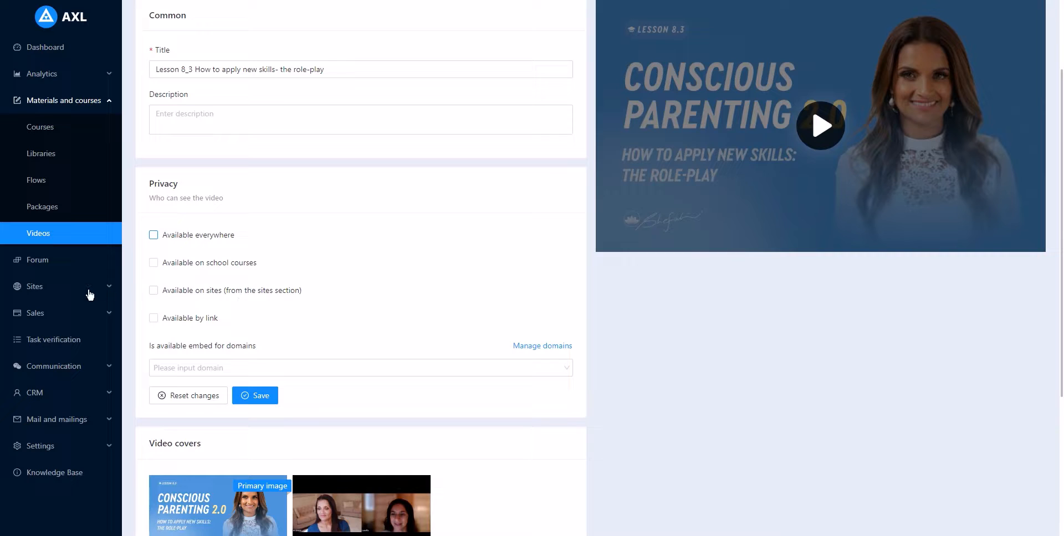
left_click(209, 237)
scroll(577, 315, "down", 2)
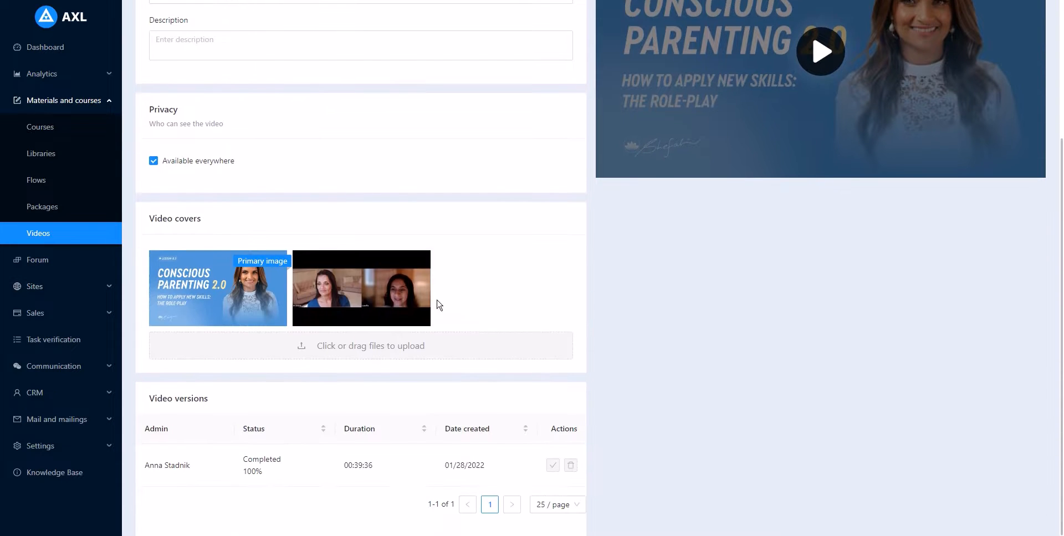
scroll(739, 382, "up", 4)
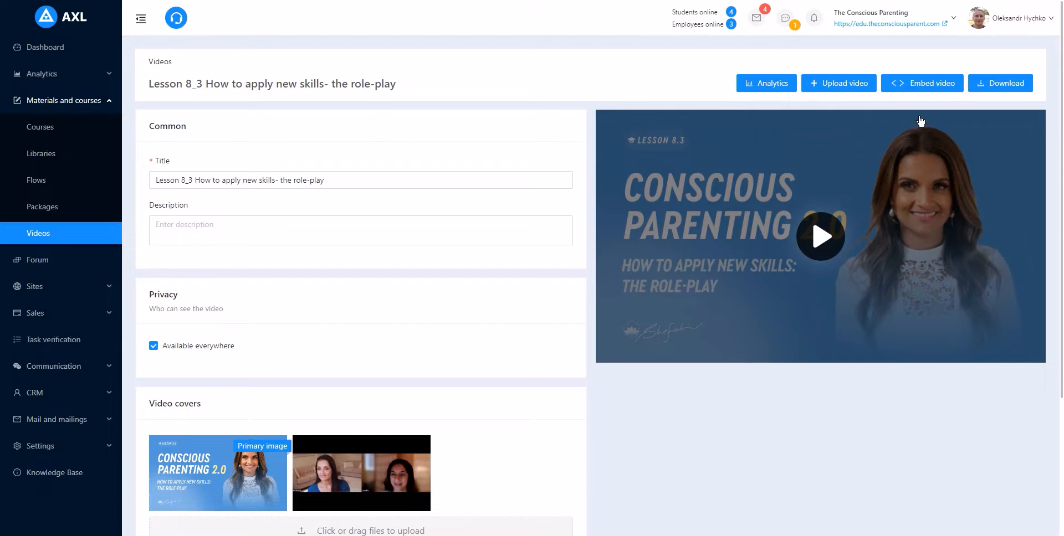
Step: View the video's embed code settings, close them without copying, and show the available download resolutions
left_click(929, 89)
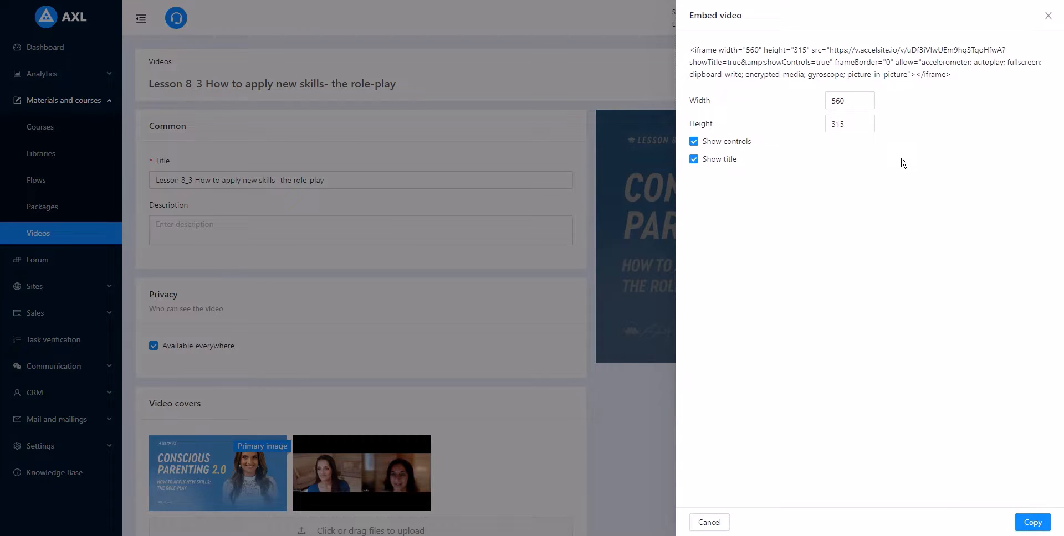
left_click(620, 368)
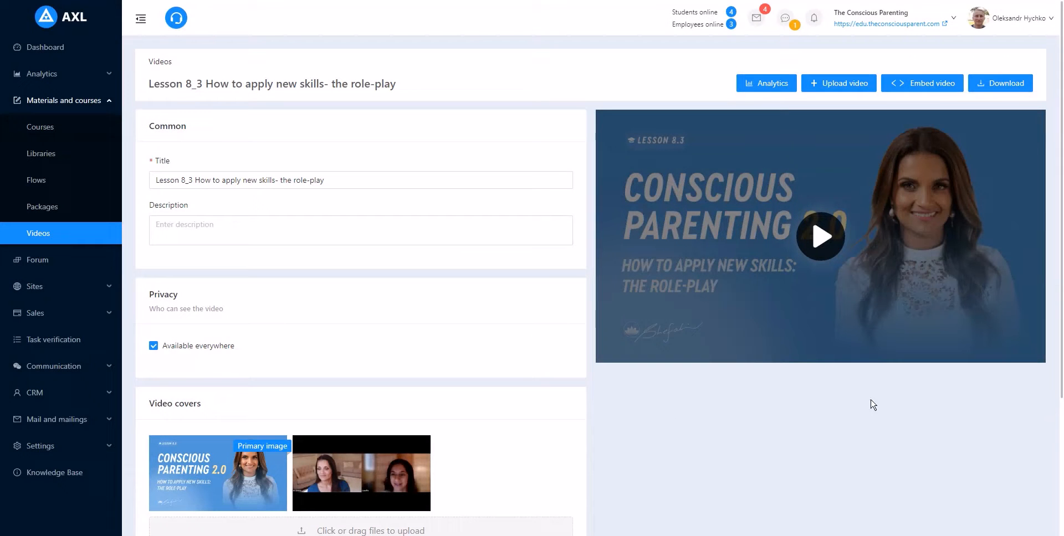
left_click(1003, 94)
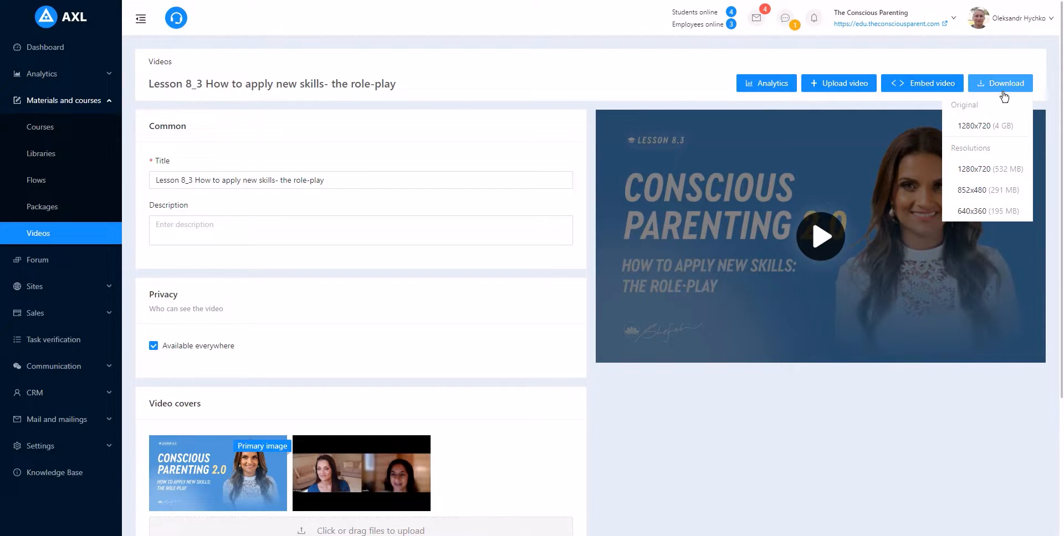
Step: Examine the video's covers and its list of video versions
scroll(749, 434, "down", 3)
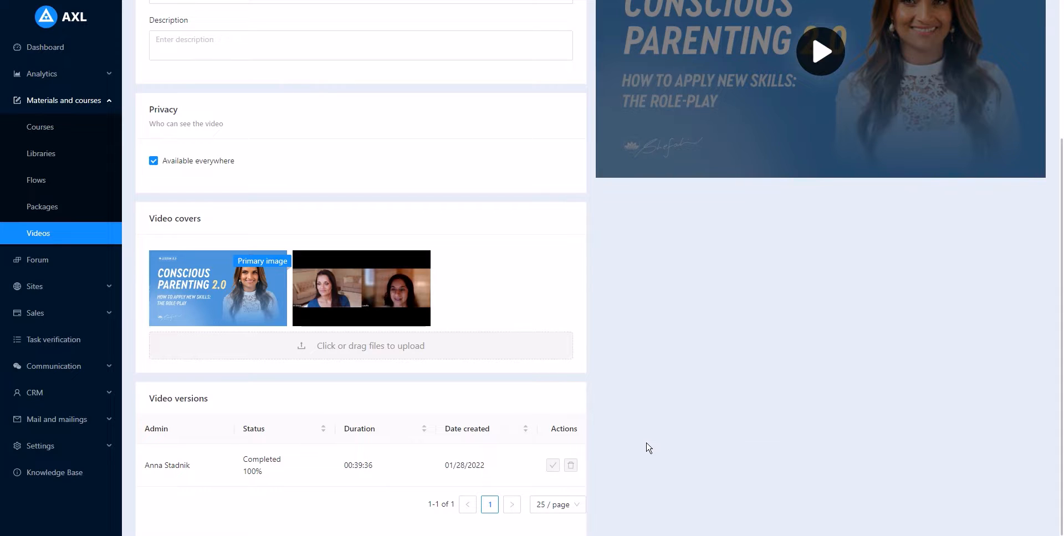
scroll(649, 447, "up", 4)
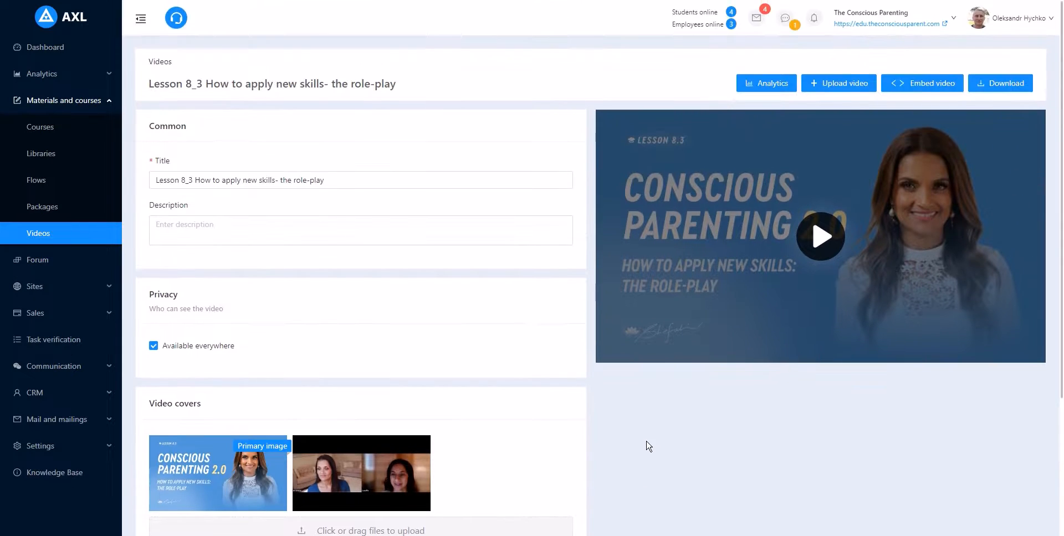
scroll(885, 250, "down", 3)
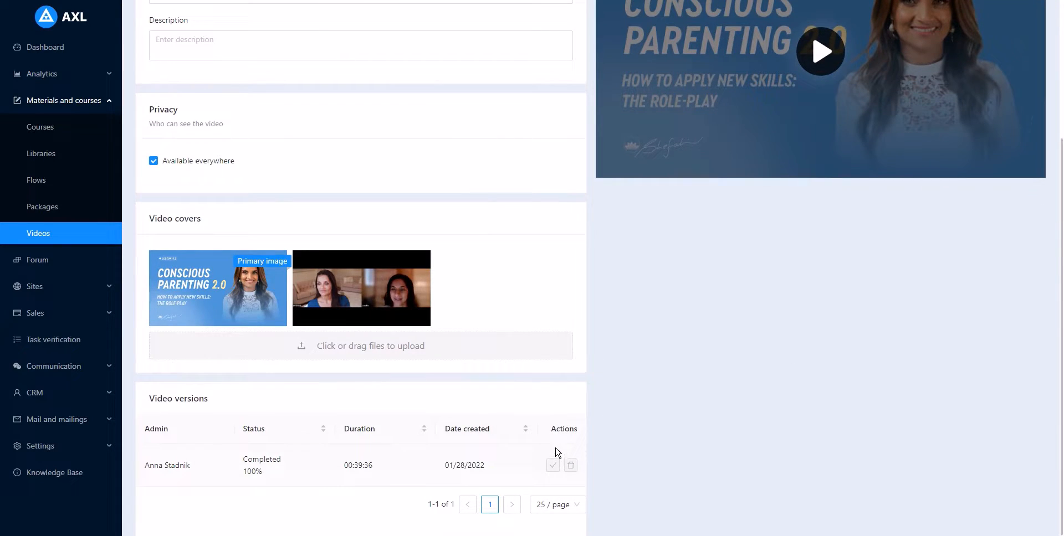
scroll(665, 463, "up", 3)
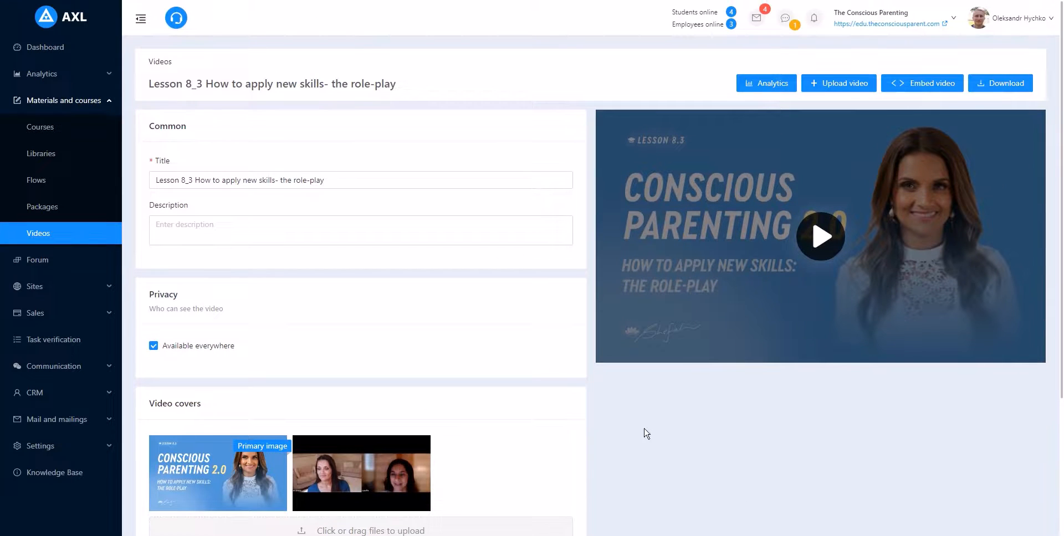
Step: Open the video's views analytics and display the percent views and average watch time charts
left_click(765, 85)
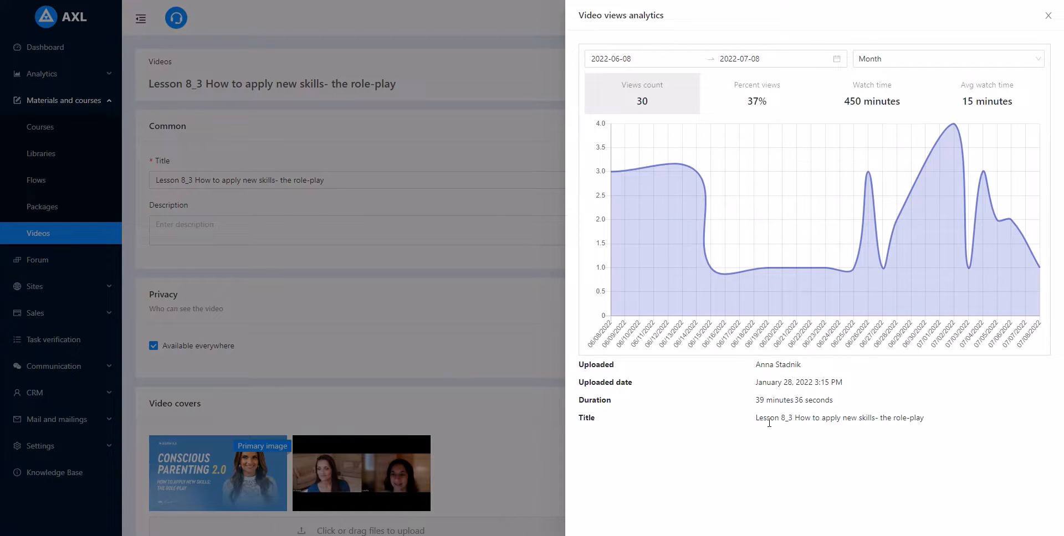
left_click(769, 102)
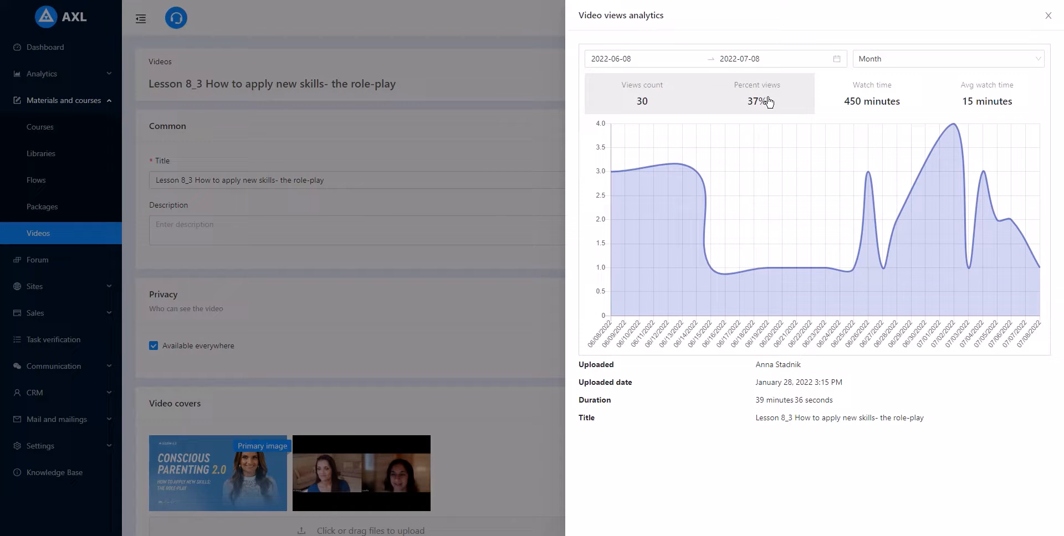
left_click(997, 101)
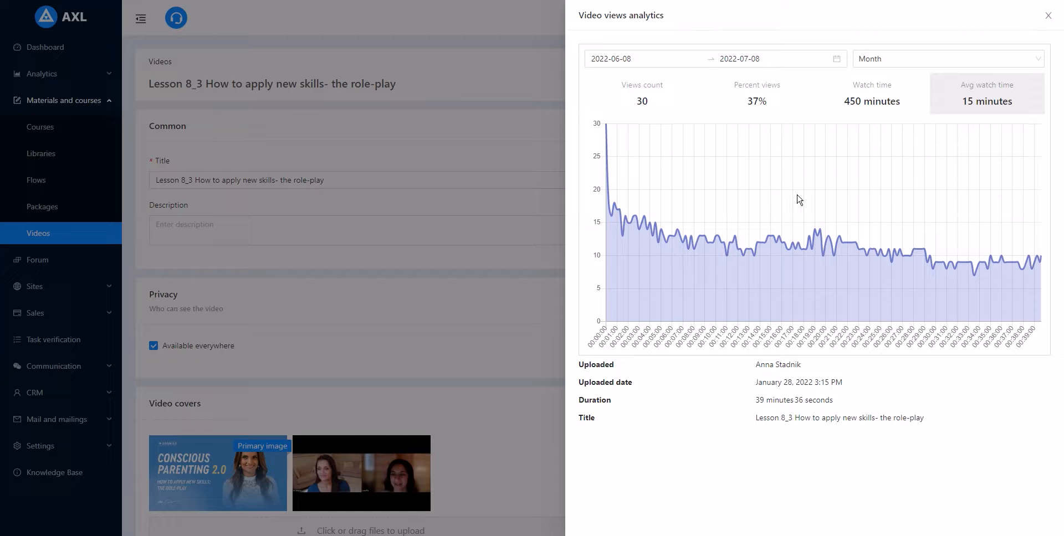
Step: Return to the video list and view the overall video views analytics, displaying the average watch time chart
left_click(375, 266)
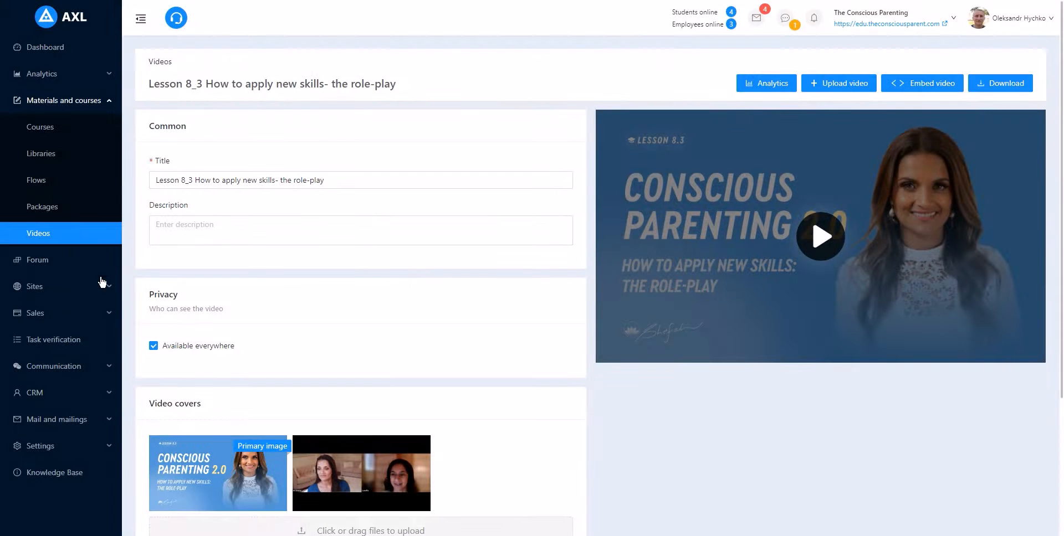
left_click(74, 243)
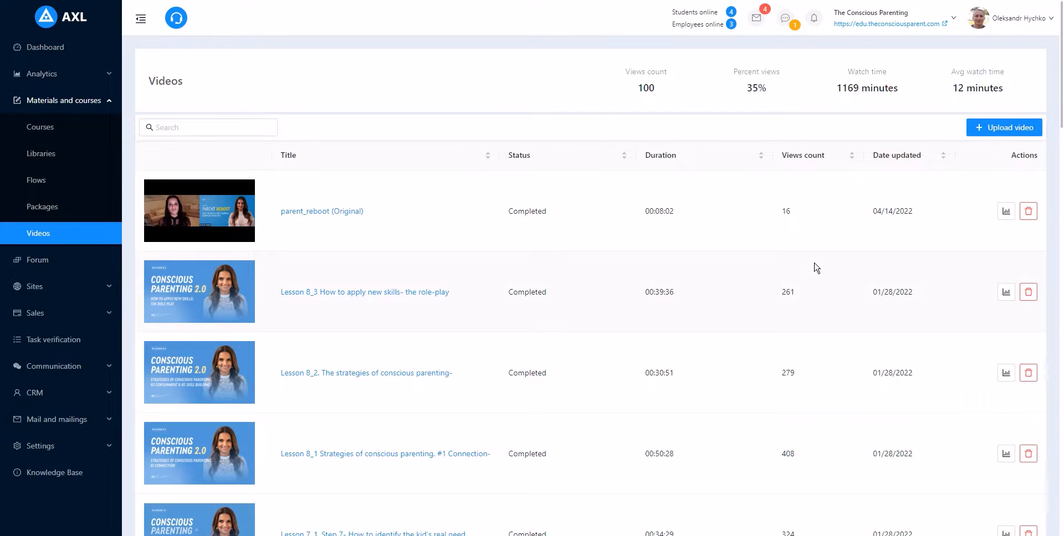
left_click(874, 84)
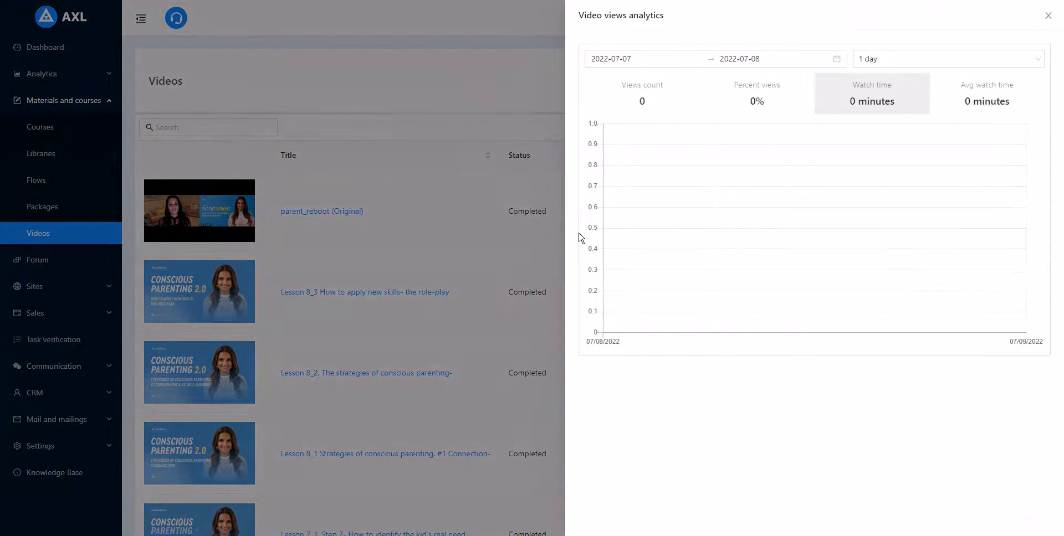
left_click(970, 103)
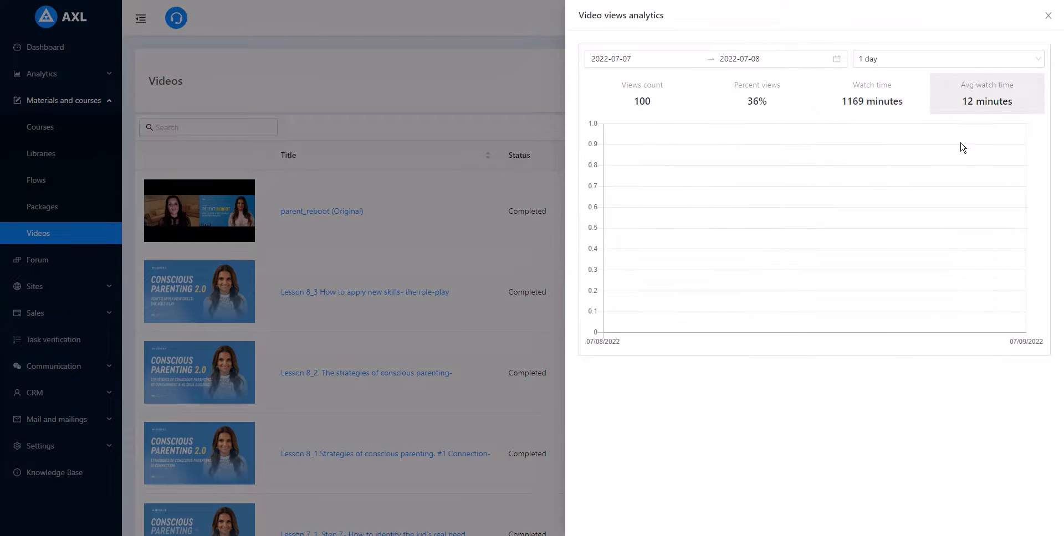
left_click(537, 394)
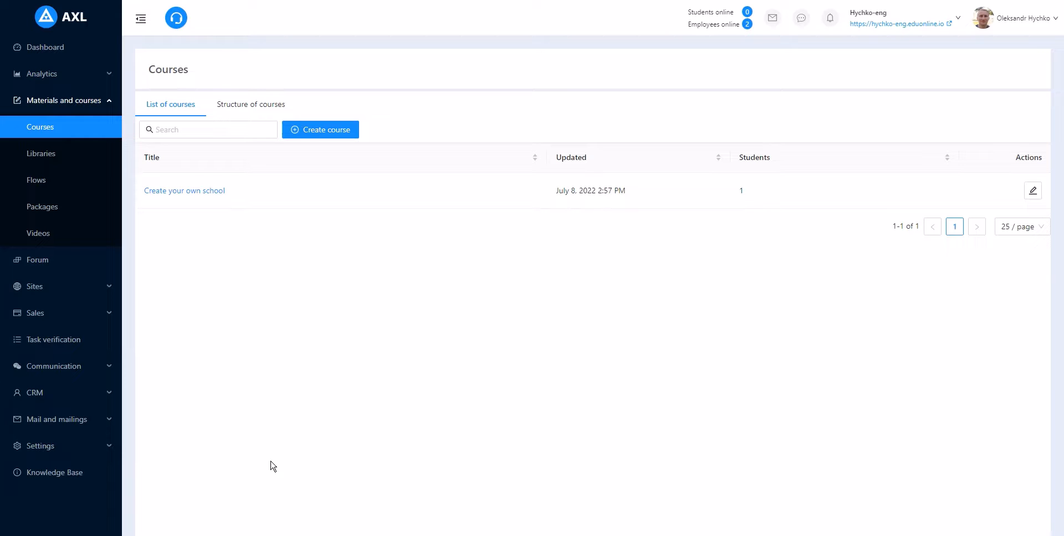
Step: View the course creation form with its title and description fields, and close it without creating a course
left_click(300, 132)
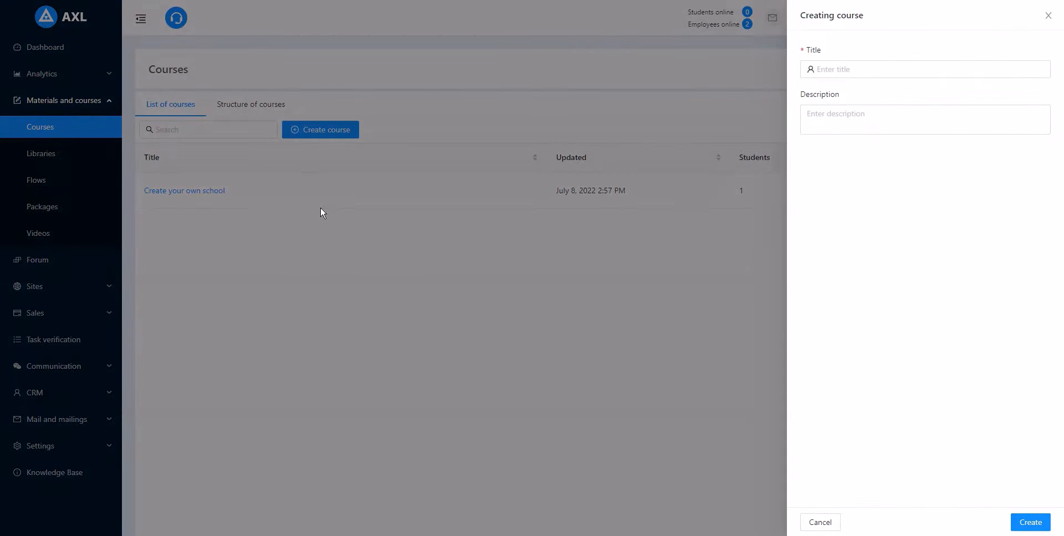
left_click(836, 50)
left_click(479, 378)
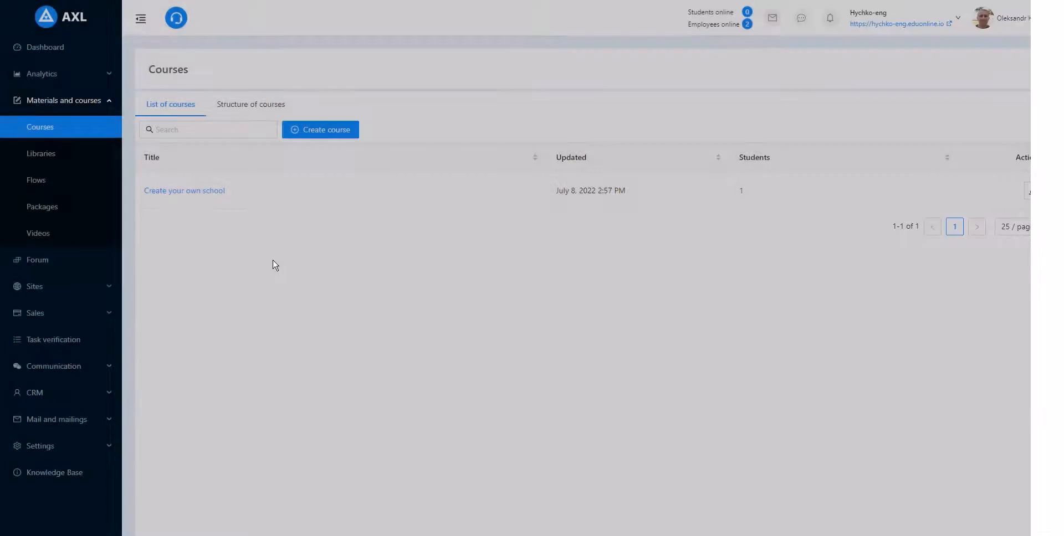
Step: Open the course "Create your own school" and view its common information, settings and list of steps
left_click(210, 192)
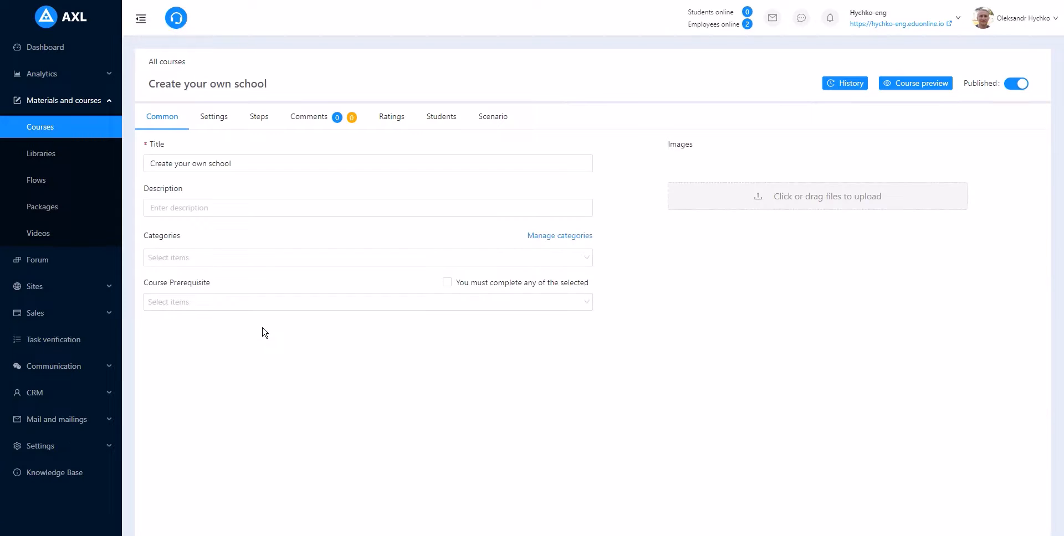
left_click(216, 120)
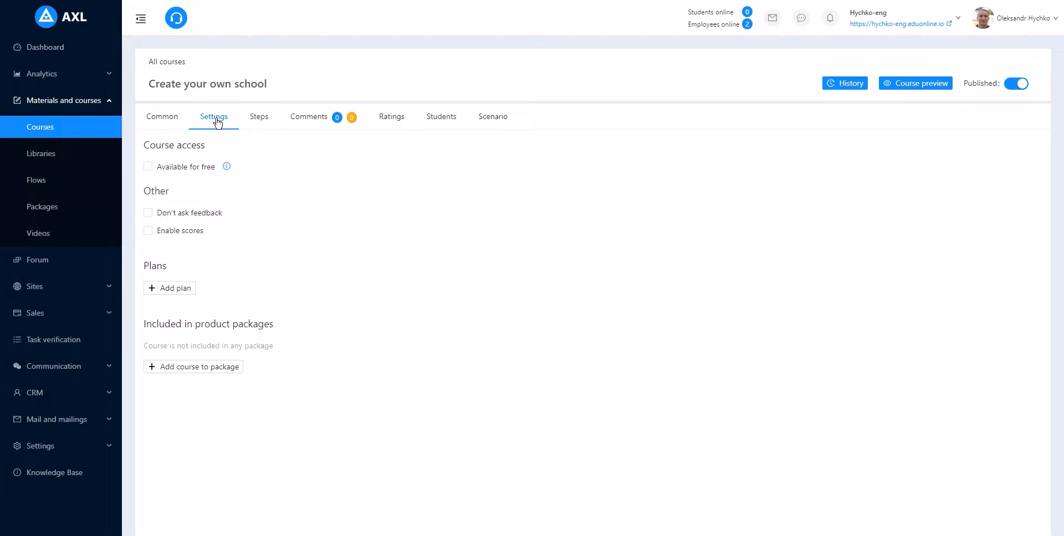
left_click(271, 123)
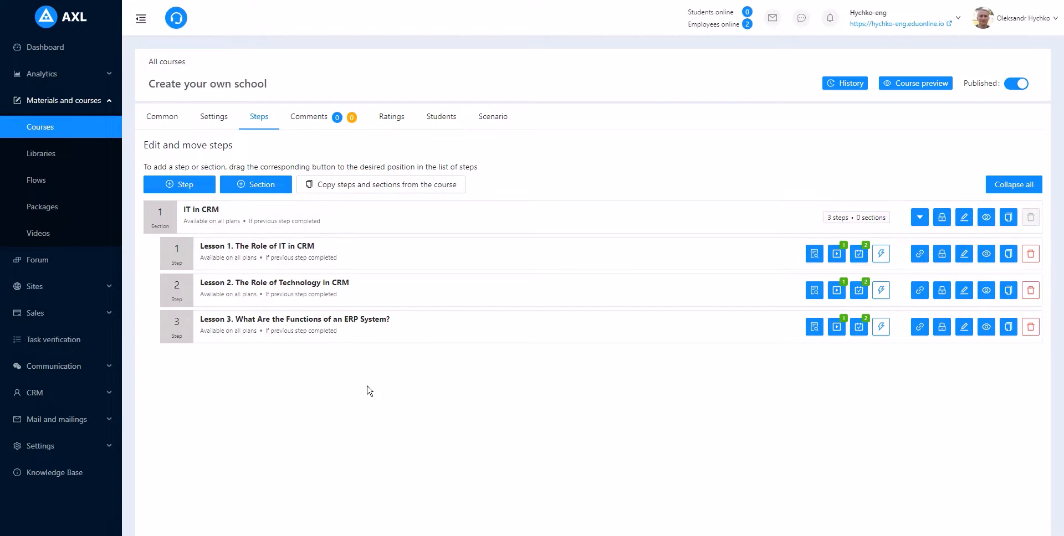
Step: Open Lesson 1 "The Role of IT in CRM", and examine its theory content and the elements available for adding, without inserting any
left_click(305, 252)
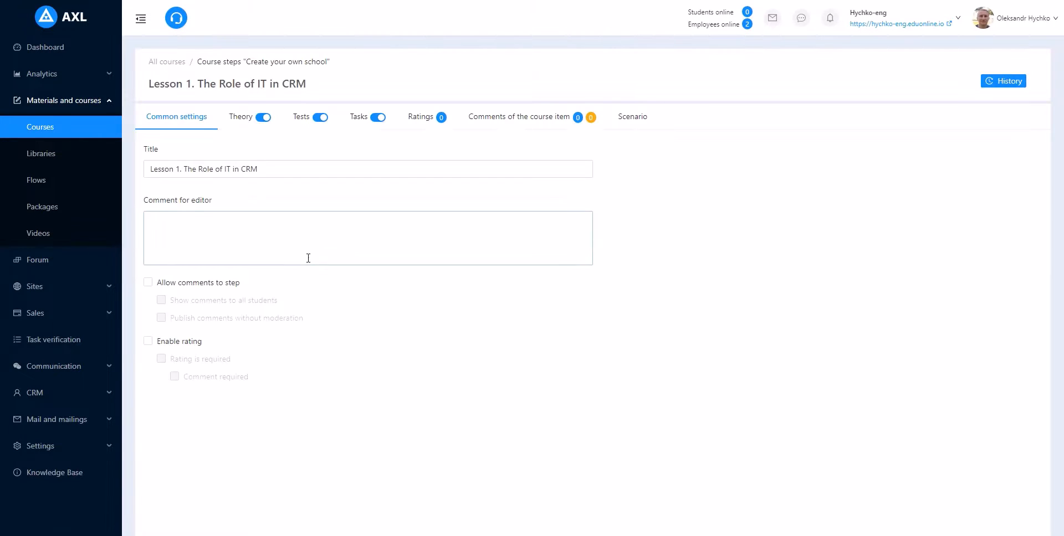
left_click(237, 116)
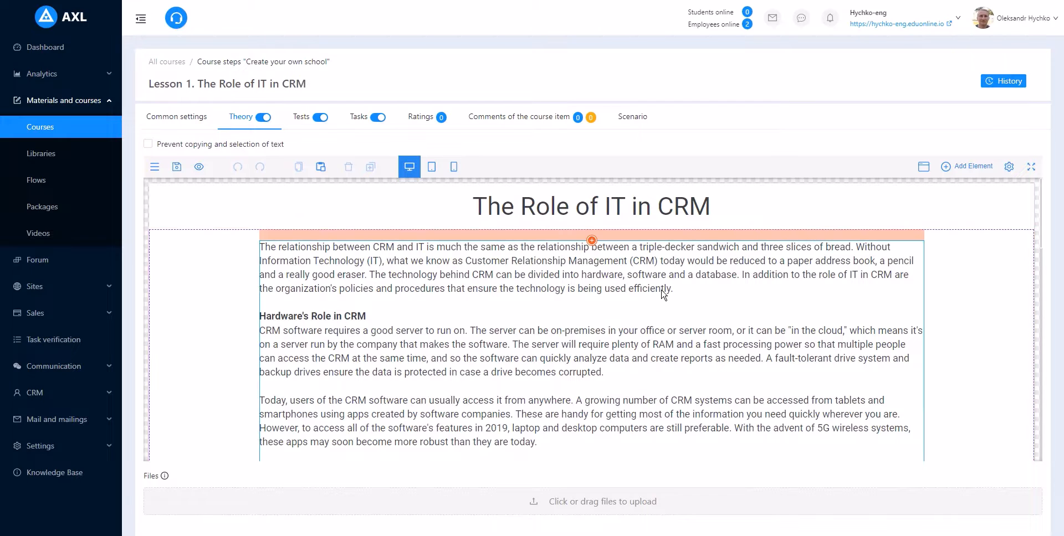
scroll(663, 295, "down", 2)
left_click(964, 170)
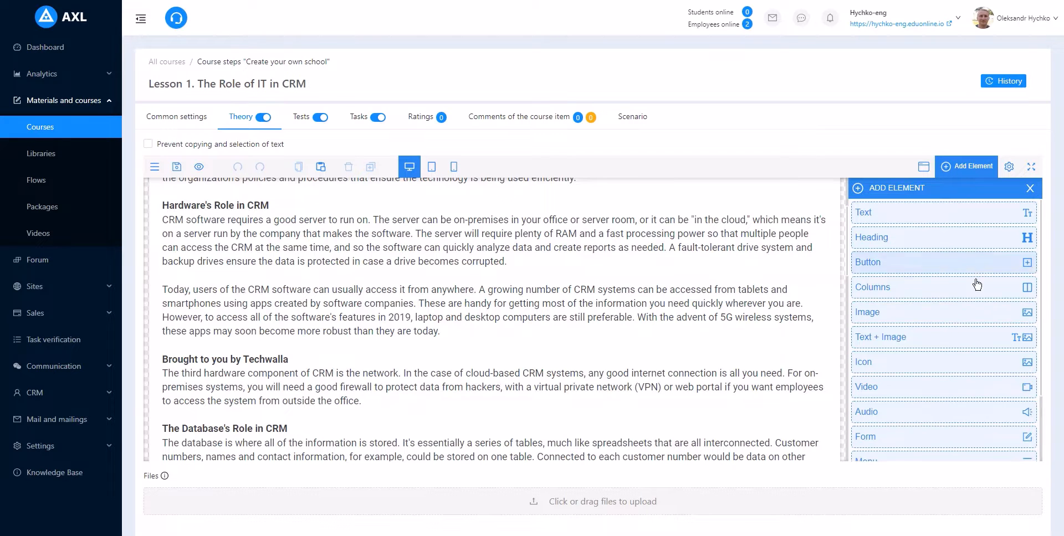
scroll(971, 294, "down", 2)
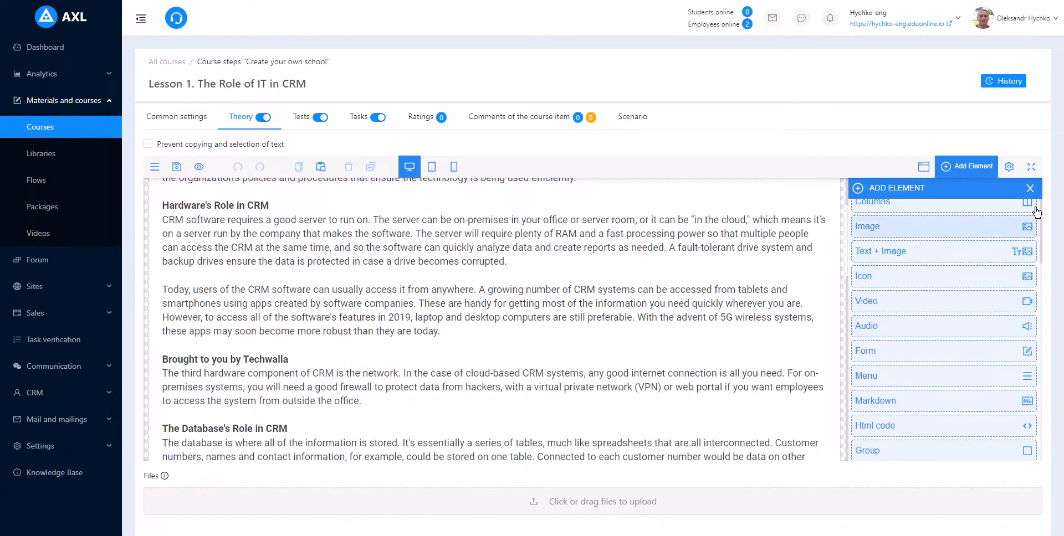
left_click(1030, 188)
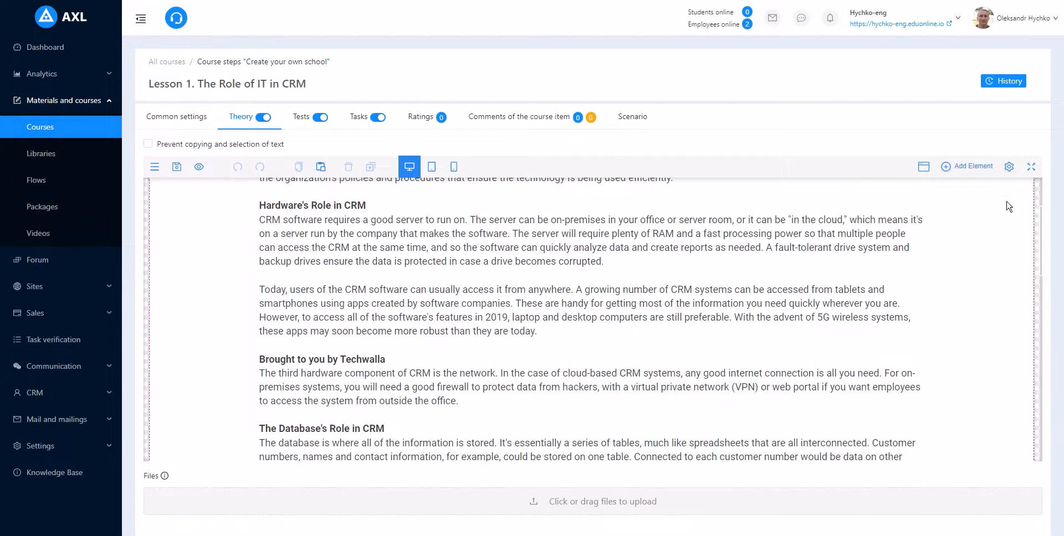
Step: Inspect the "Hardware's Role in CRM" question in the Lesson 1 test, close it without changes, and view the lesson's tasks
left_click(313, 114)
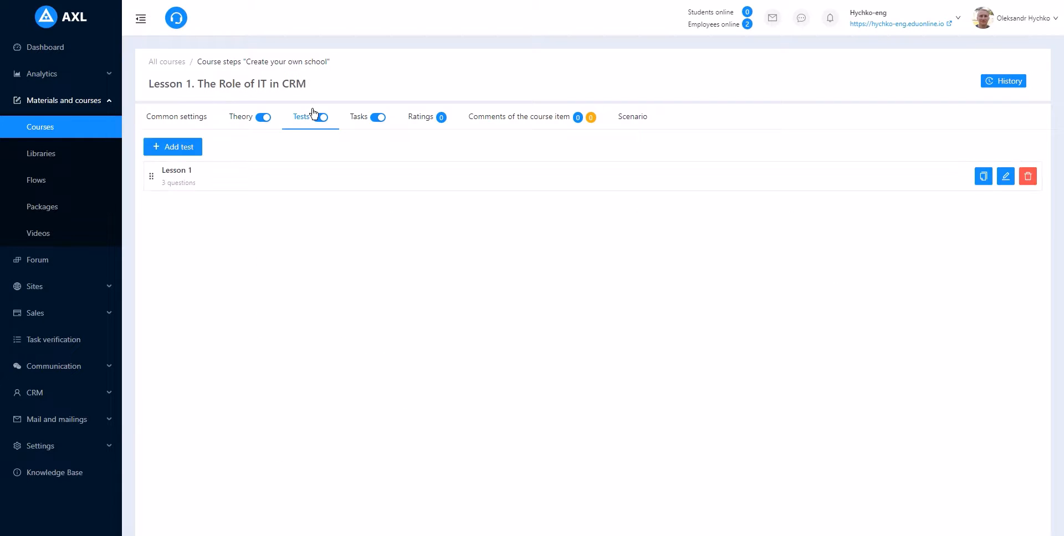
left_click(1005, 176)
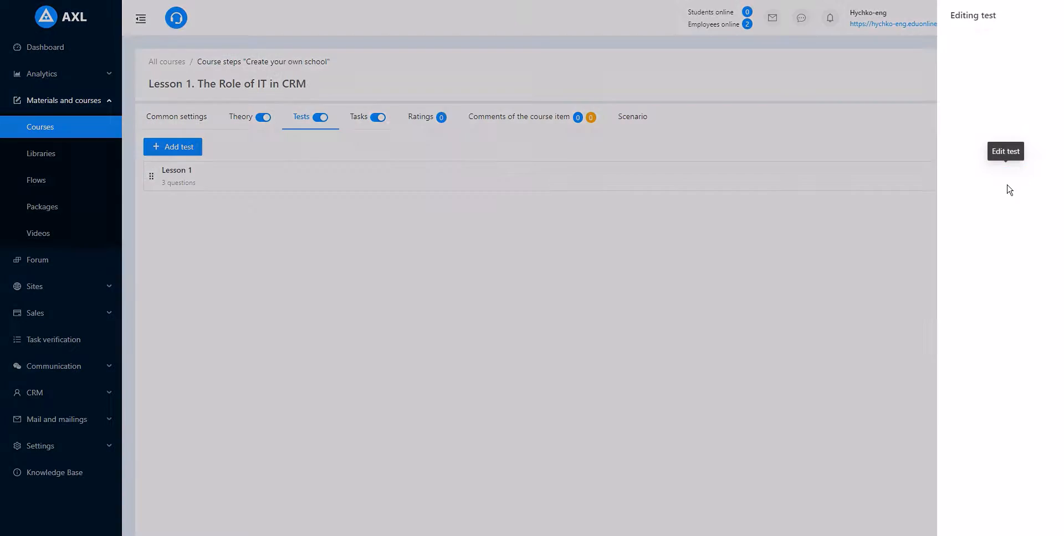
left_click(1020, 312)
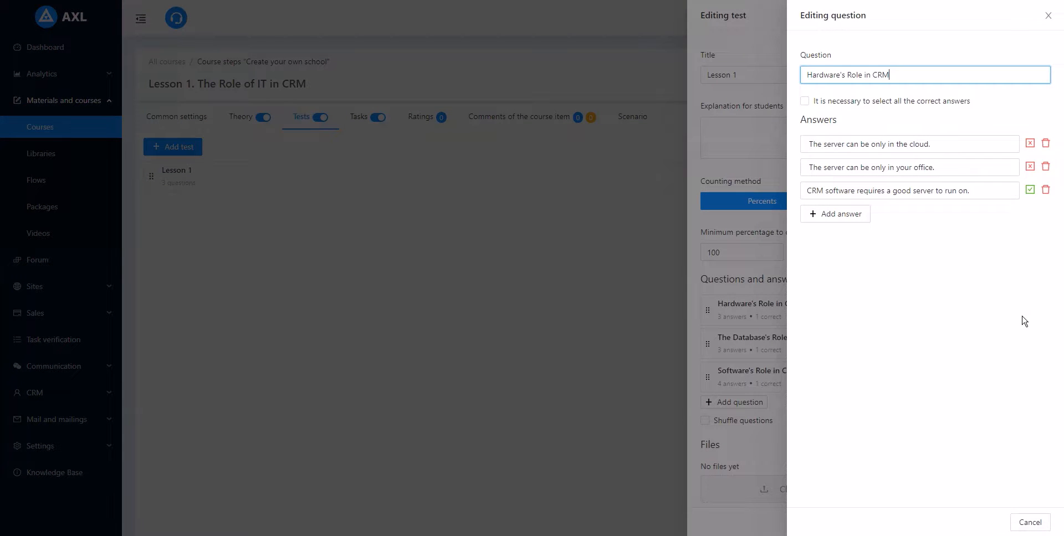
left_click(1033, 180)
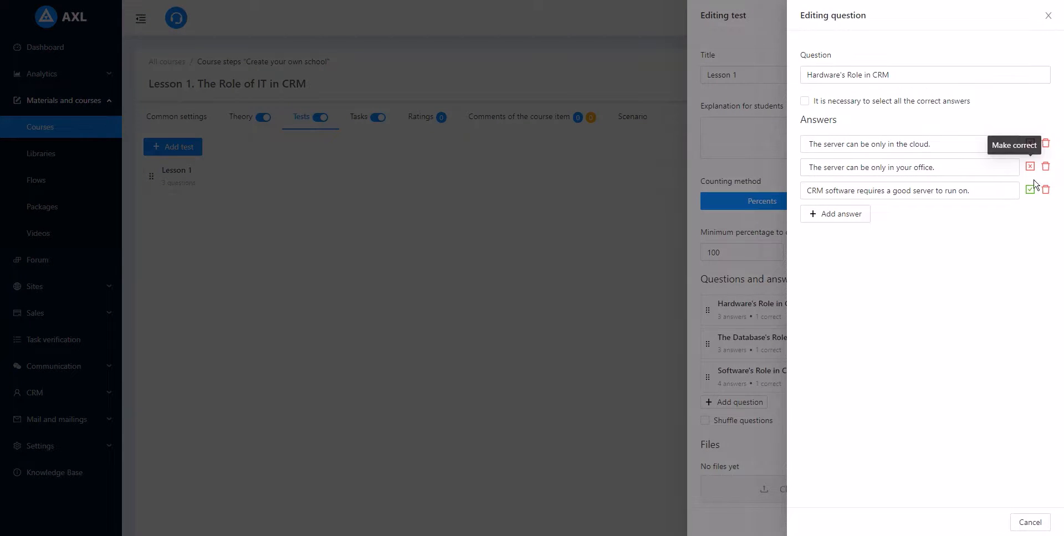
left_click(1030, 166)
left_click(729, 358)
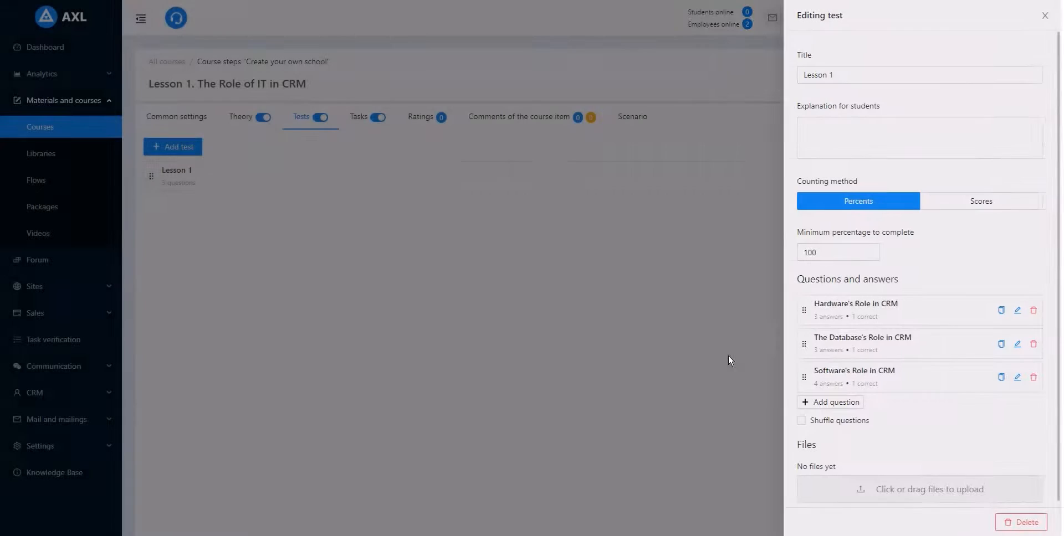
left_click(614, 362)
left_click(361, 117)
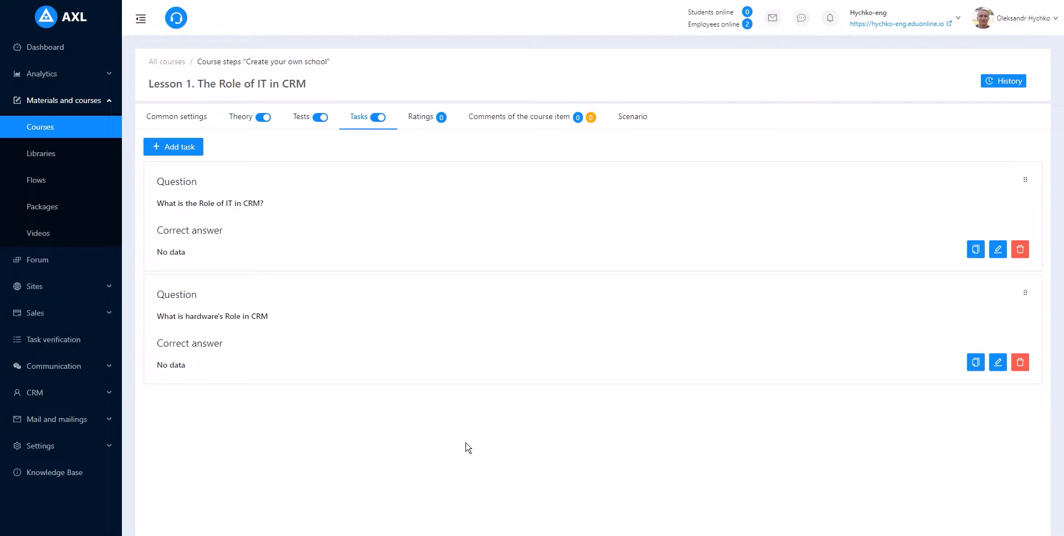
Step: Open the last contact in the CRM contact list and log in to the school as that user
left_click(69, 393)
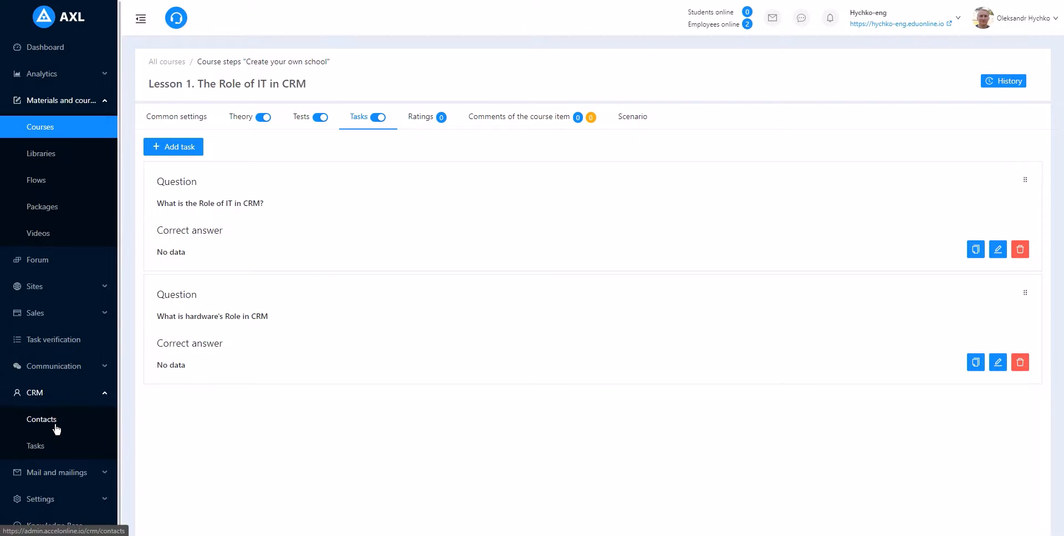
left_click(56, 427)
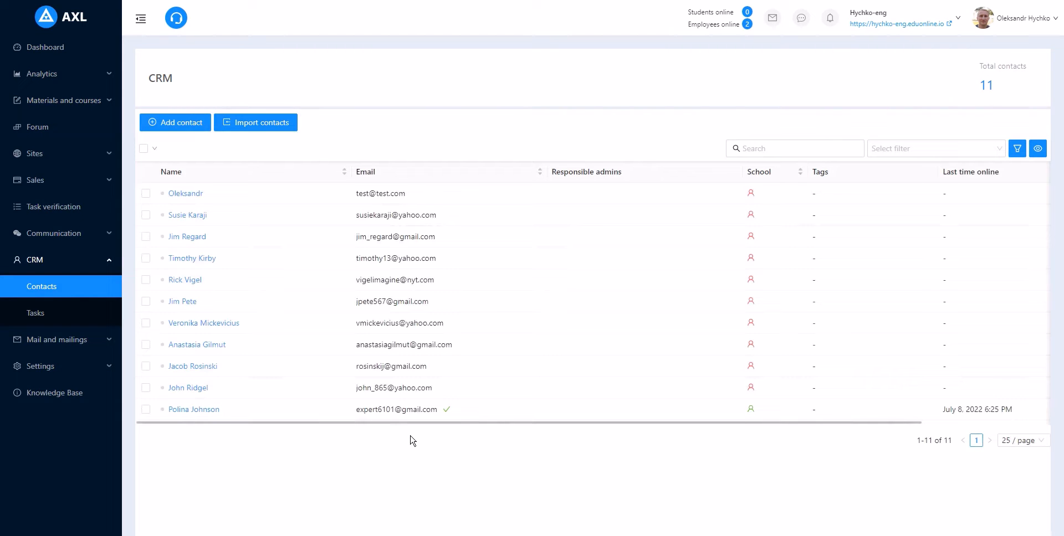
left_click(198, 413)
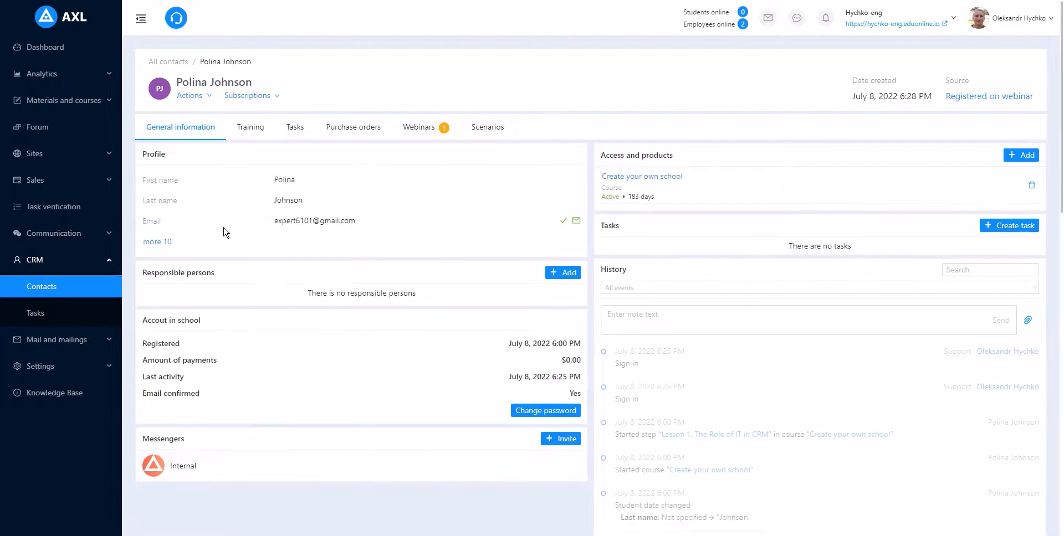
left_click(194, 96)
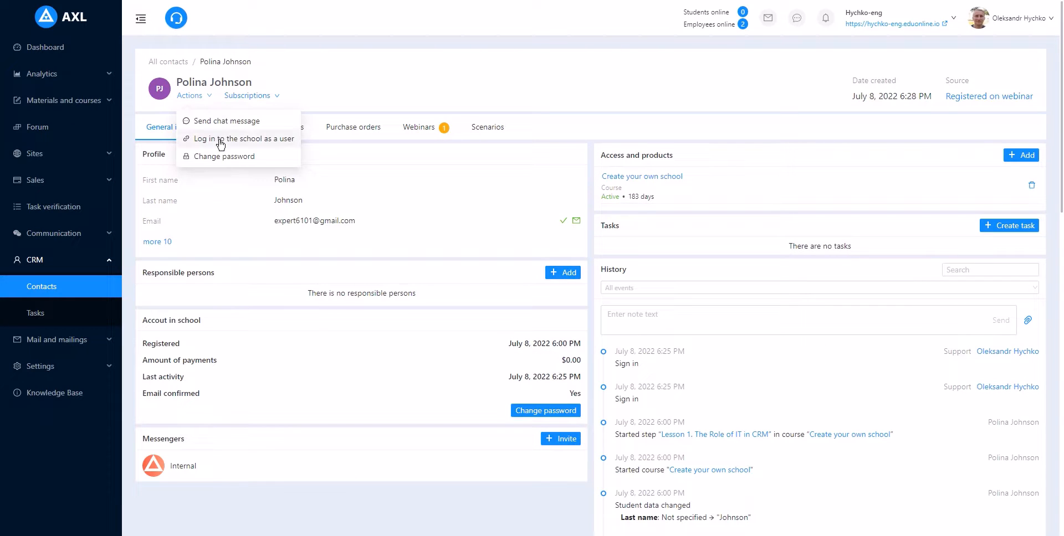
left_click(221, 142)
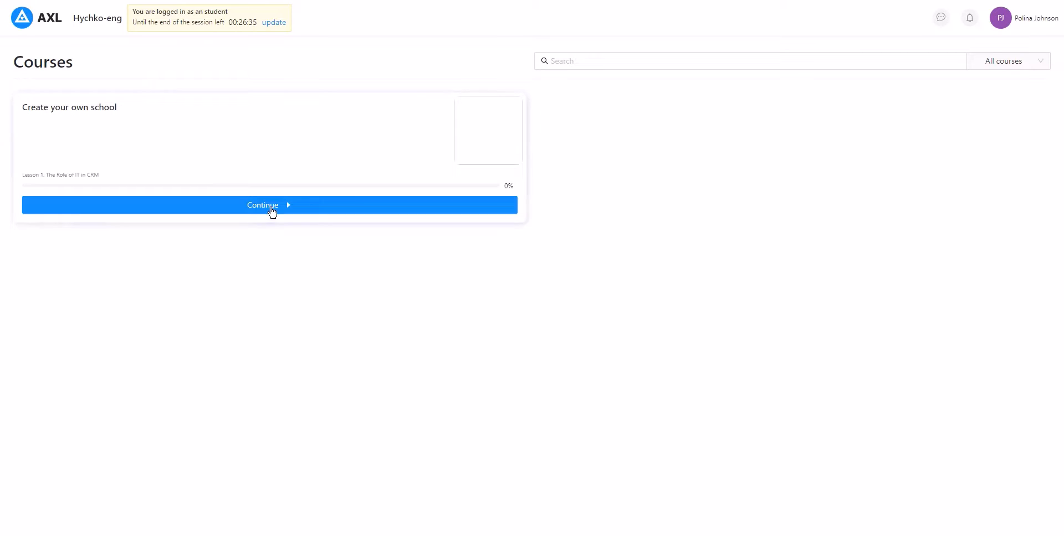
Step: Continue the course "Create your own school" as the student, look through Lesson 1's theory and mark it complete
left_click(270, 211)
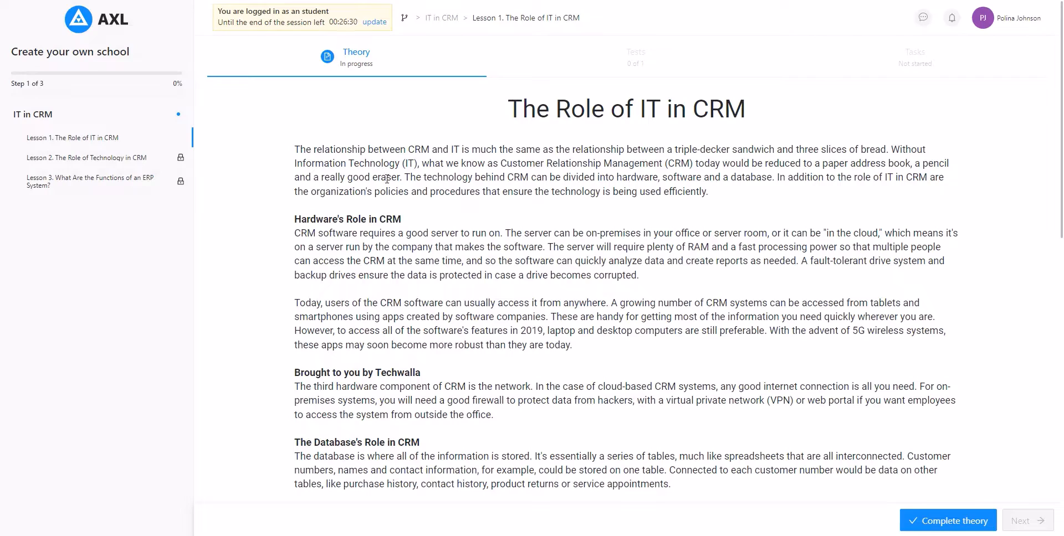
scroll(792, 144, "down", 5)
scroll(798, 272, "down", 5)
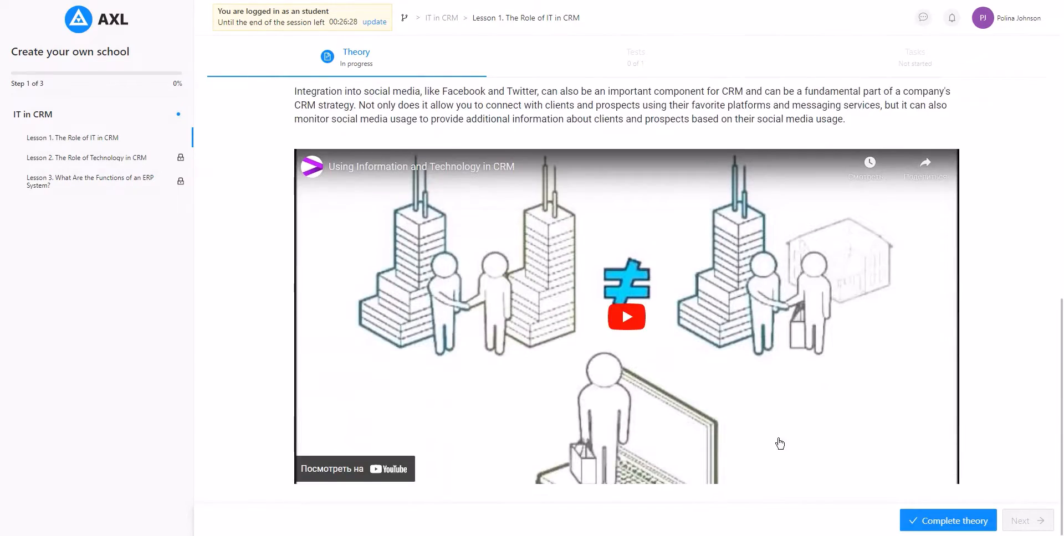
scroll(776, 440, "up", 10)
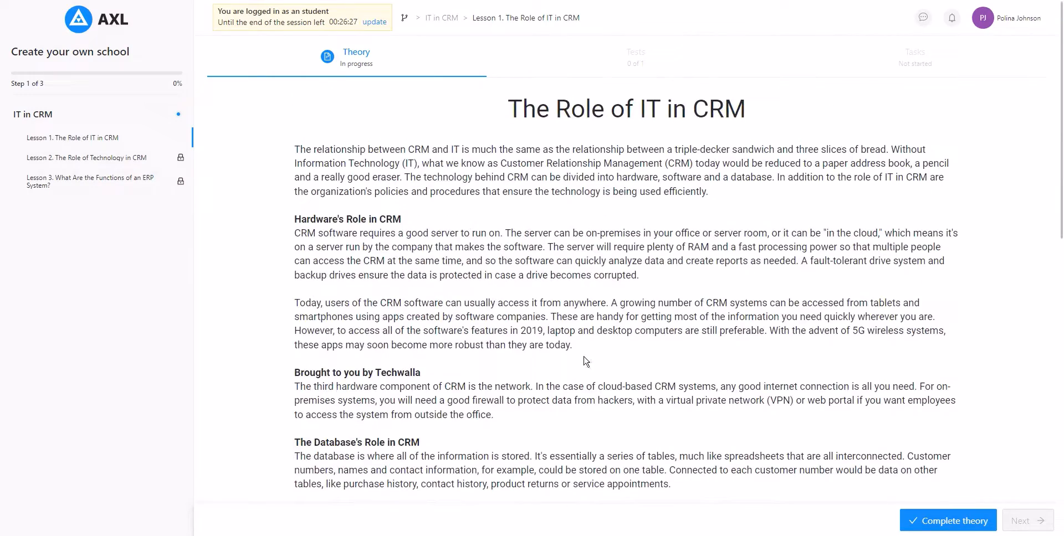
left_click(929, 520)
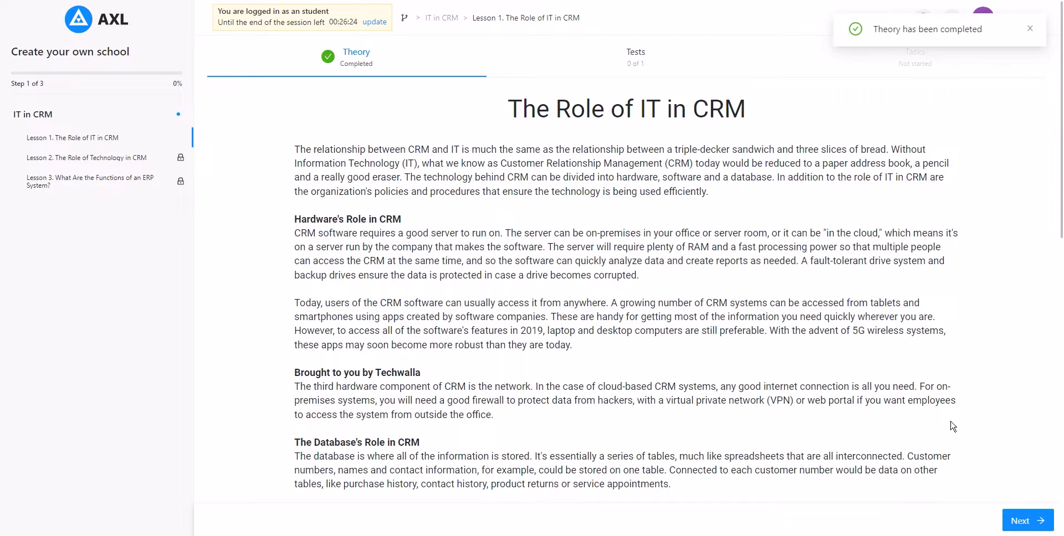
Step: Take the Lesson 1 test, answering "CRM software requires a good server to run on.", "The database use only the CRM software." and "All of the above."
left_click(1030, 523)
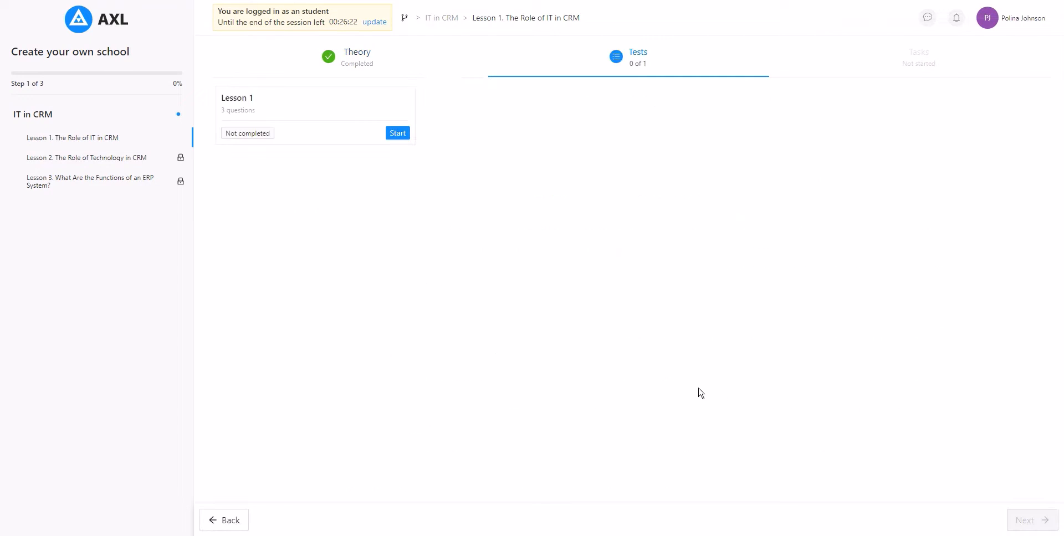
left_click(399, 135)
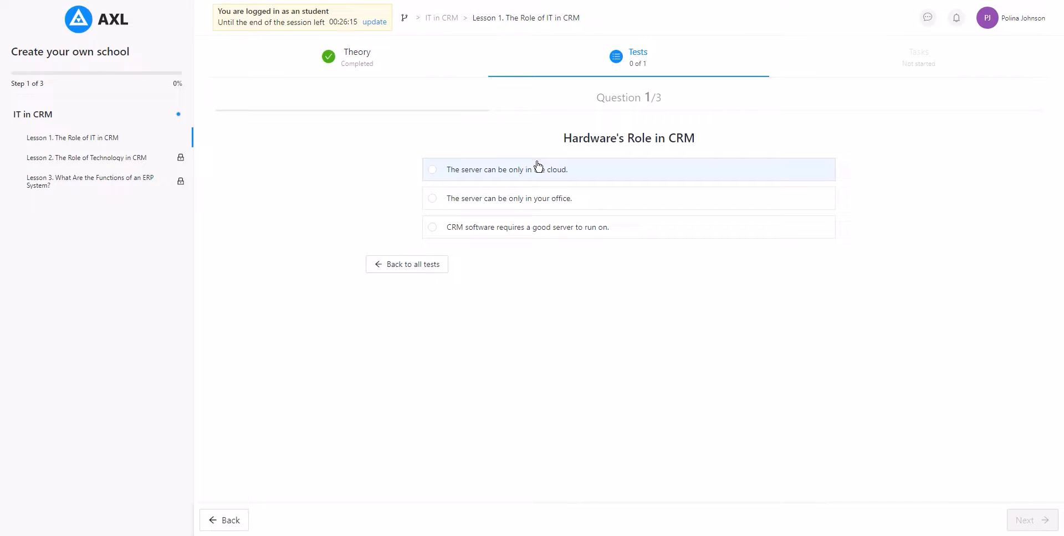
left_click(562, 228)
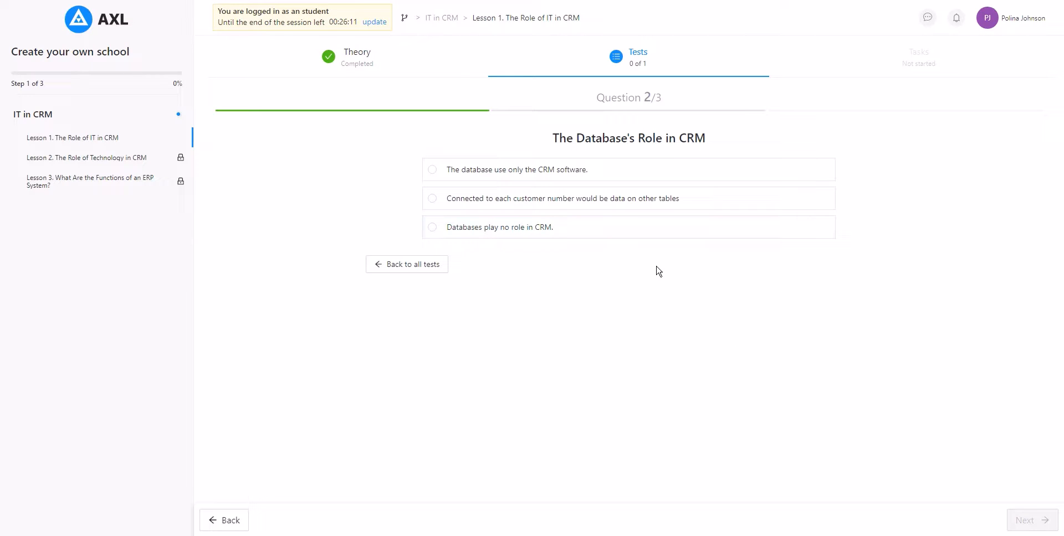
left_click(581, 173)
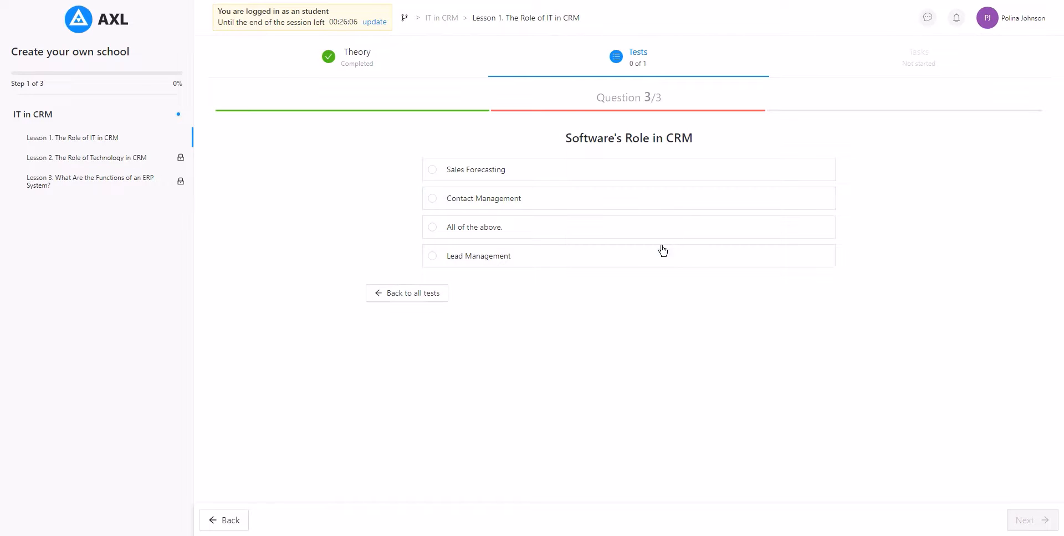
left_click(597, 231)
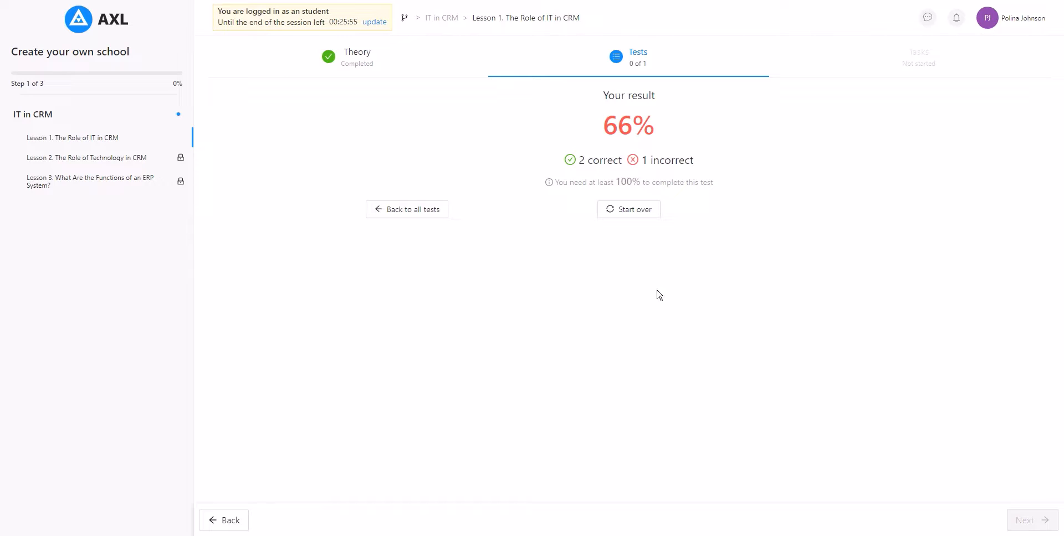
Step: Retake the Lesson 1 test, choosing the good server, "Connected to each customer number would be data on other tables" and "All of the above.", and continue to the tasks
left_click(614, 215)
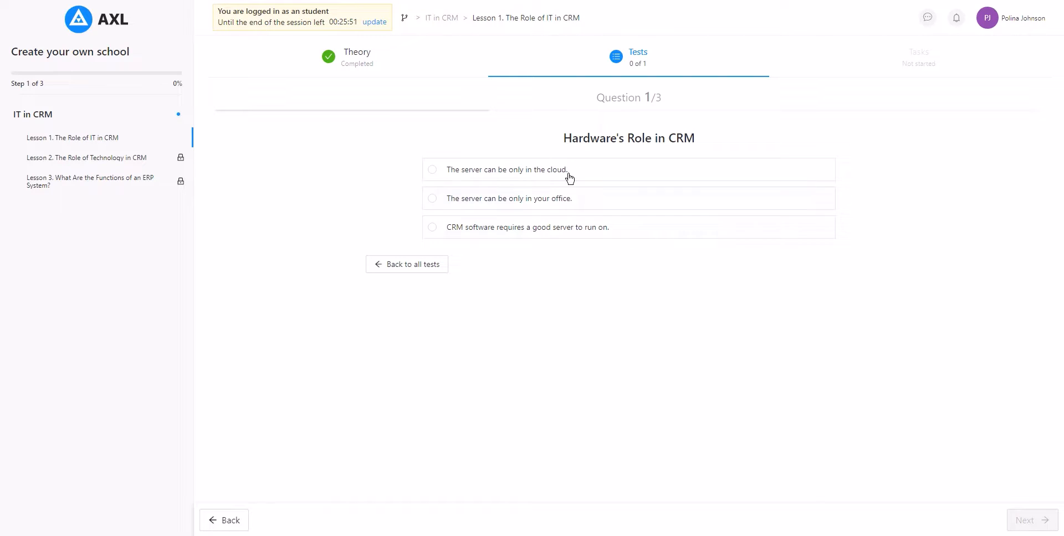
left_click(589, 225)
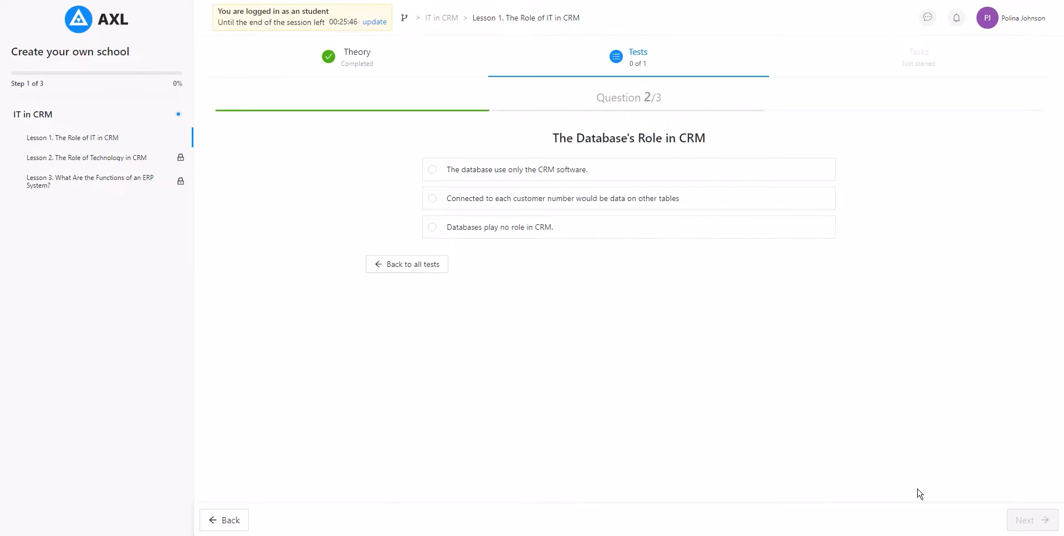
left_click(566, 210)
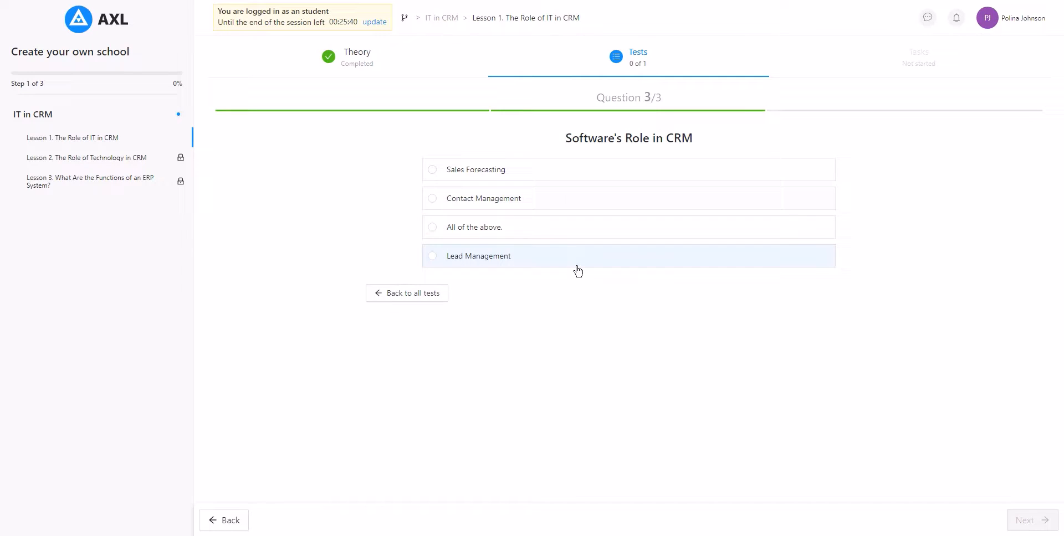
left_click(564, 233)
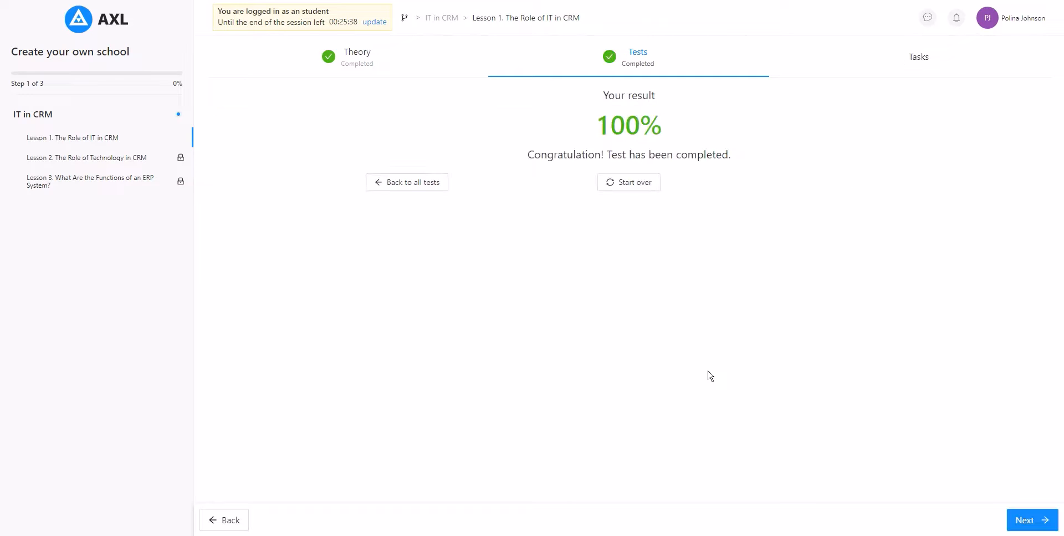
left_click(1023, 519)
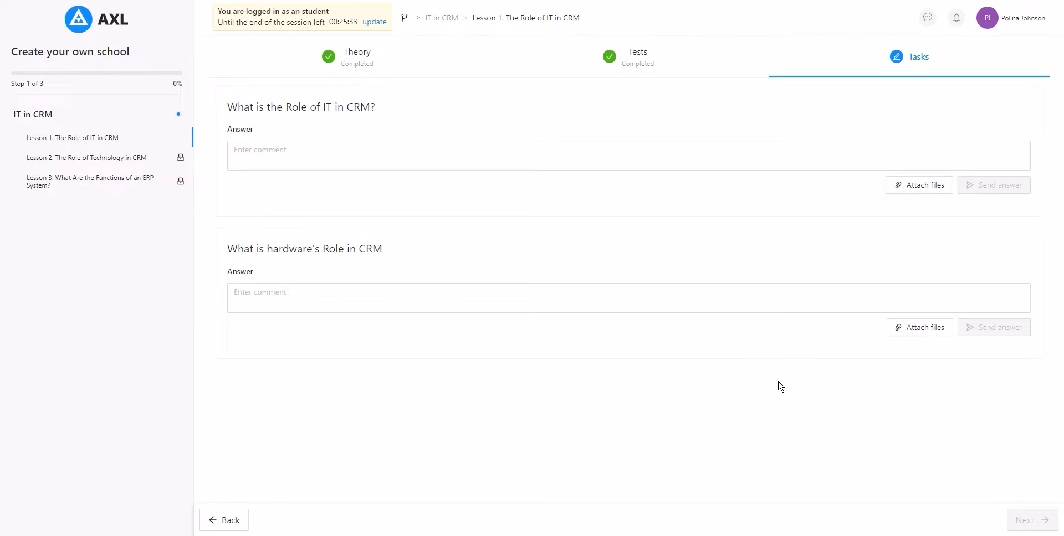
left_click(492, 147)
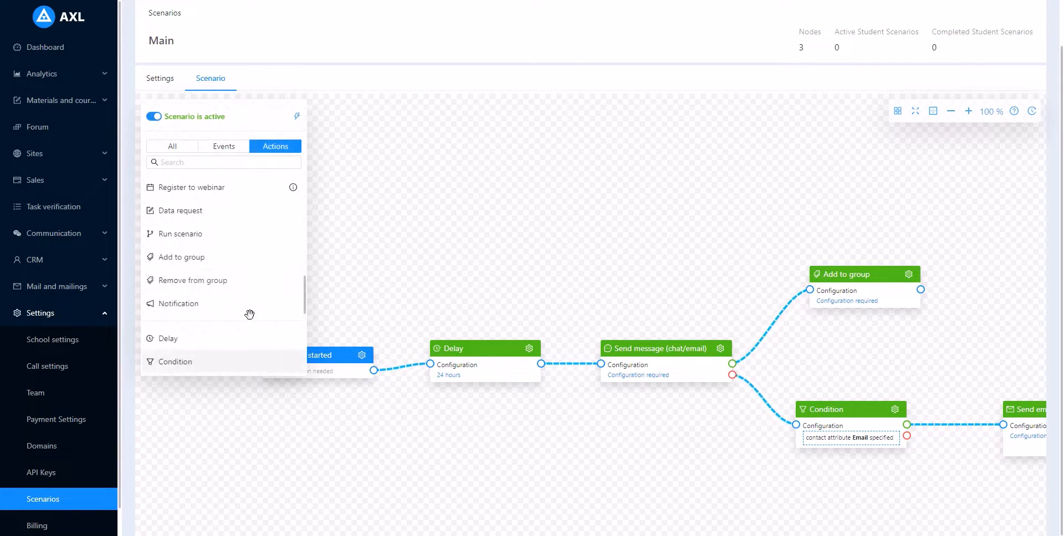
Step: Look through the actions available for the Main scenario, such as tags, product access and responsible persons
scroll(266, 299, "up", 5)
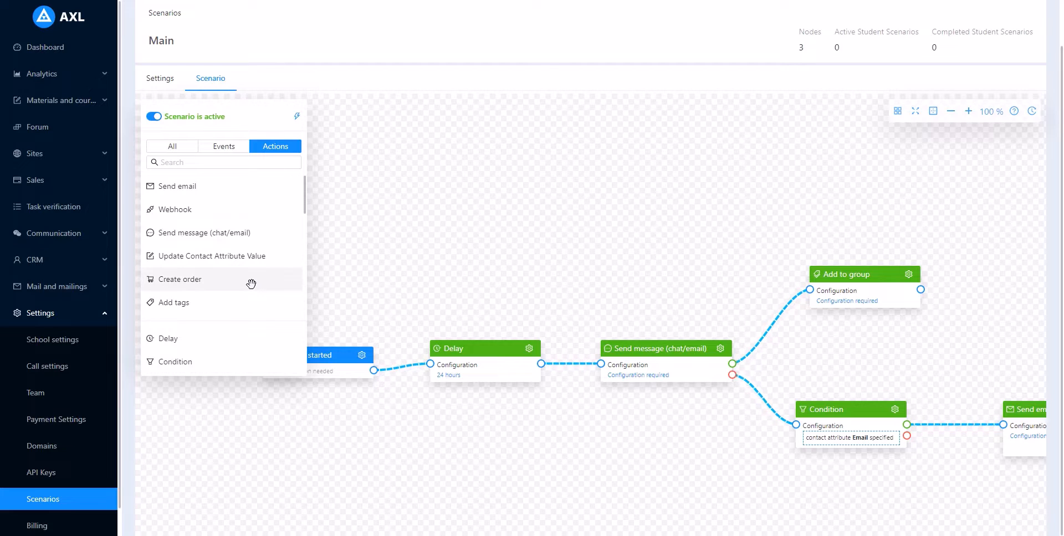
scroll(251, 283, "down", 2)
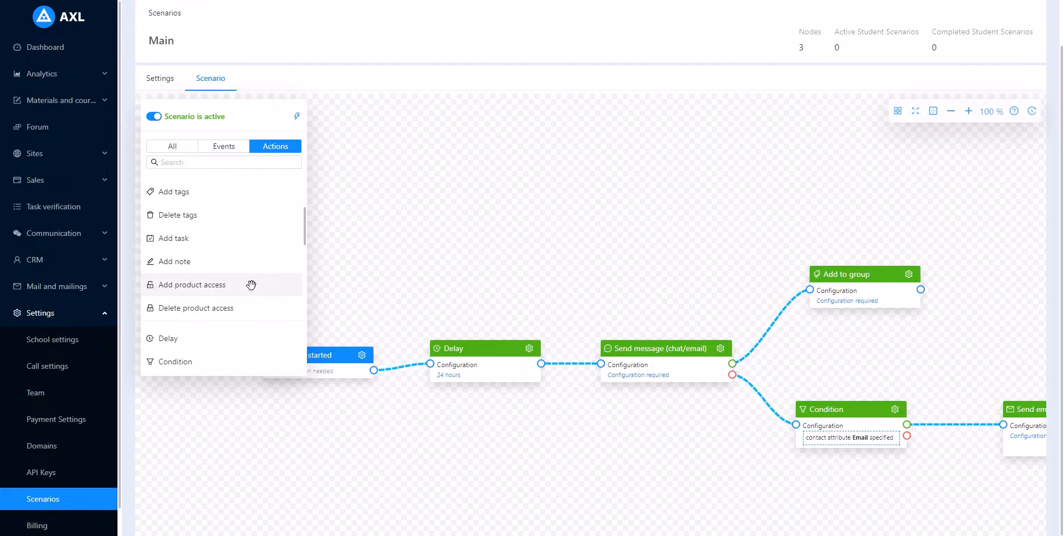
scroll(251, 284, "down", 2)
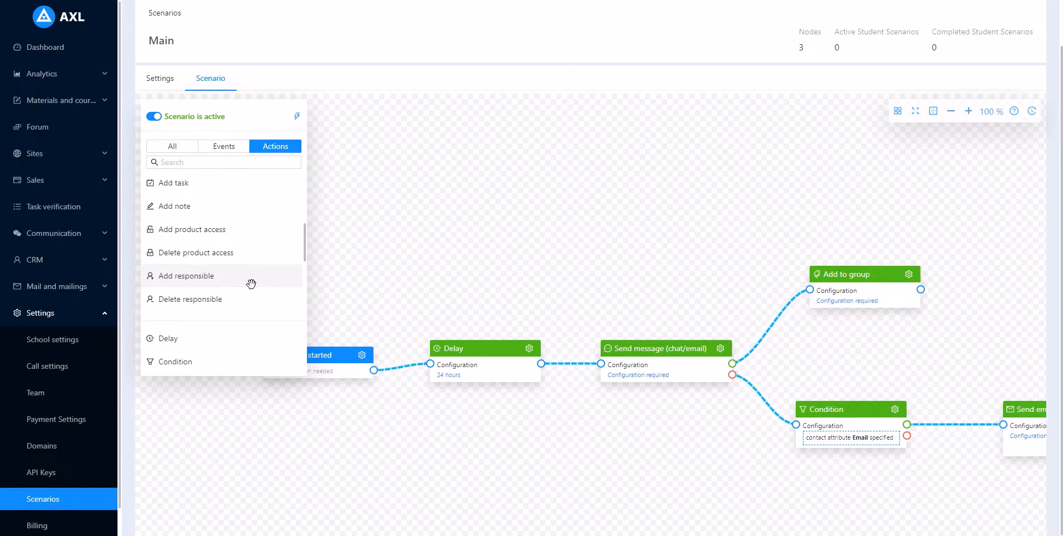
left_click_drag(254, 299, 549, 464)
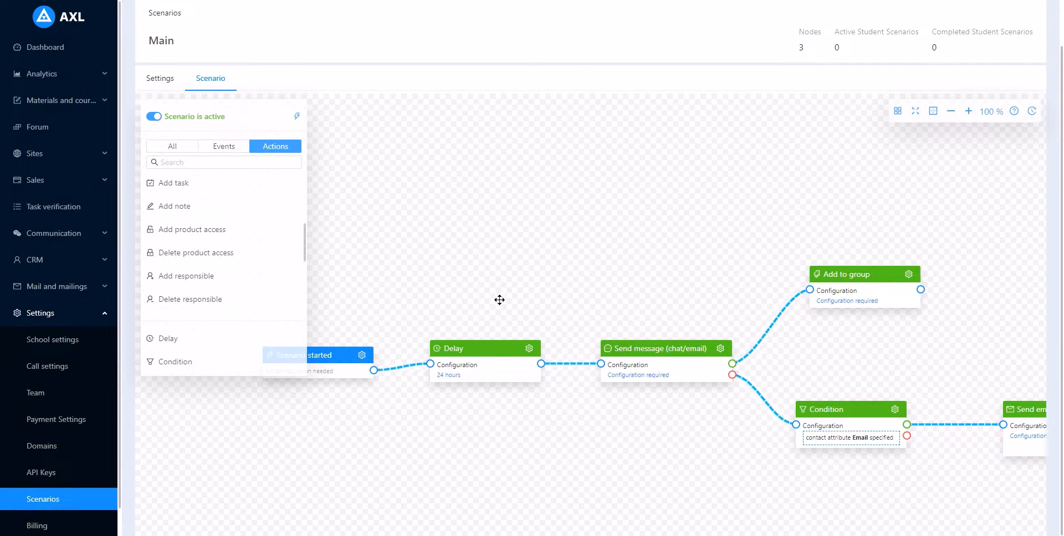
Step: Inspect the settings of the Delay and Send message (chat/email) nodes, including the message template variables, and close them without changes
left_click(467, 346)
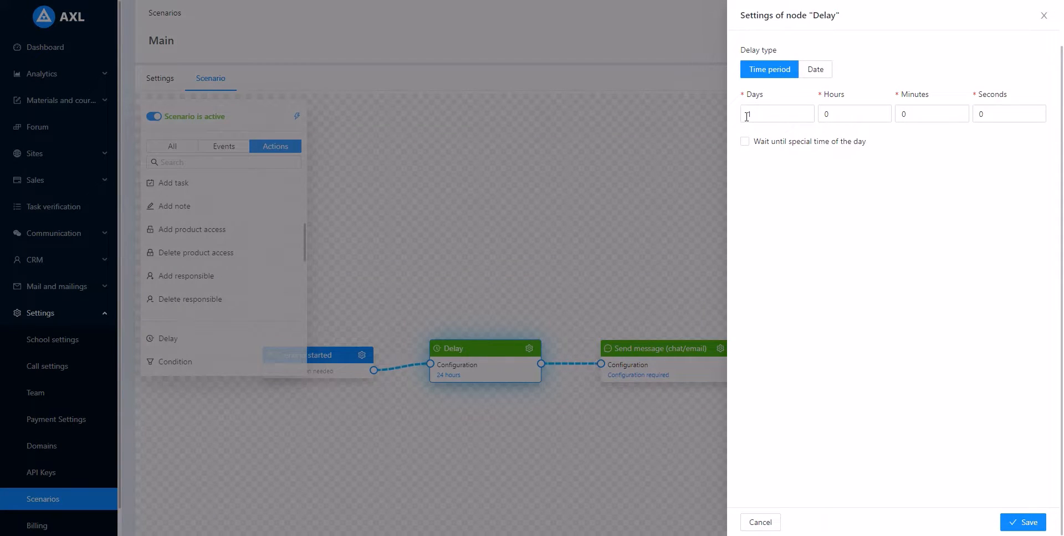
left_click(1043, 17)
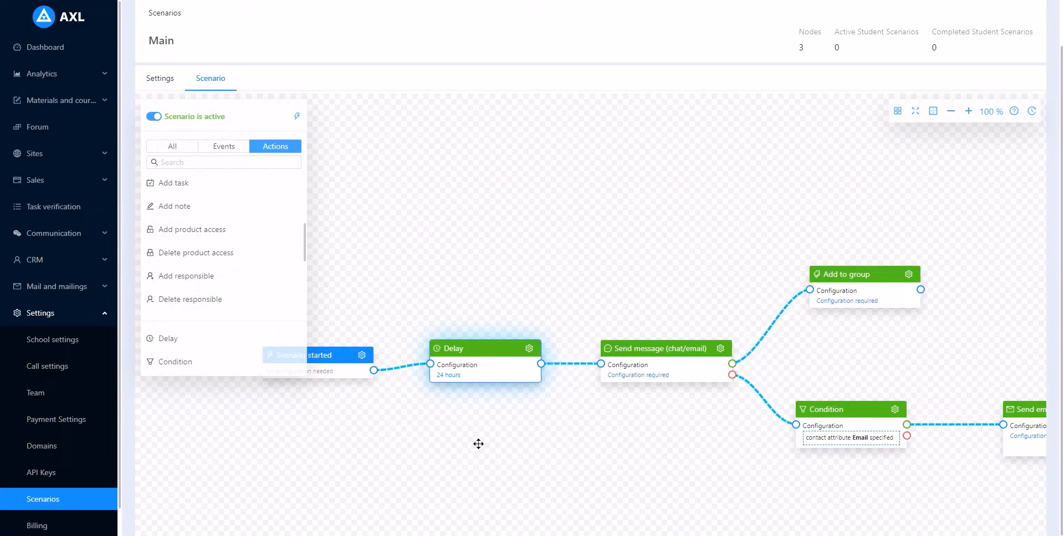
left_click(646, 354)
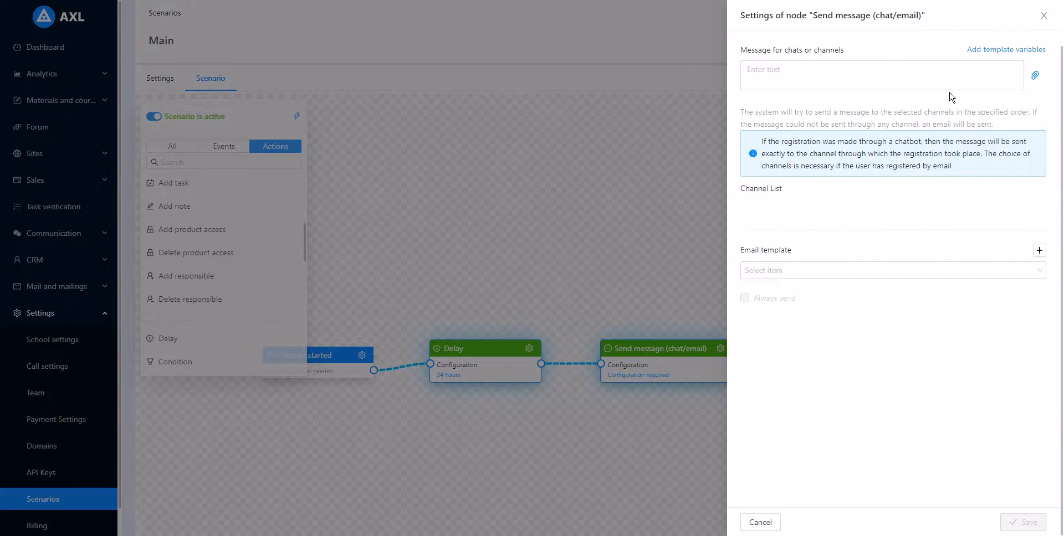
left_click(859, 74)
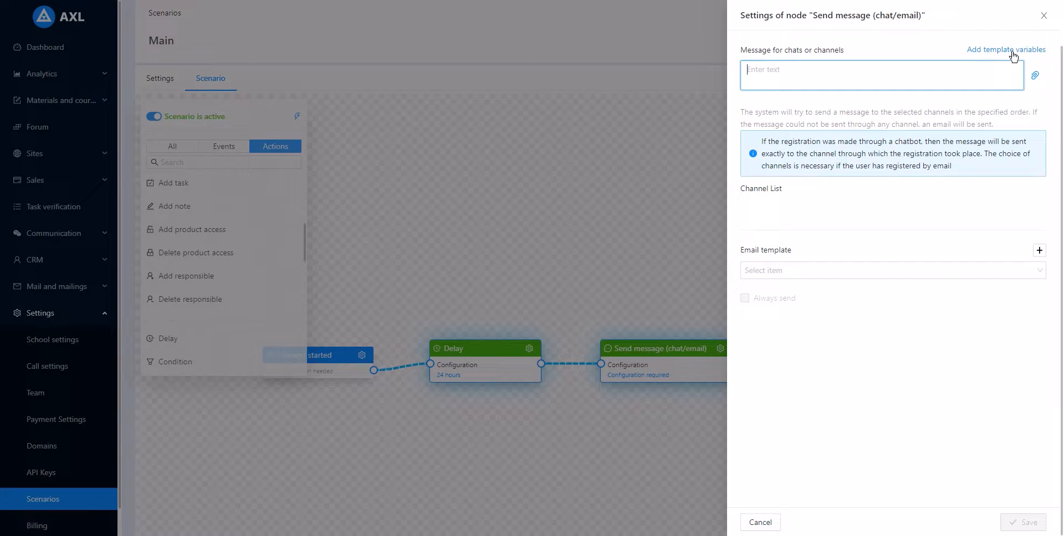
left_click(989, 51)
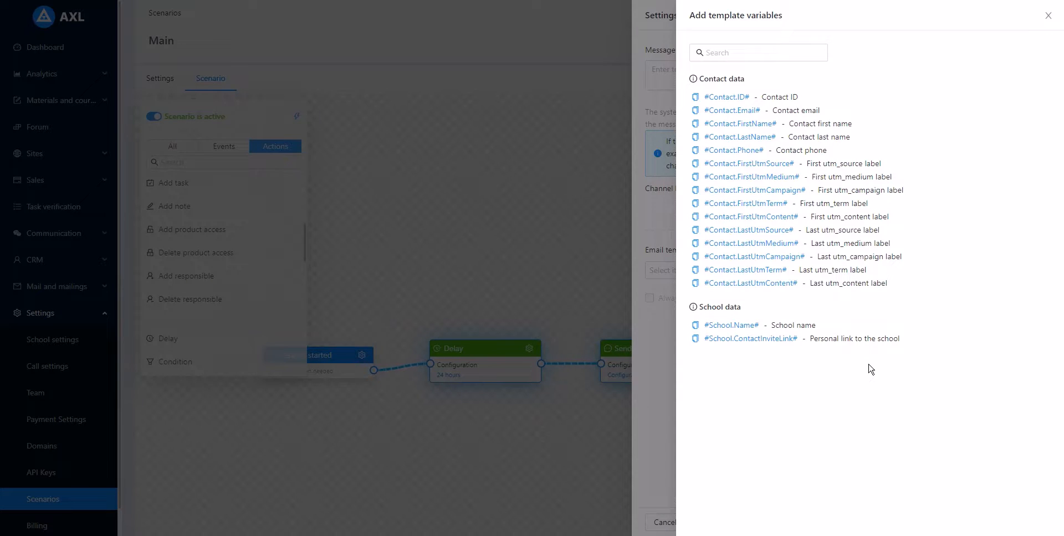
left_click(587, 462)
left_click(586, 464)
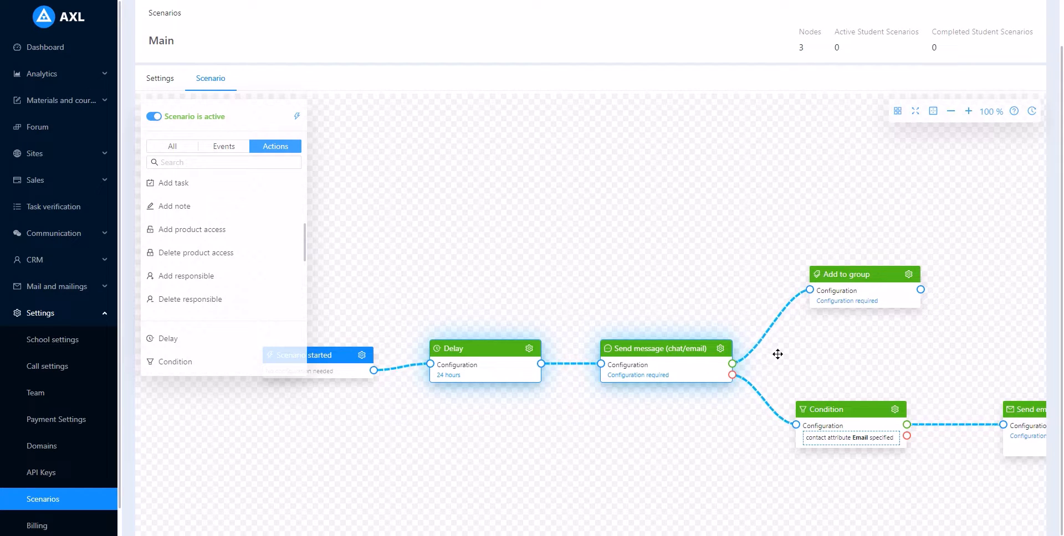
Step: Inspect the filter settings of the Condition node, close them without changes and review the list of actions again
left_click(836, 411)
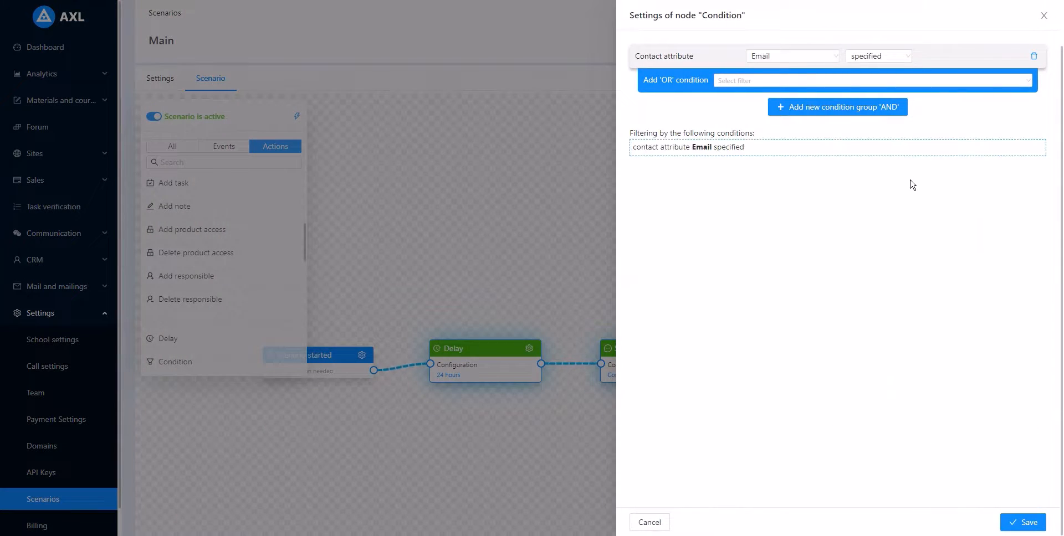
left_click(603, 483)
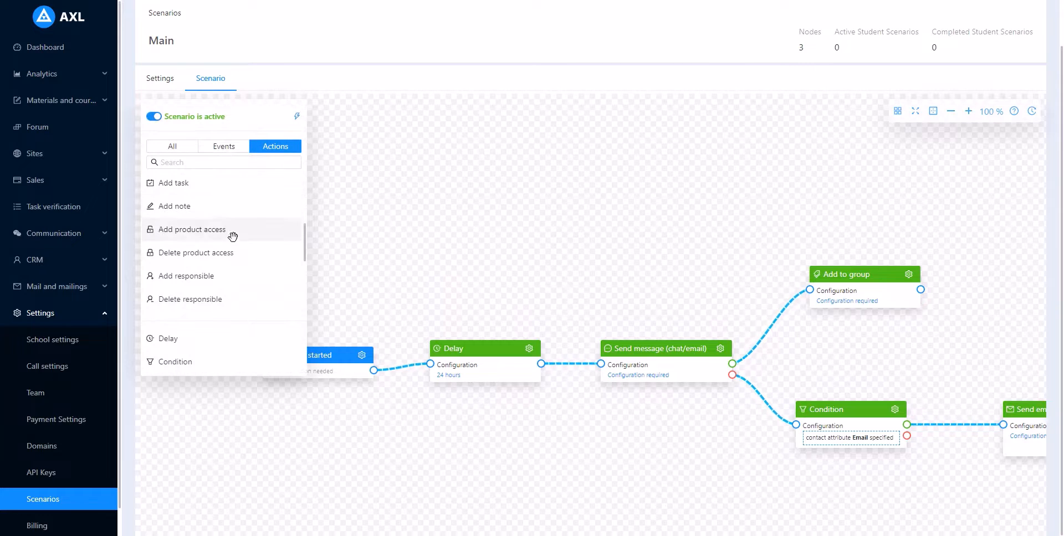
scroll(239, 251, "up", 3)
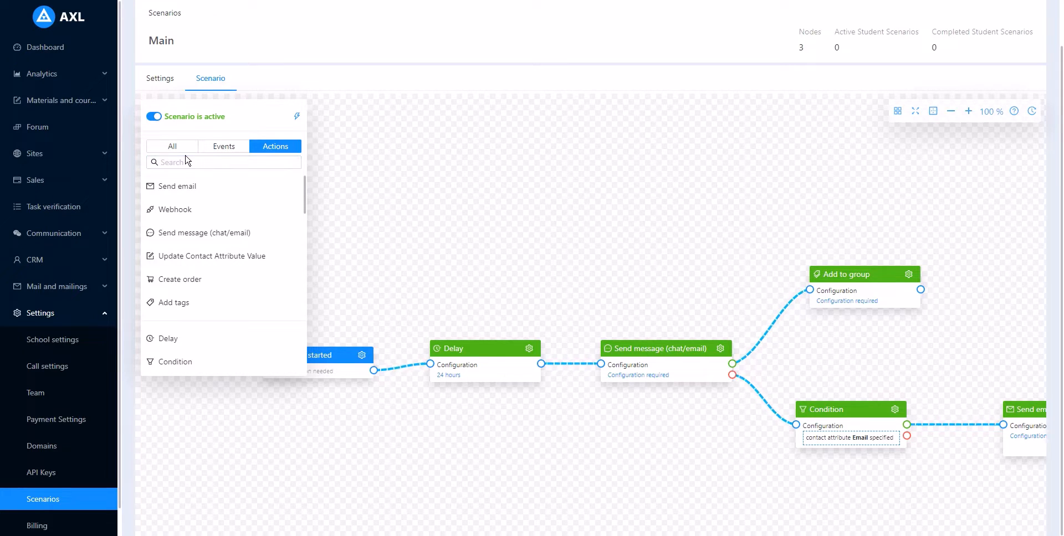
Step: Open the scenario editor of Lesson 1 in the course "Create your own school"
left_click(90, 100)
left_click(76, 138)
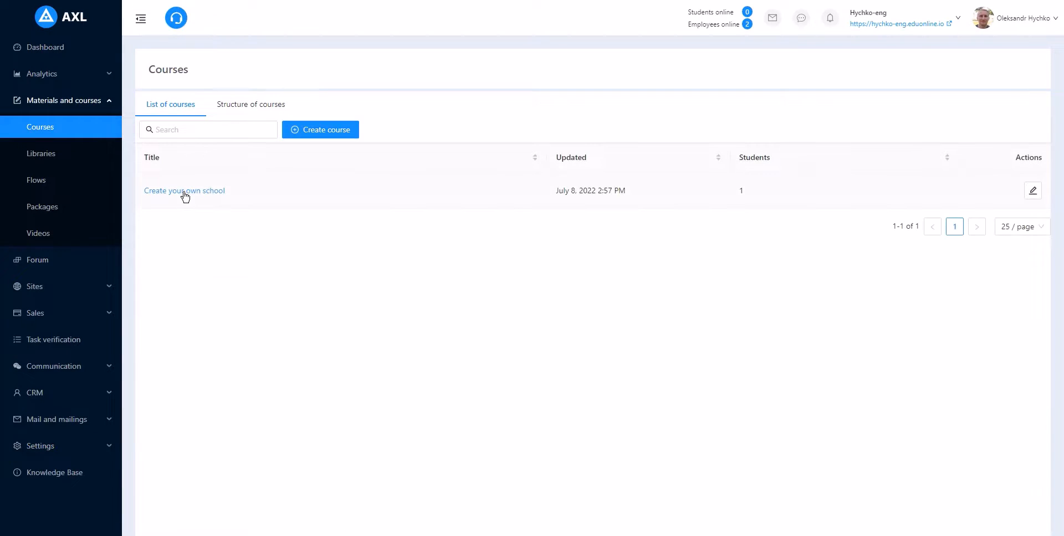
left_click(183, 194)
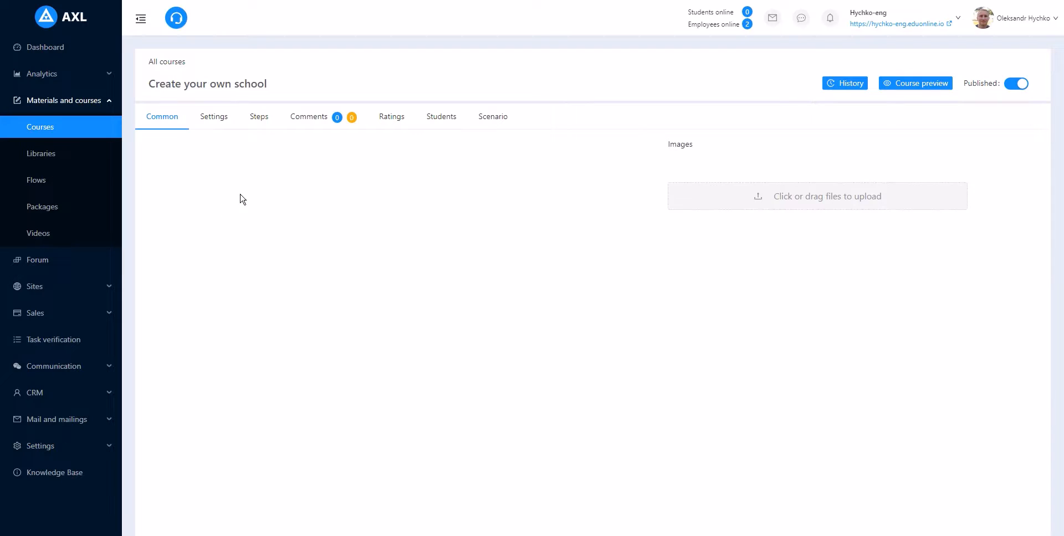
left_click(258, 118)
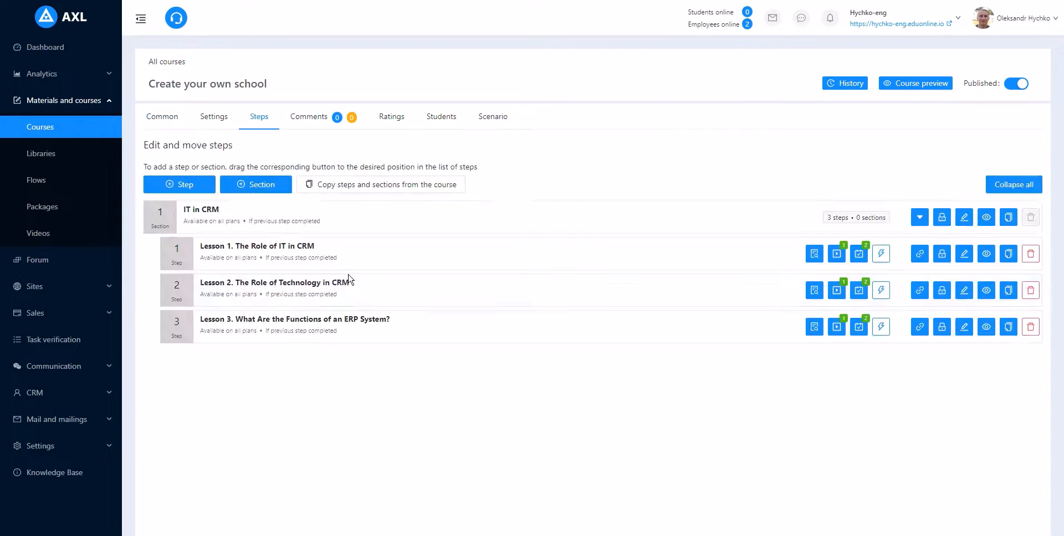
left_click(255, 246)
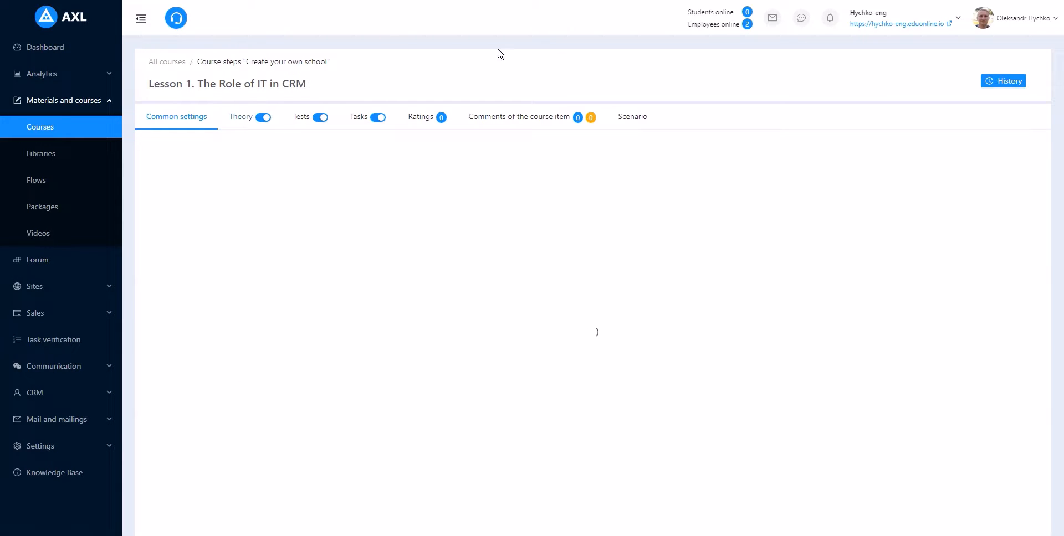
left_click(635, 118)
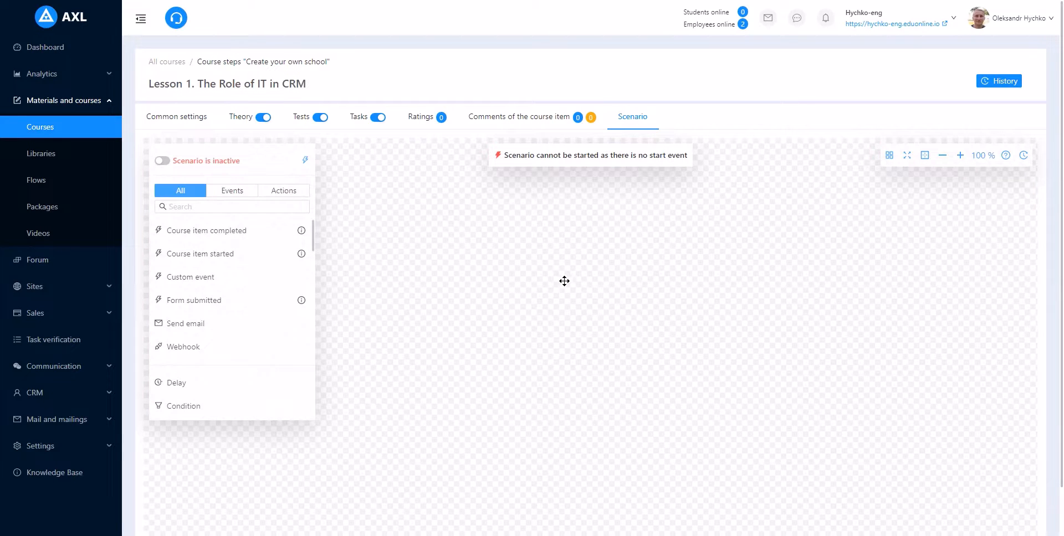
Step: Activate the Lesson 1 scenario, add a "Course item completed" event to its canvas and look through the available actions
left_click(232, 191)
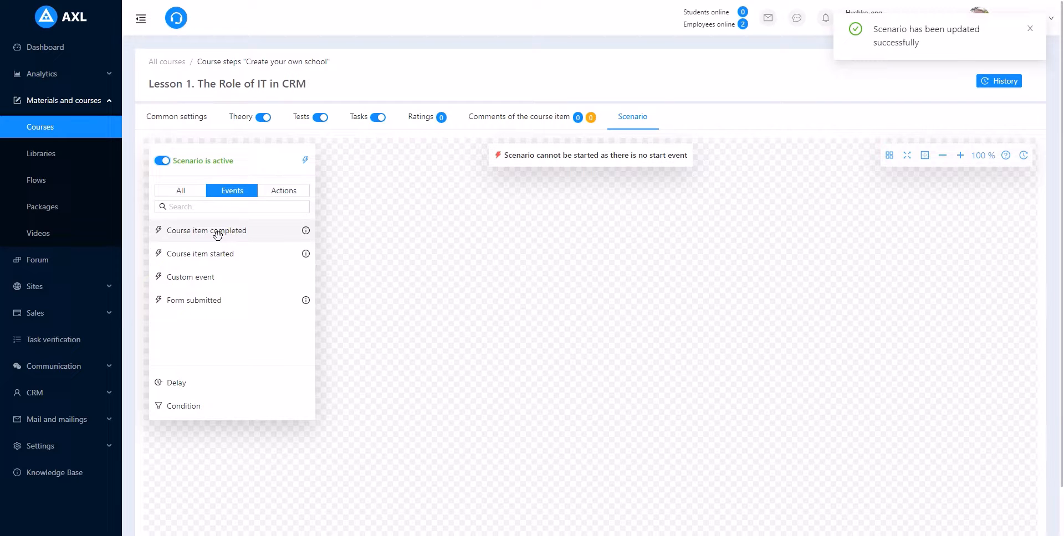
left_click_drag(217, 236, 487, 294)
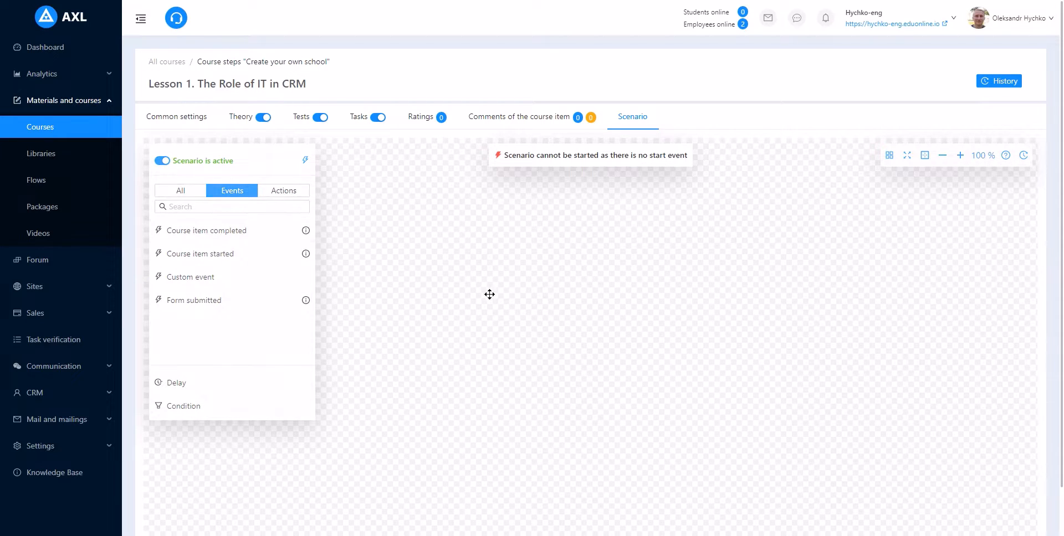
left_click(288, 191)
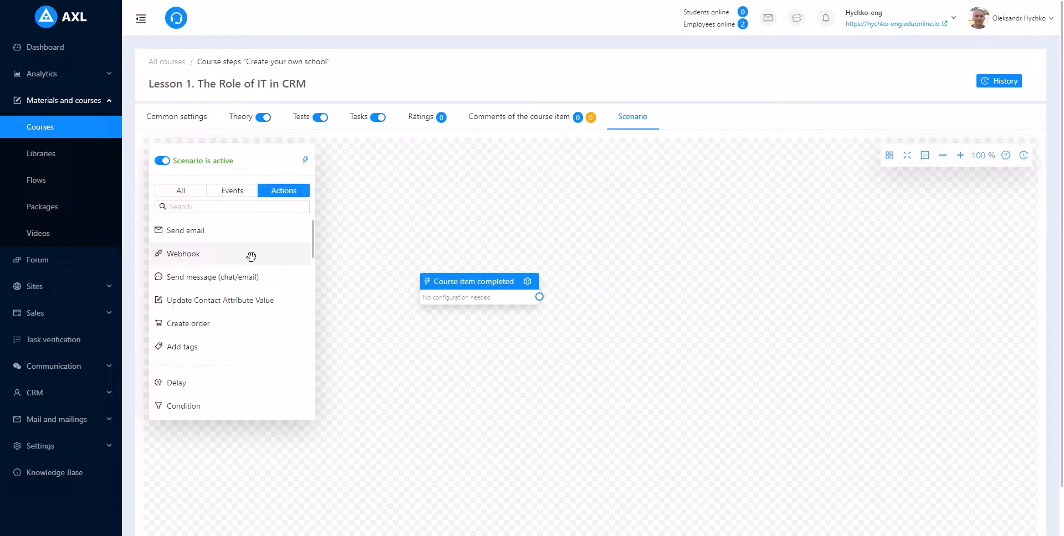
scroll(251, 256, "down", 5)
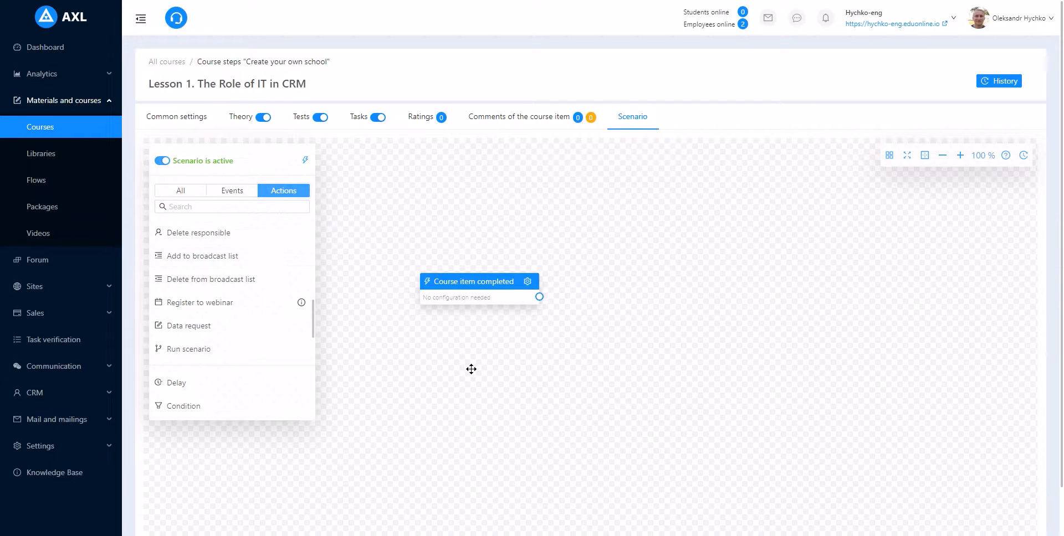
Step: Open the Scenarios page in the school's settings
left_click(63, 447)
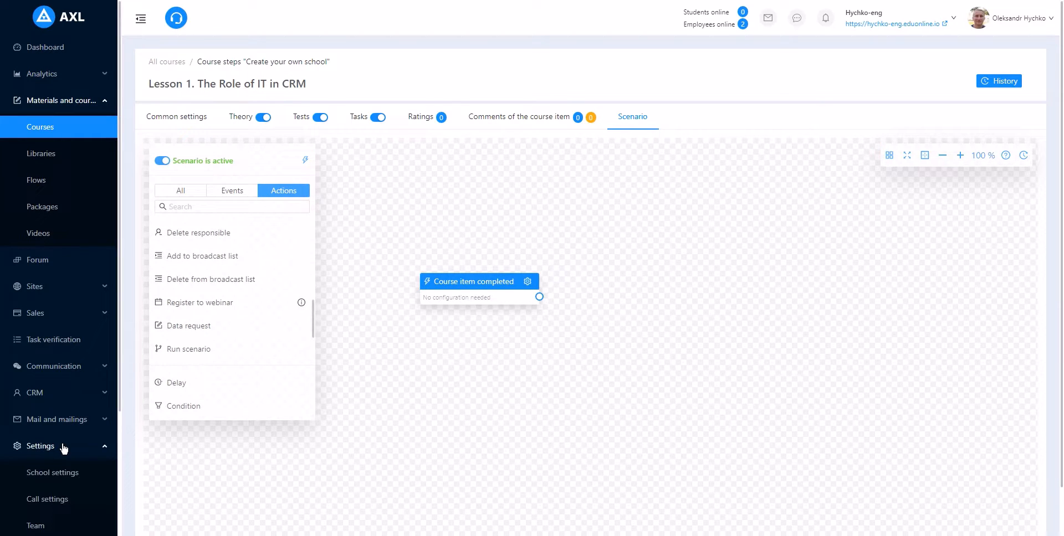
scroll(64, 447, "down", 3)
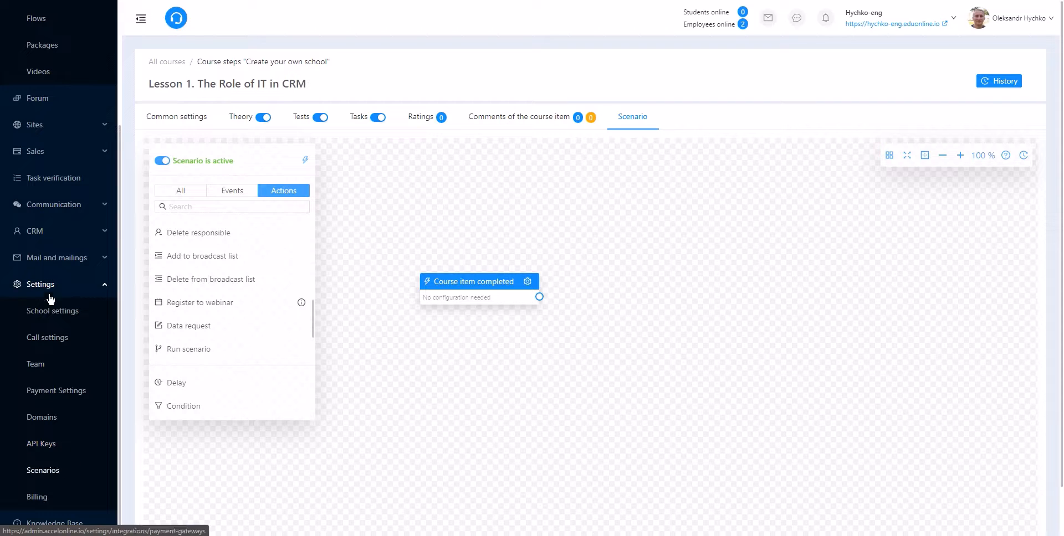
left_click(64, 472)
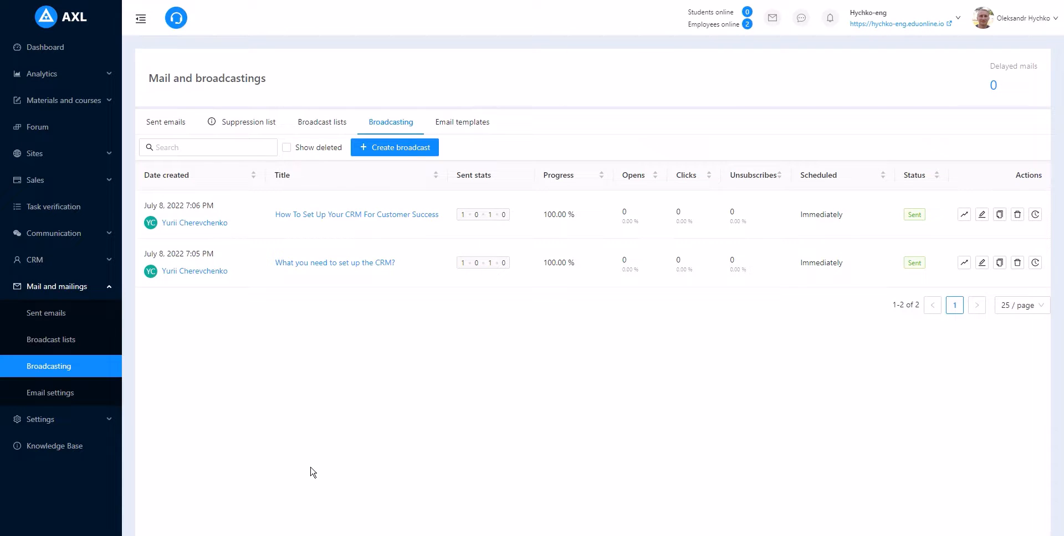
Step: Start a new broadcast, inspect the dynamic filter conditions and manual type for a new broadcast list, and close the list form without creating it
left_click(424, 154)
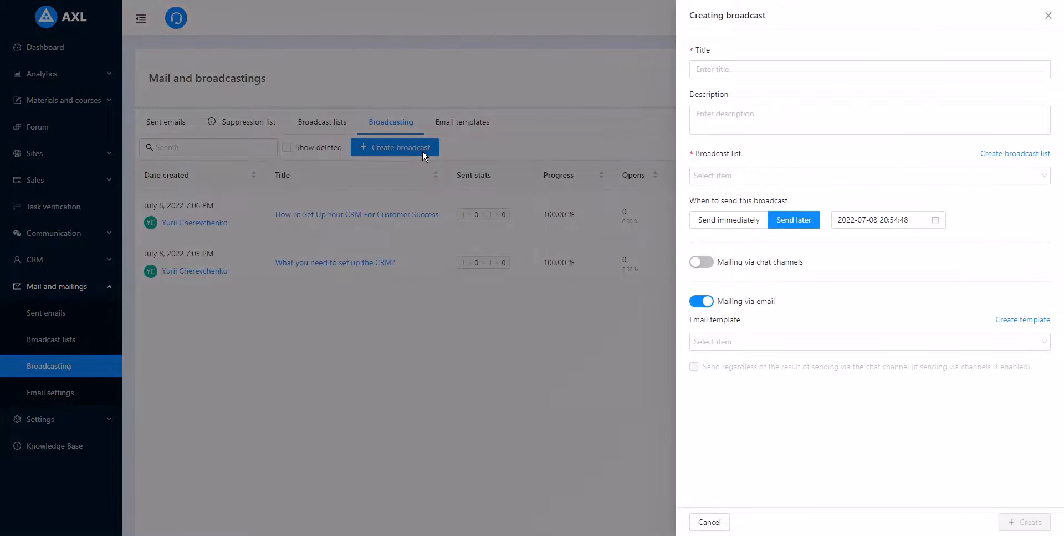
left_click(1005, 155)
left_click(865, 91)
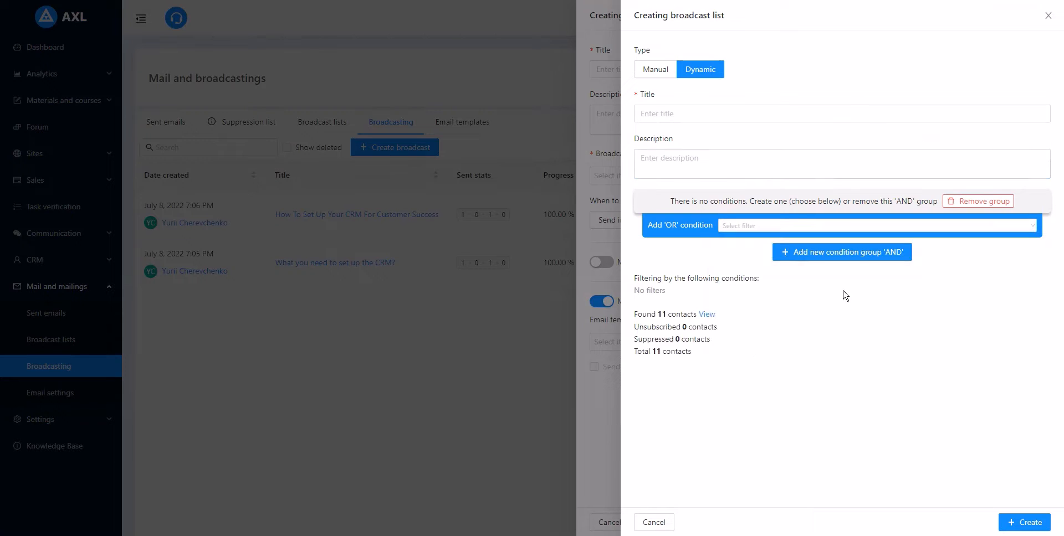
left_click(813, 226)
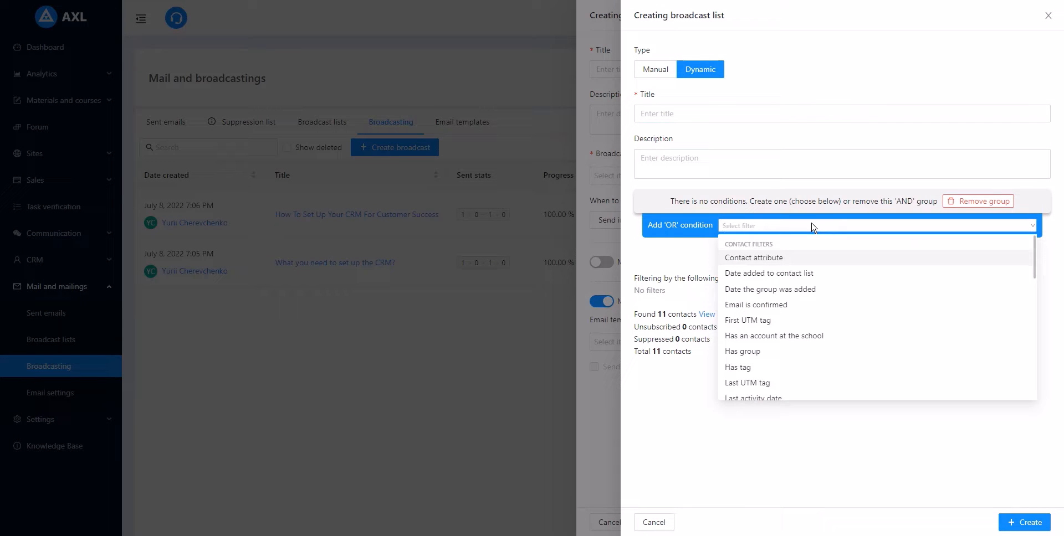
left_click(649, 70)
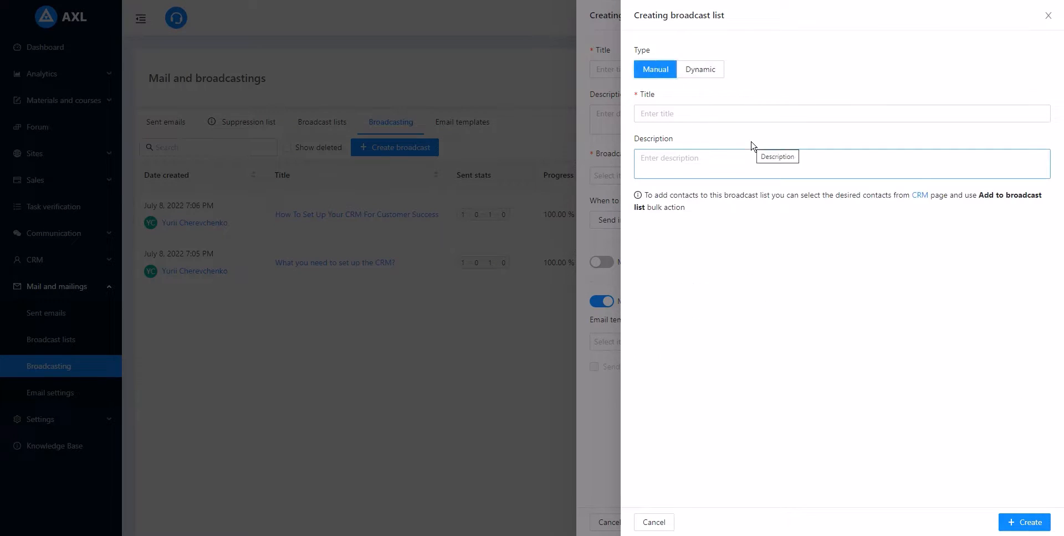
left_click(1046, 17)
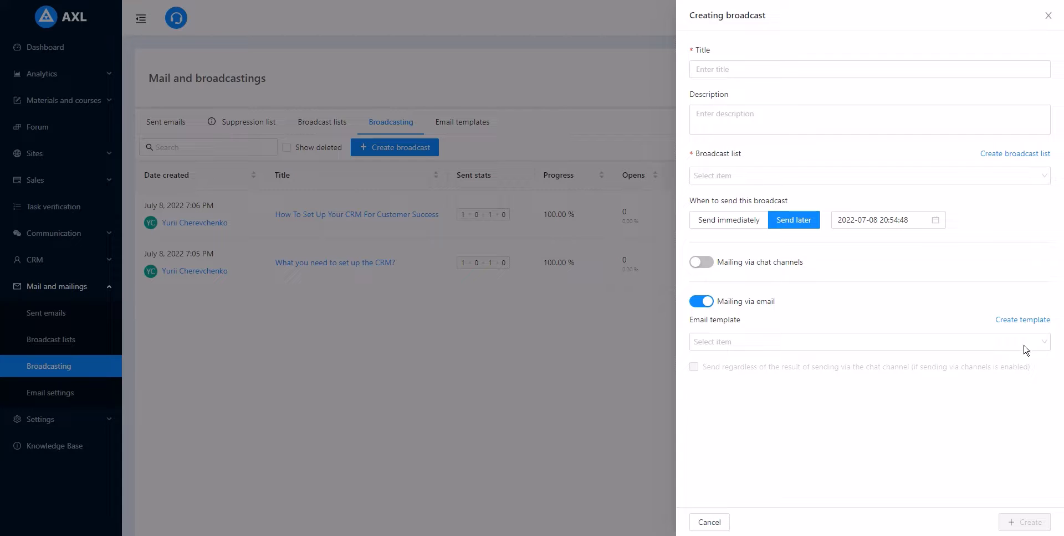
Step: Review the email template form and the immediate and delayed sending options of the new broadcast, closing it without creating anything
left_click(1018, 322)
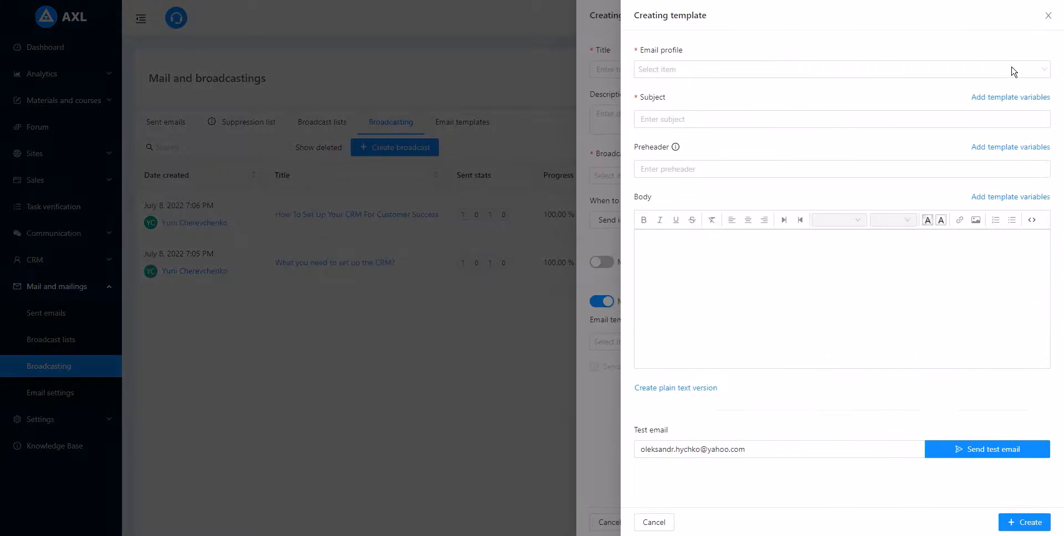
left_click(1048, 17)
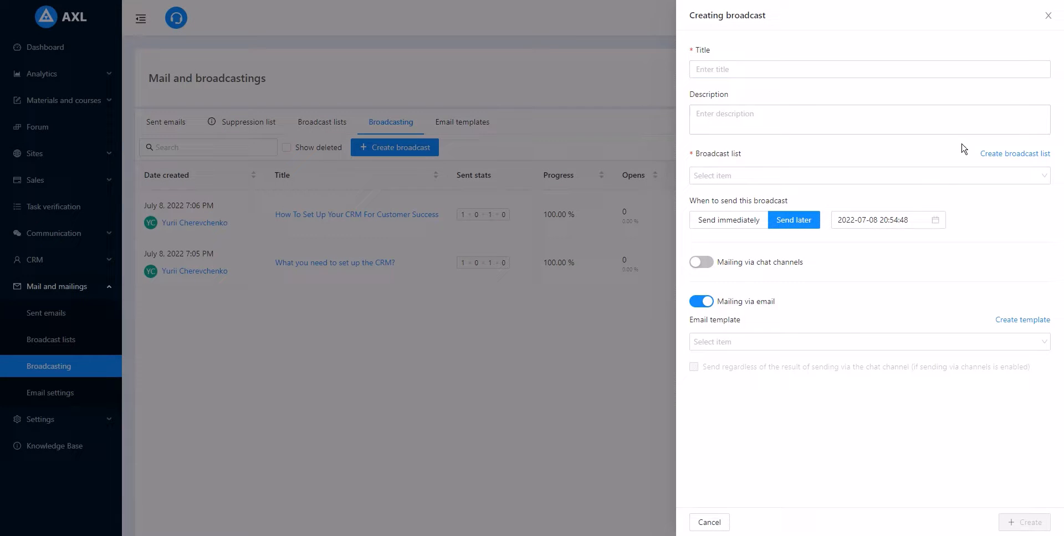
left_click(746, 223)
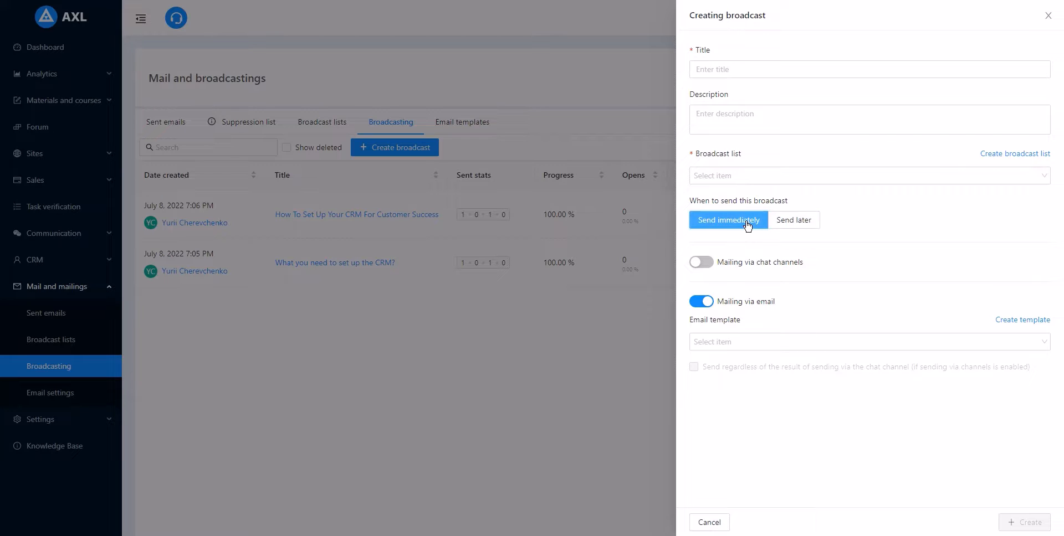
left_click(785, 222)
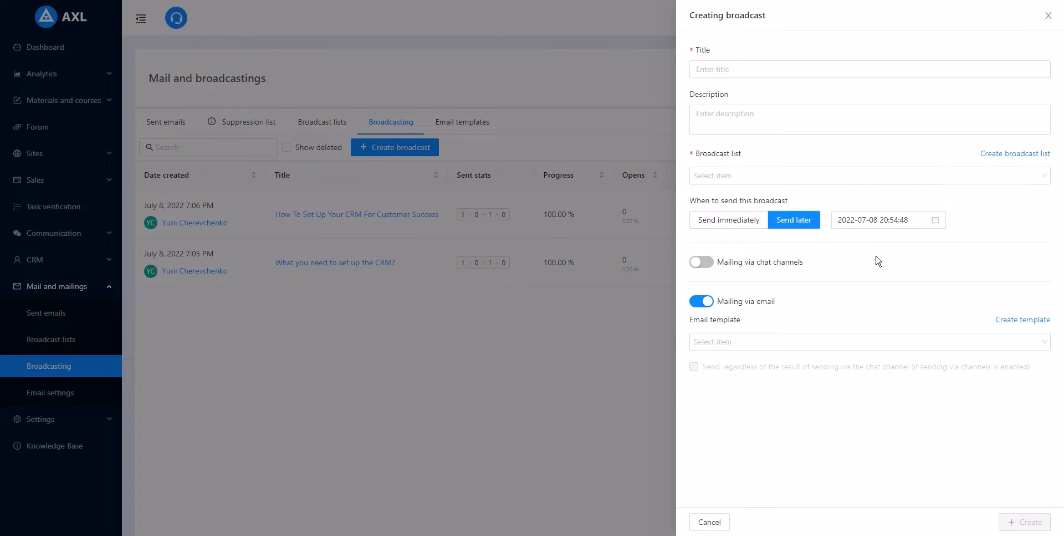
left_click(1051, 17)
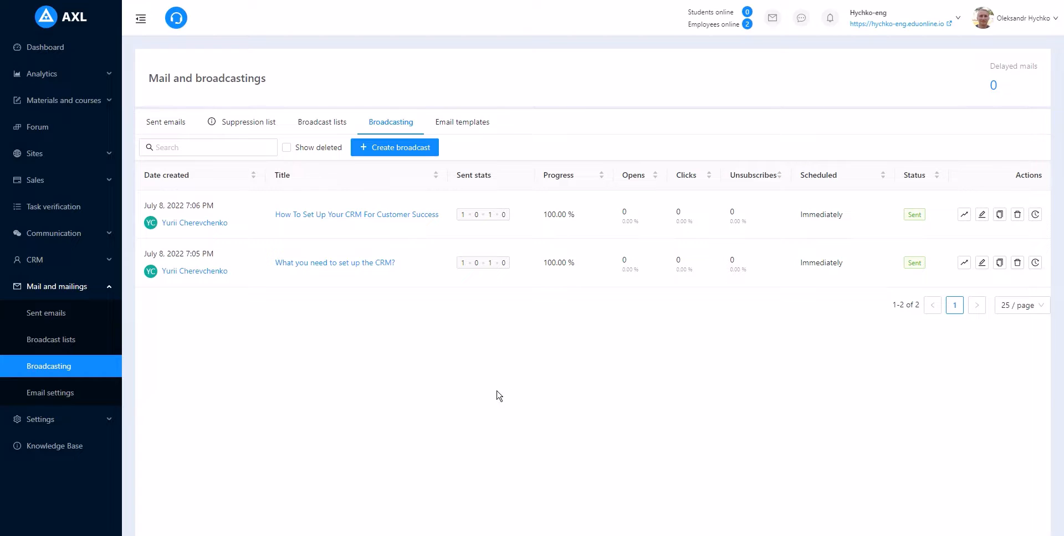
Step: Create an incoming mail address with the prefix "support" on the school's own domain and assign the account owner as its team member
left_click(95, 393)
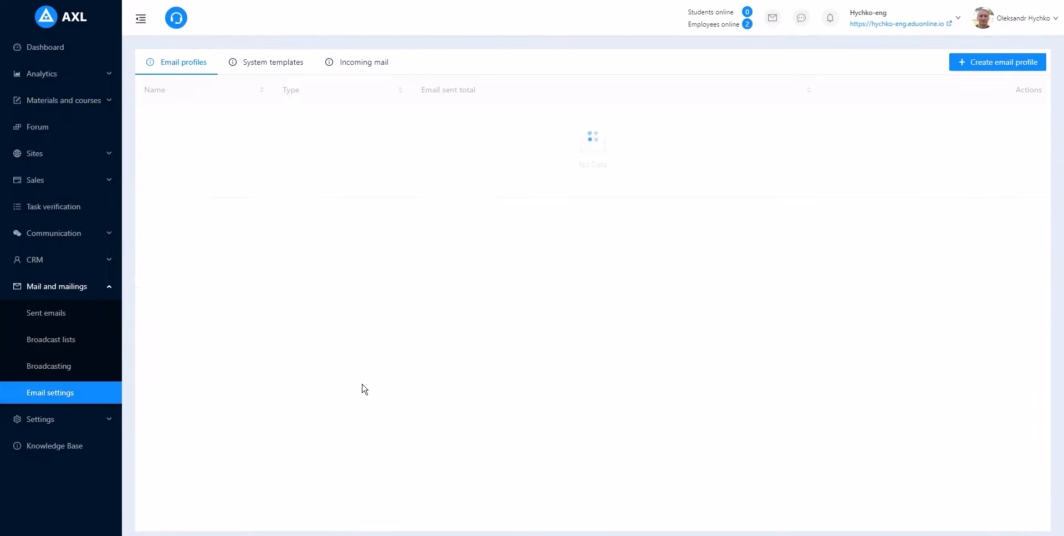
left_click(384, 64)
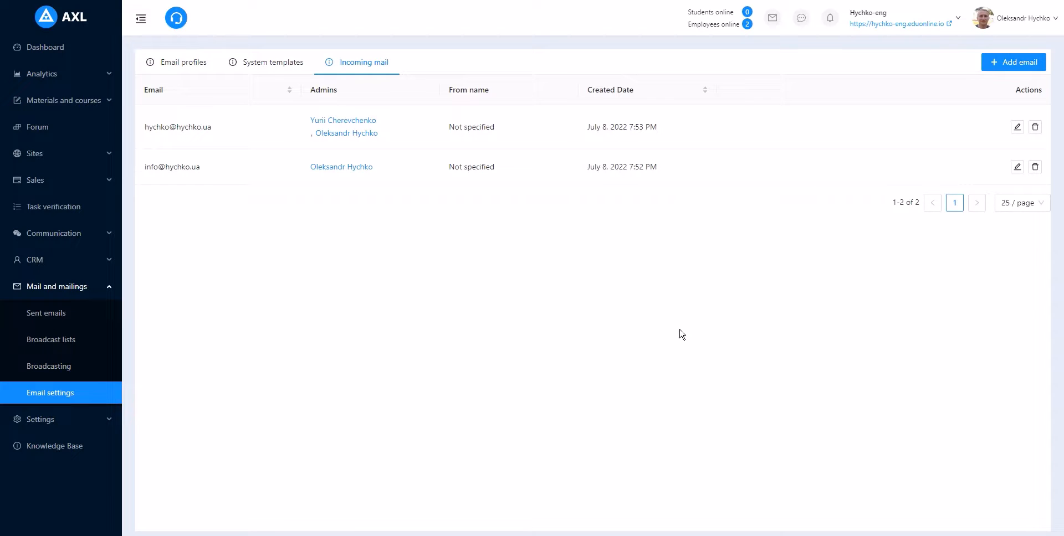
left_click(1034, 62)
left_click(976, 73)
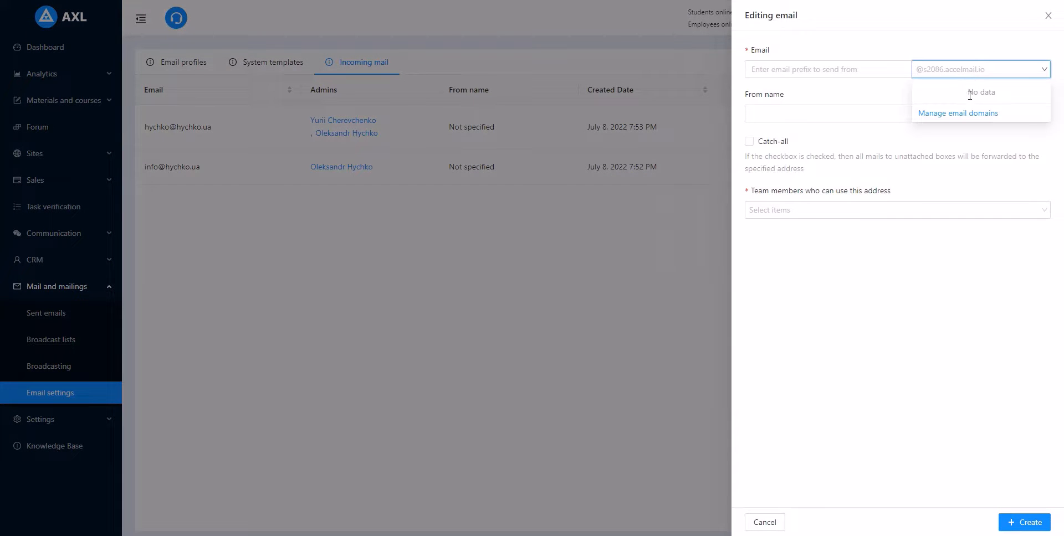
left_click(968, 95)
left_click(851, 71)
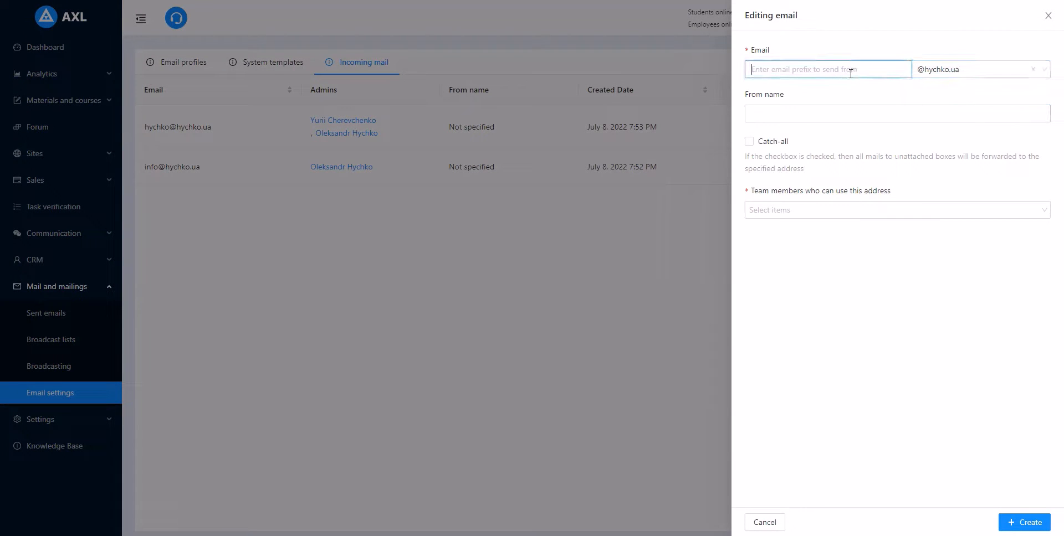
type("support")
left_click(821, 216)
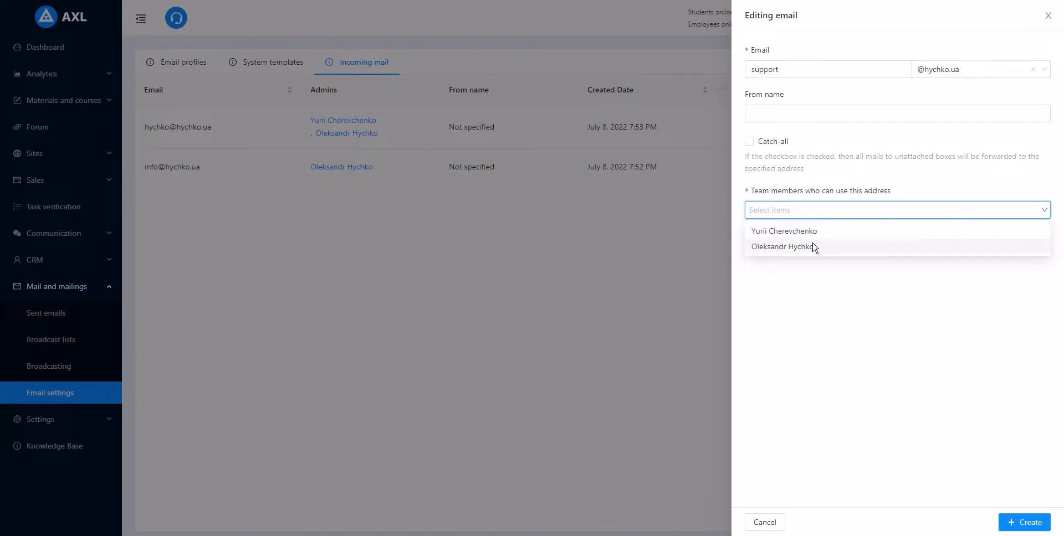
left_click(815, 246)
left_click(1030, 523)
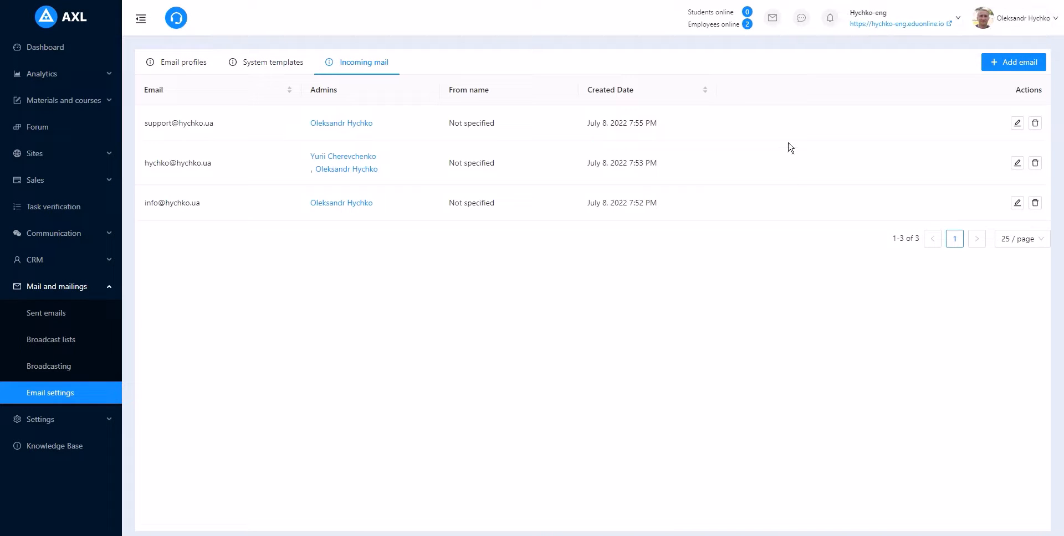
Step: Open the mail inbox, start a new message addressed to one of the contacts, and close it without sending
left_click(775, 28)
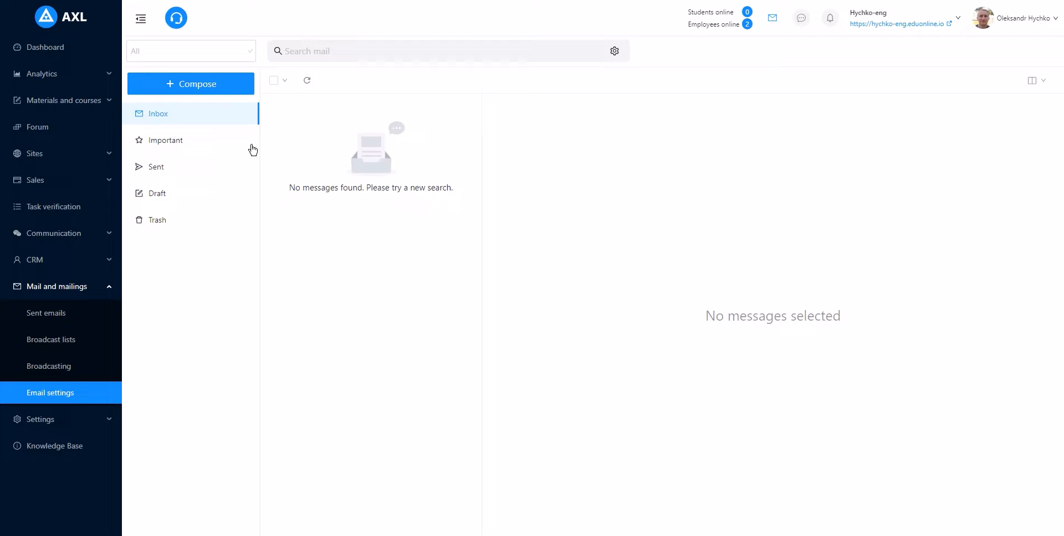
left_click(226, 84)
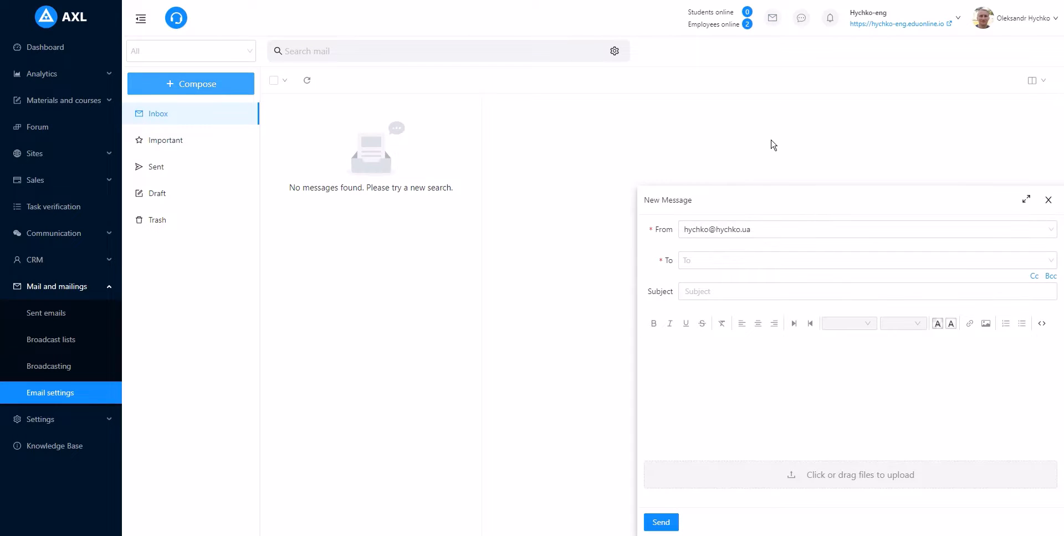
left_click(774, 267)
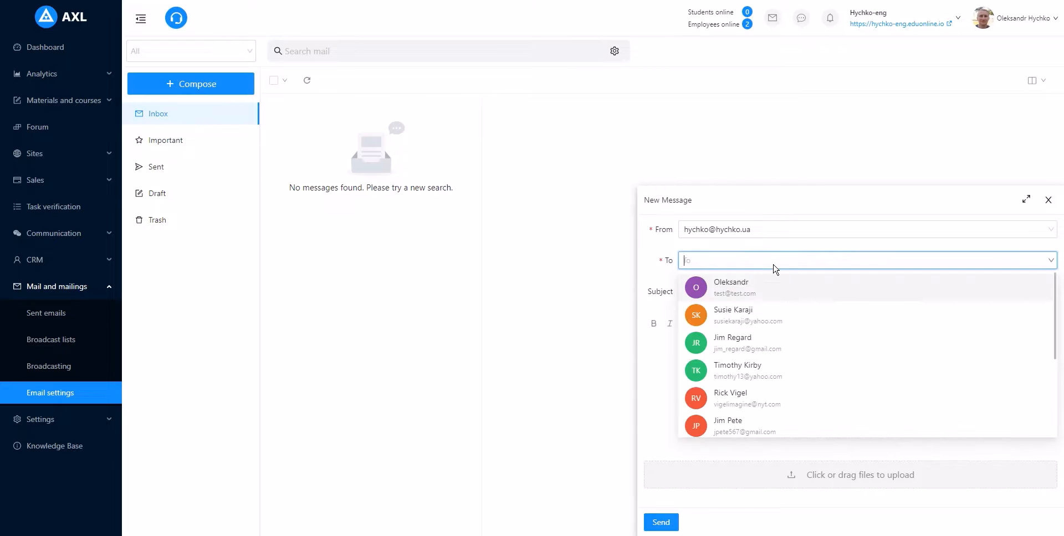
left_click(772, 348)
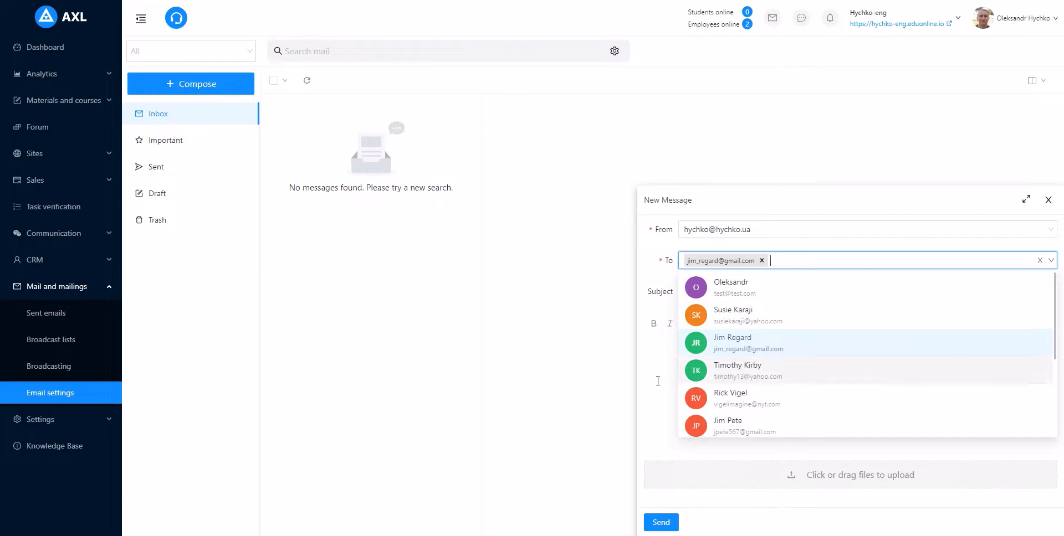
left_click(623, 382)
left_click(1047, 200)
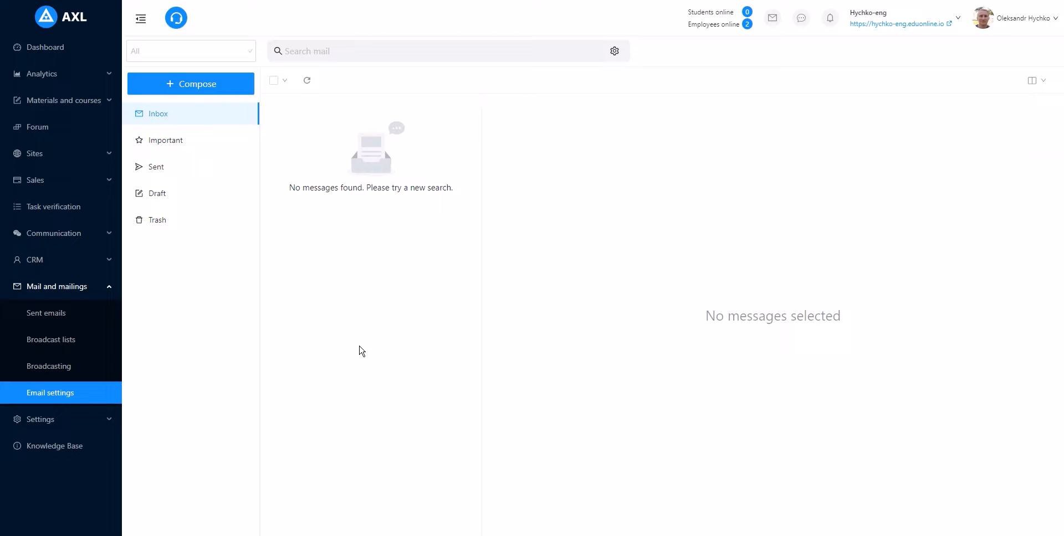
Step: Review the chat channels, and create a chat bot titled "main bot" of type Simple
left_click(89, 236)
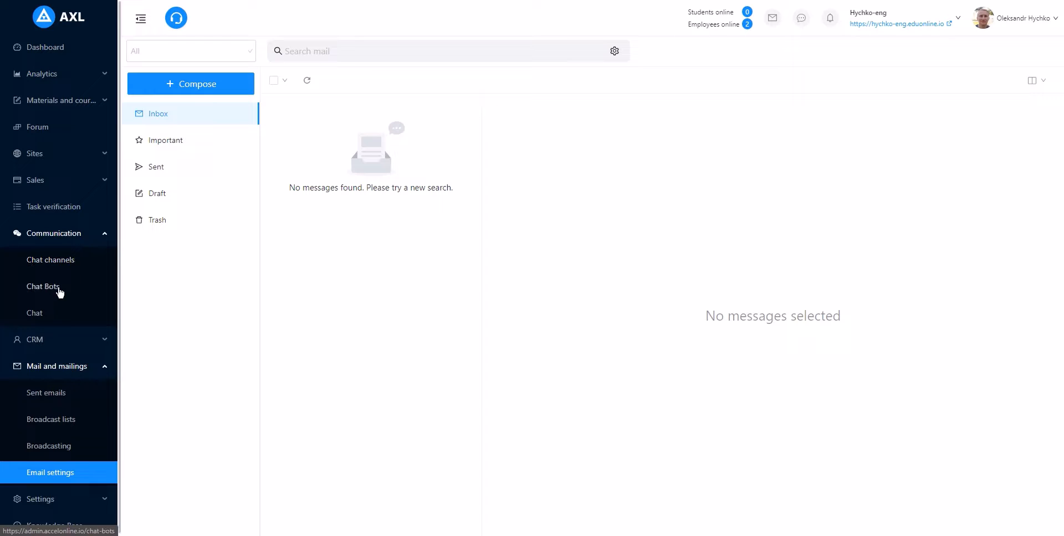
left_click(62, 267)
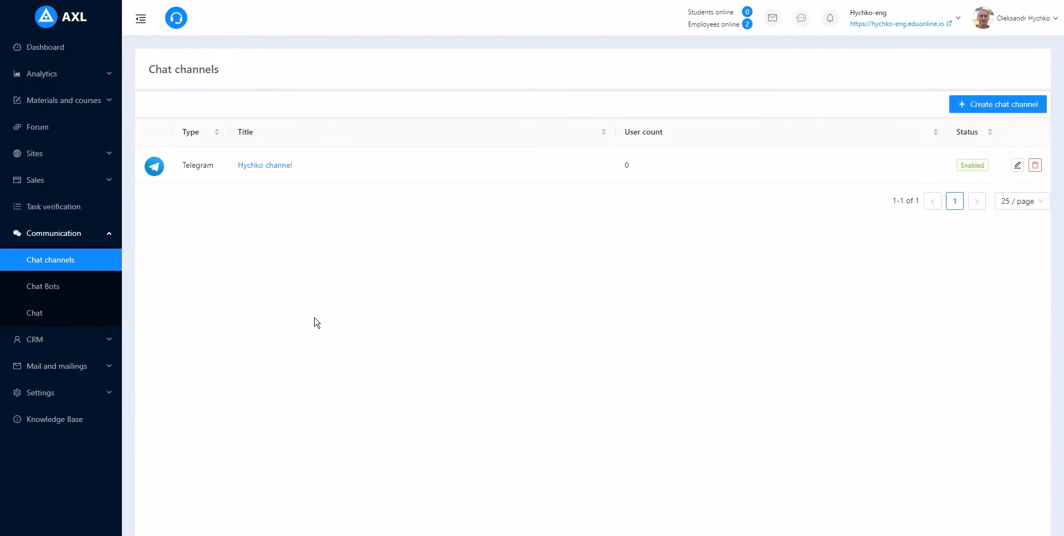
left_click(91, 293)
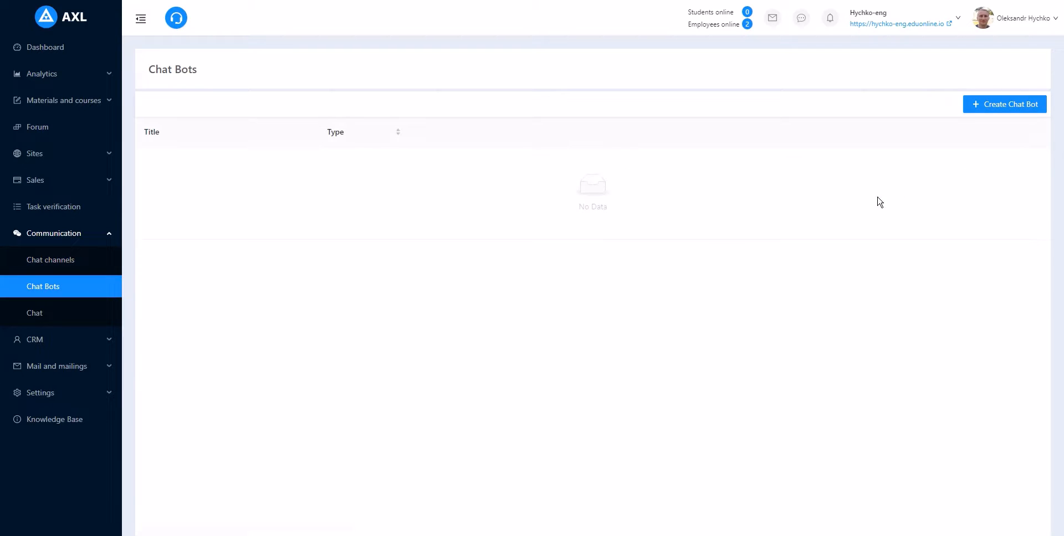
left_click(1031, 108)
left_click(912, 71)
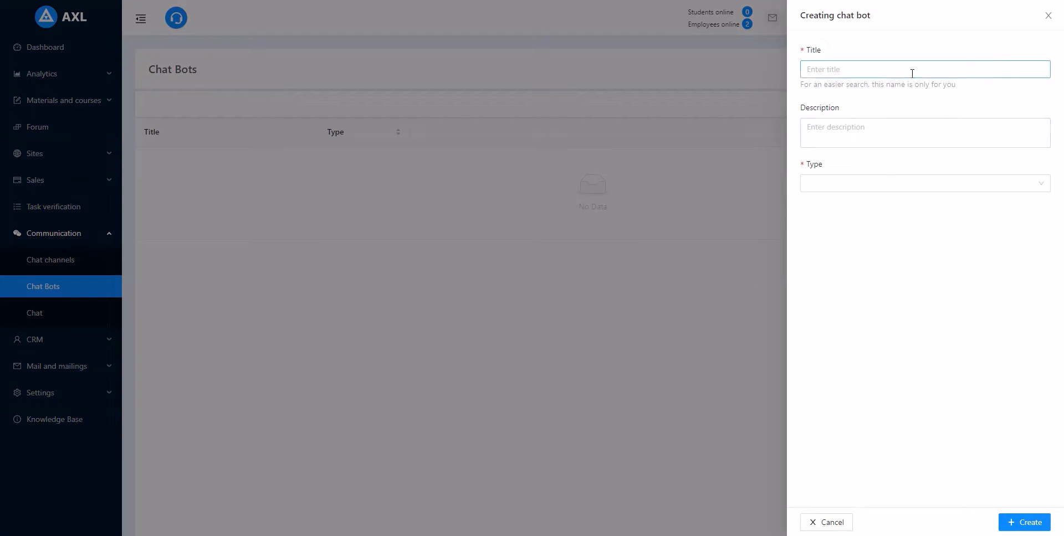
type("main bot")
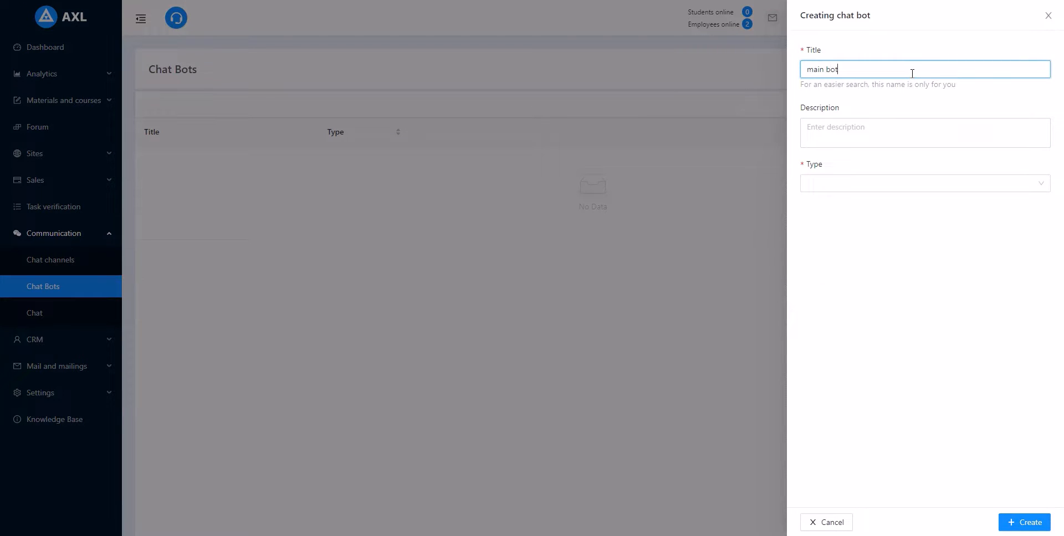
left_click(946, 185)
left_click(857, 205)
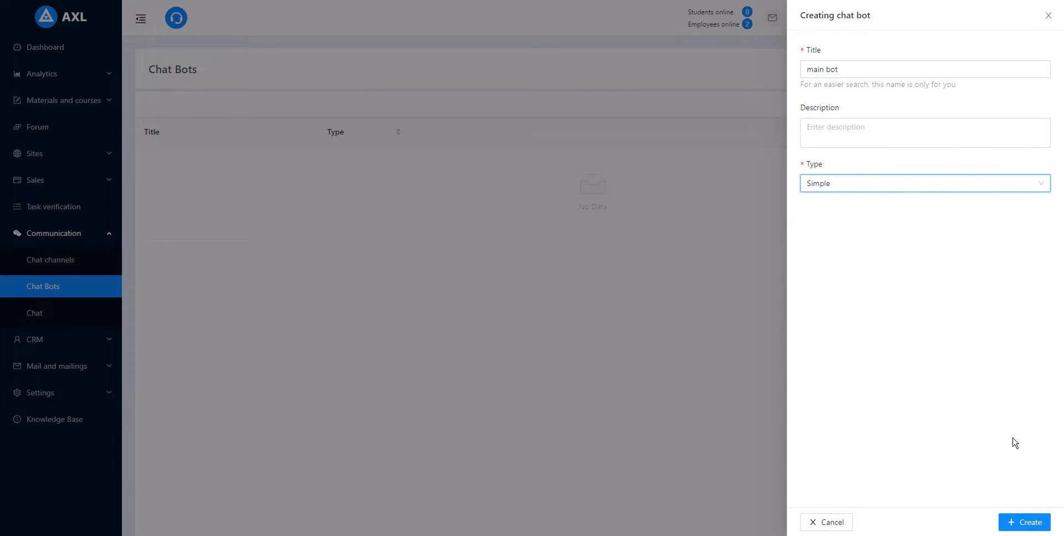
left_click(1028, 523)
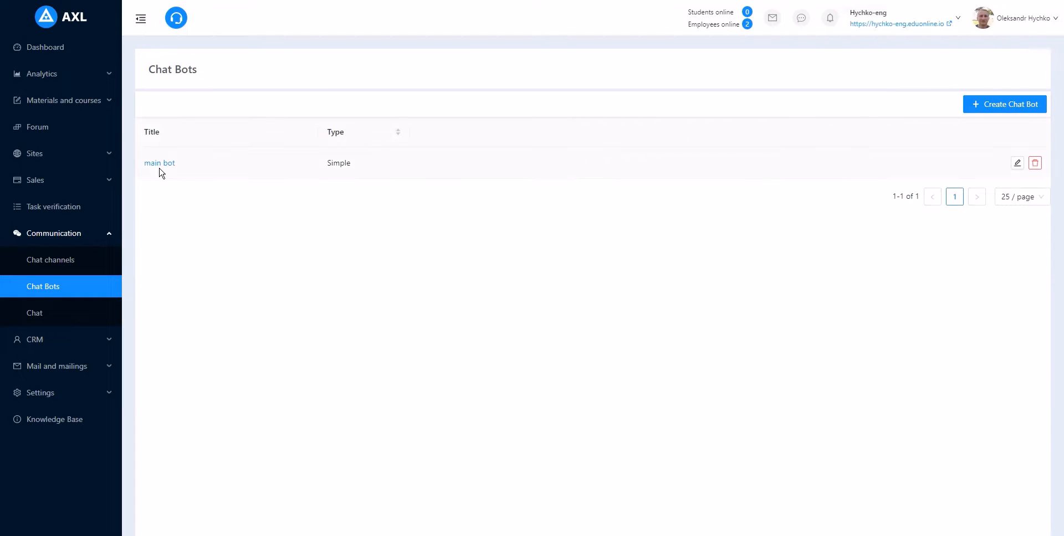
Step: Open the scenario of the chat bot "main bot" and activate it
left_click(159, 163)
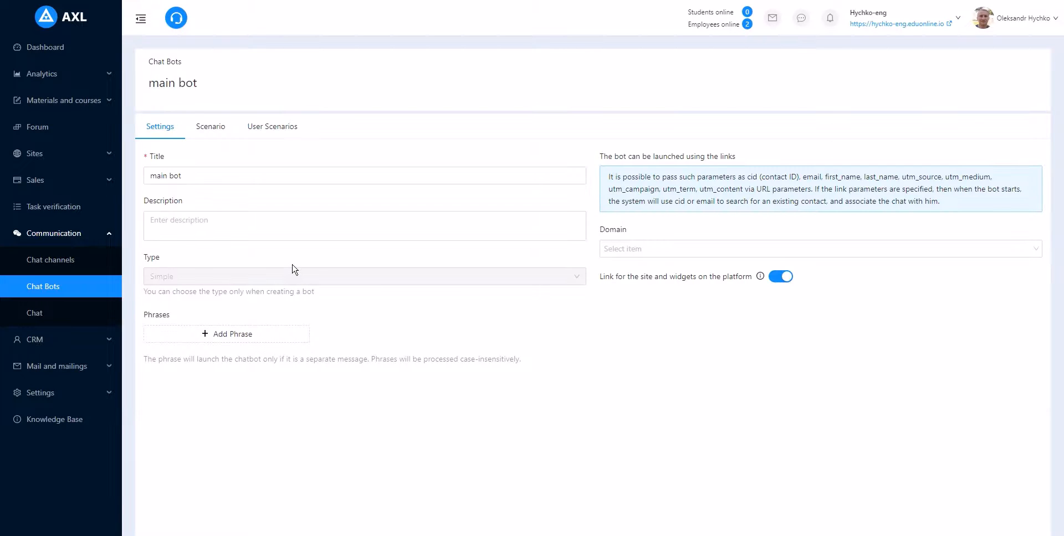
left_click(219, 128)
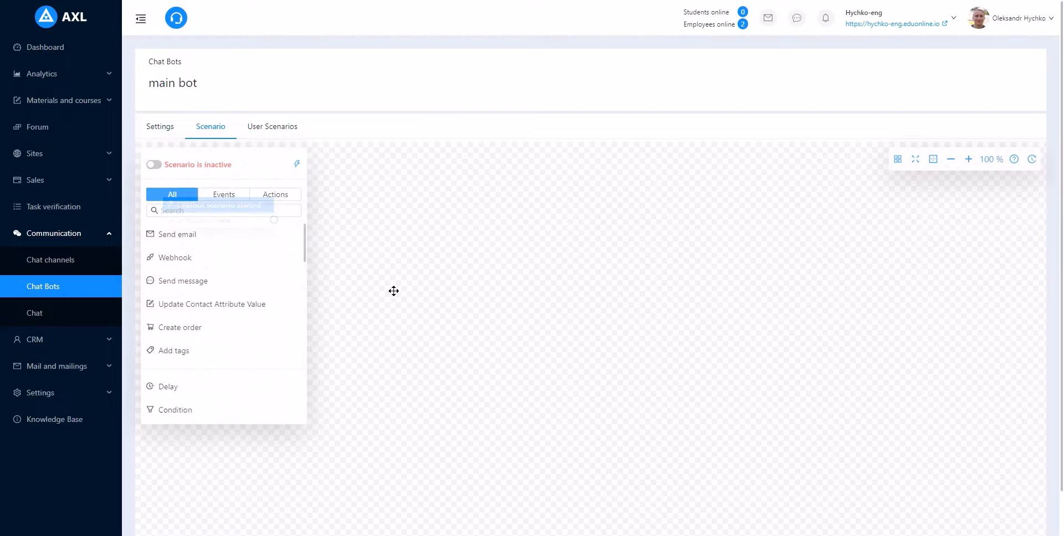
left_click_drag(391, 289, 518, 370)
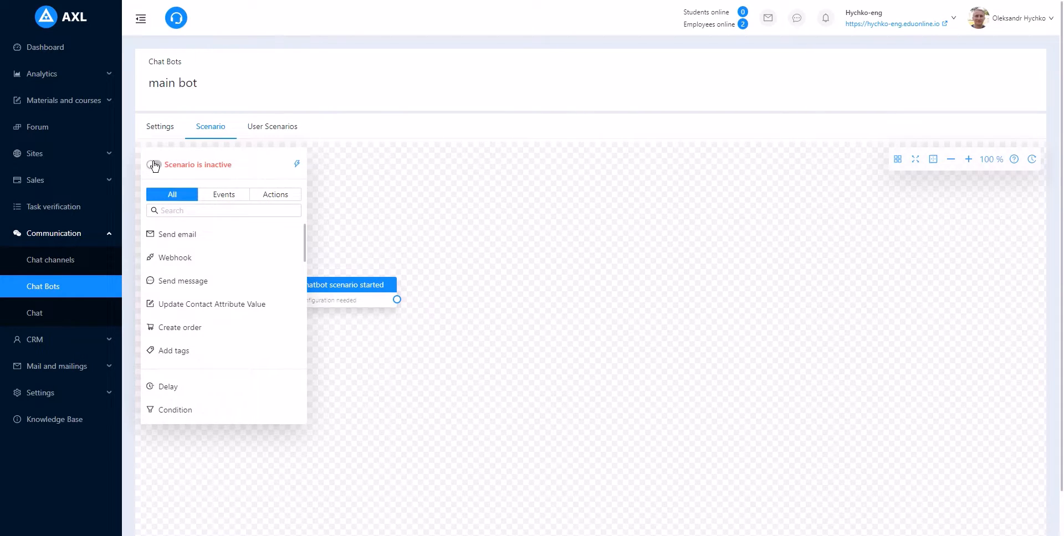
left_click_drag(430, 204, 530, 228)
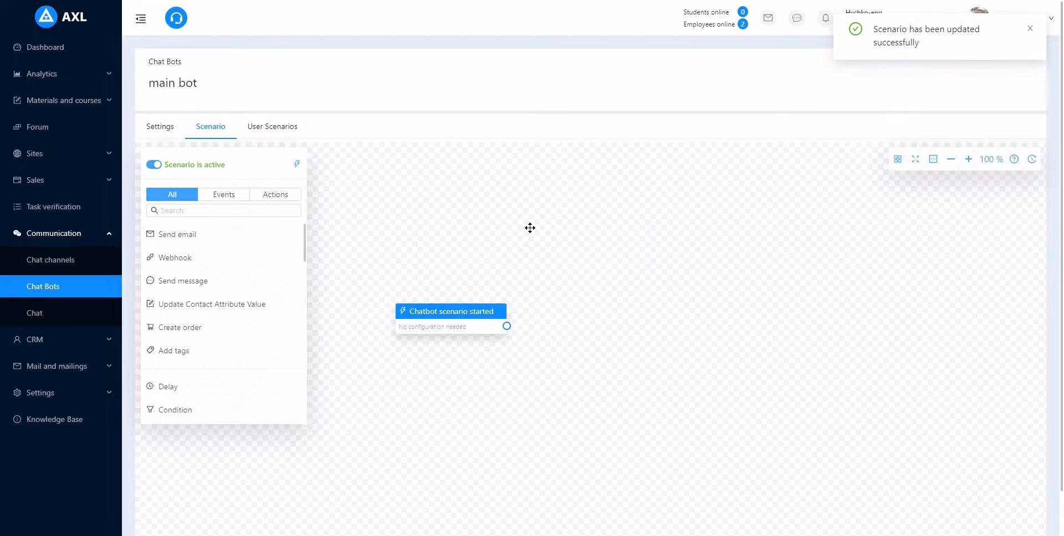
Step: Filter the chat bot scenario's element list to actions and look through the available ones
left_click(276, 195)
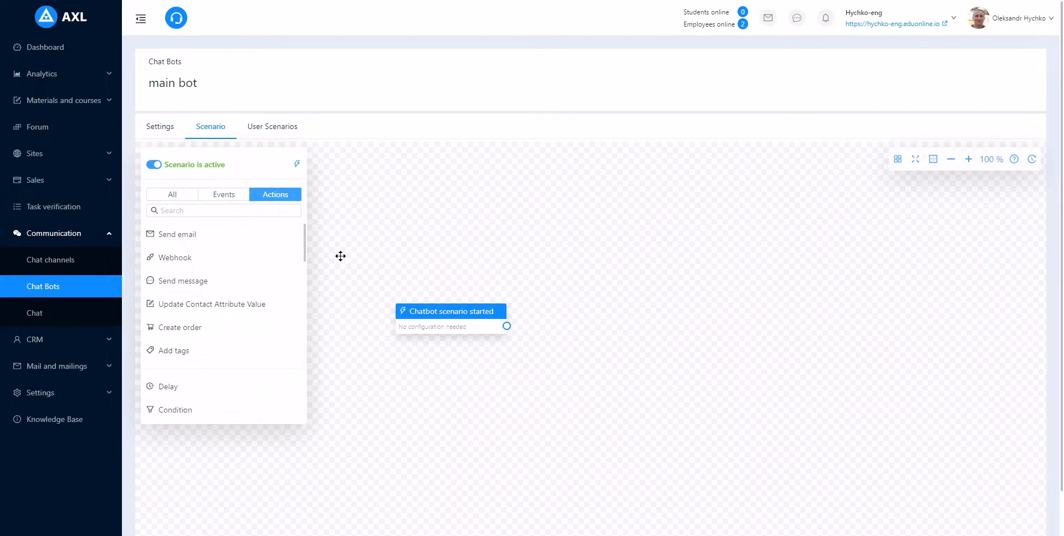
scroll(209, 263, "down", 3)
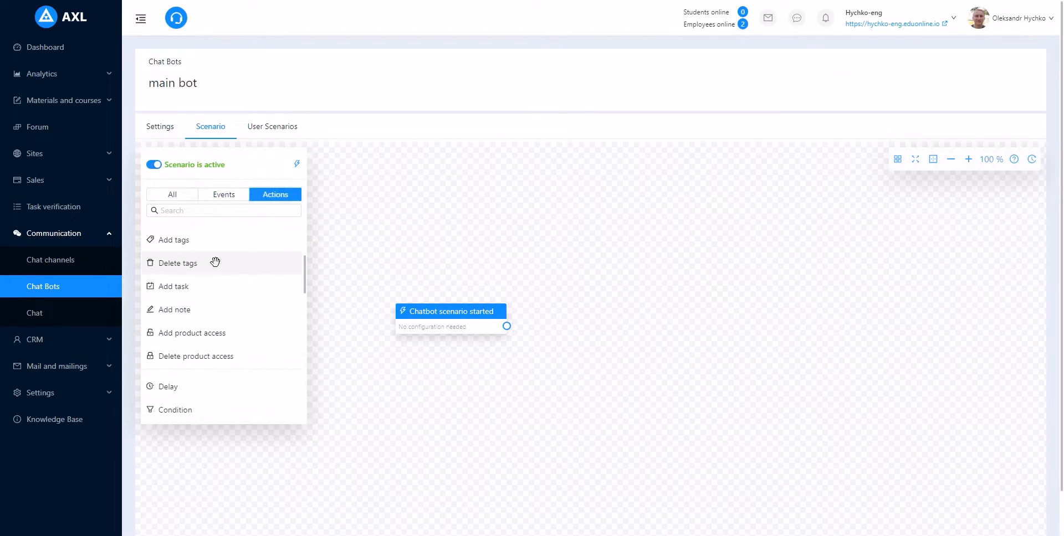
scroll(216, 266, "down", 1)
scroll(221, 271, "down", 2)
scroll(227, 274, "down", 2)
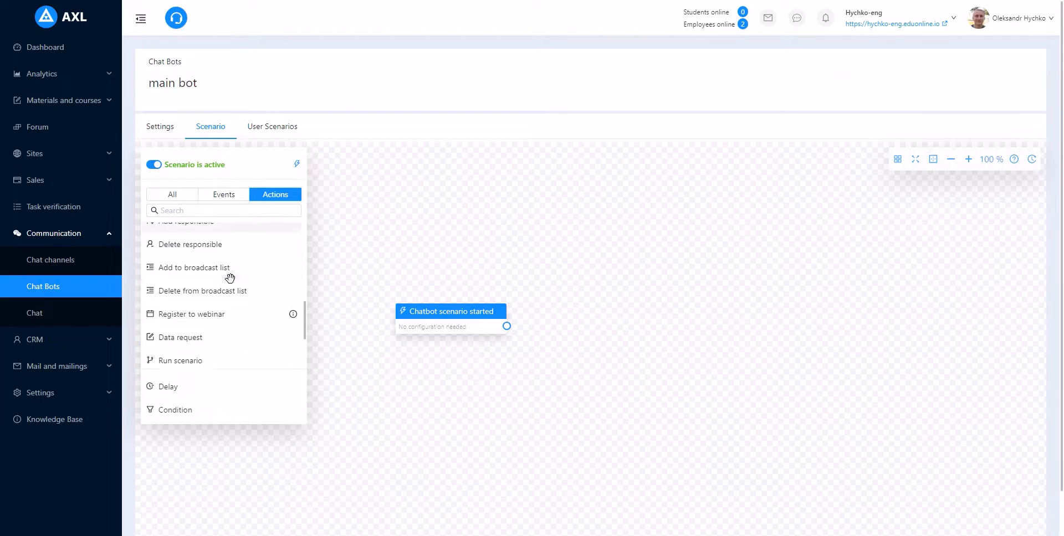
Step: Return to the beginning of the action list and open the settings of the chat bot "main bot"
scroll(230, 283, "up", 8)
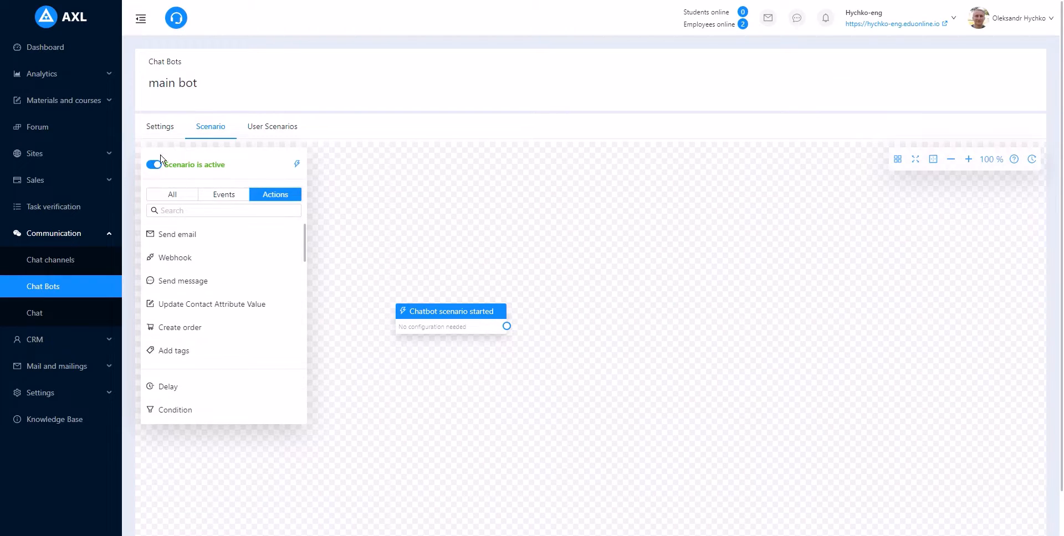
left_click(159, 128)
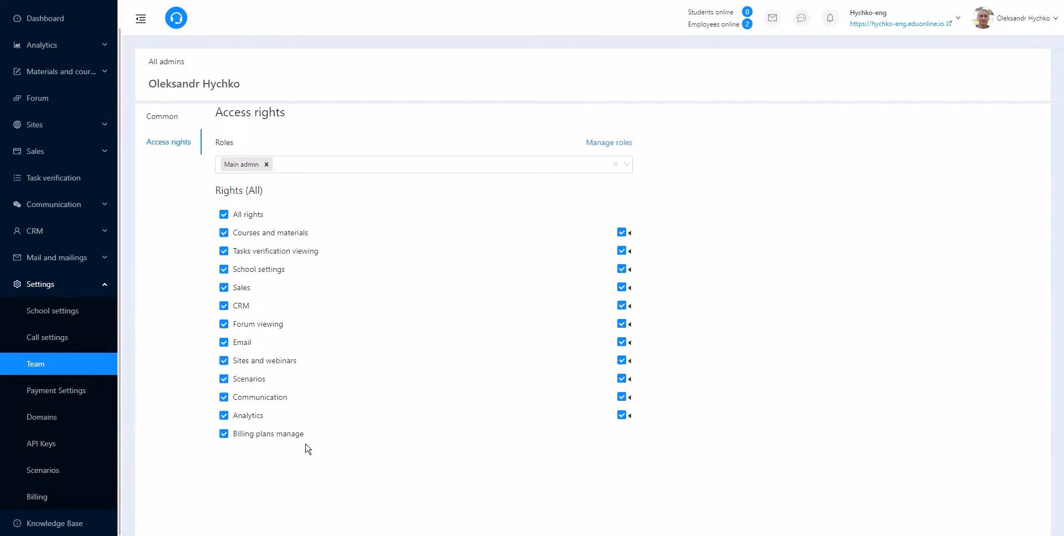
Step: Expand the admin's Courses and materials access rights, including Course and Library, and review the individual permissions
left_click(629, 233)
left_click(627, 269)
left_click(629, 271)
left_click(628, 272)
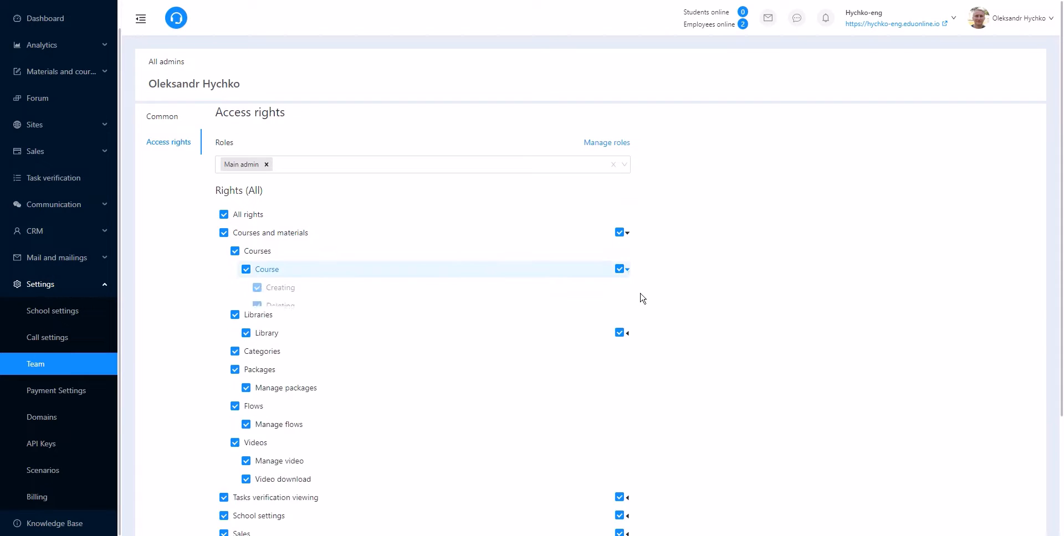
scroll(665, 357, "down", 8)
left_click(627, 179)
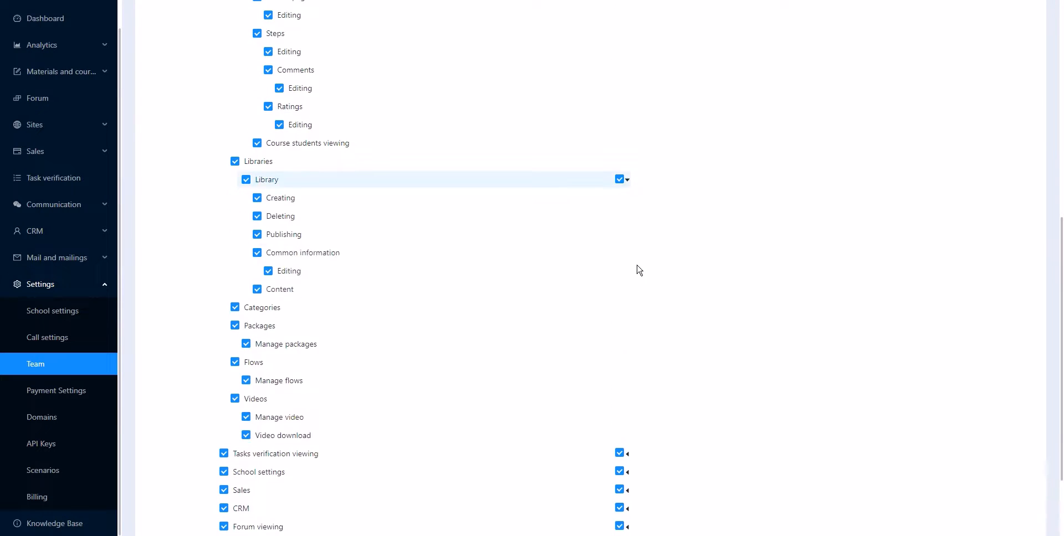
scroll(648, 333, "down", 2)
scroll(646, 355, "up", 10)
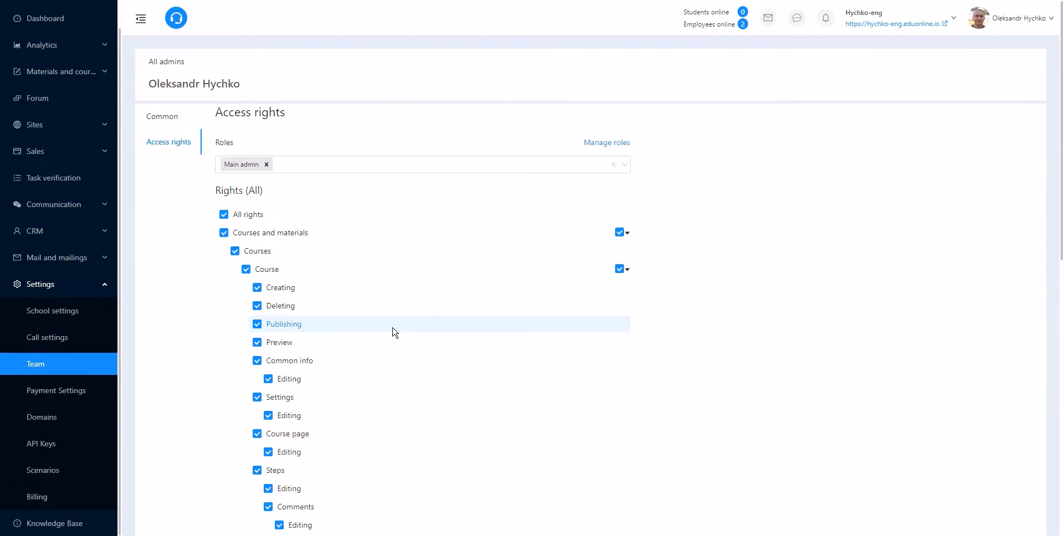
Step: Expand the admin's CRM, Contact list and Forum viewing access rights to see the permissions they contain
scroll(476, 333, "down", 10)
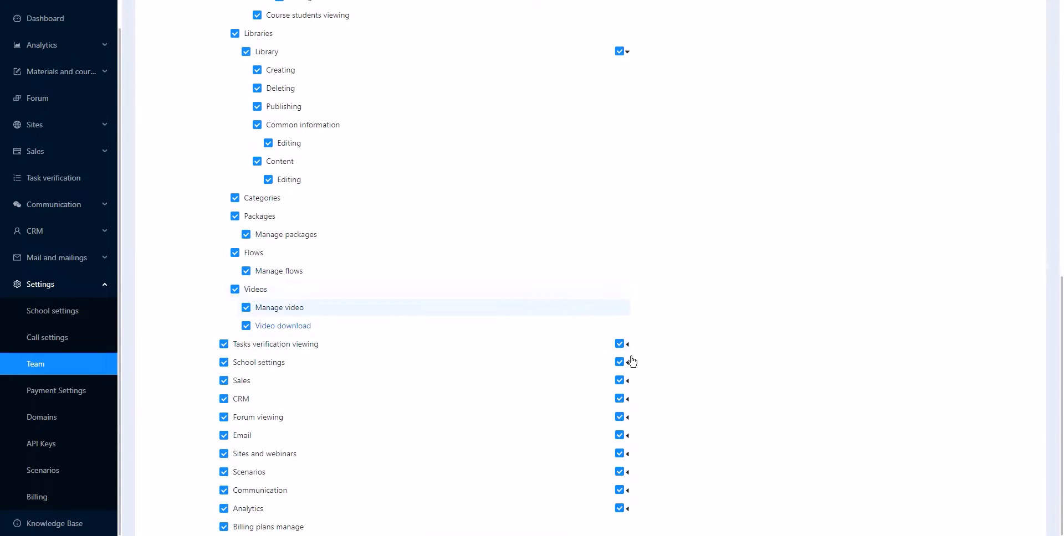
left_click(627, 399)
scroll(696, 411, "down", 1)
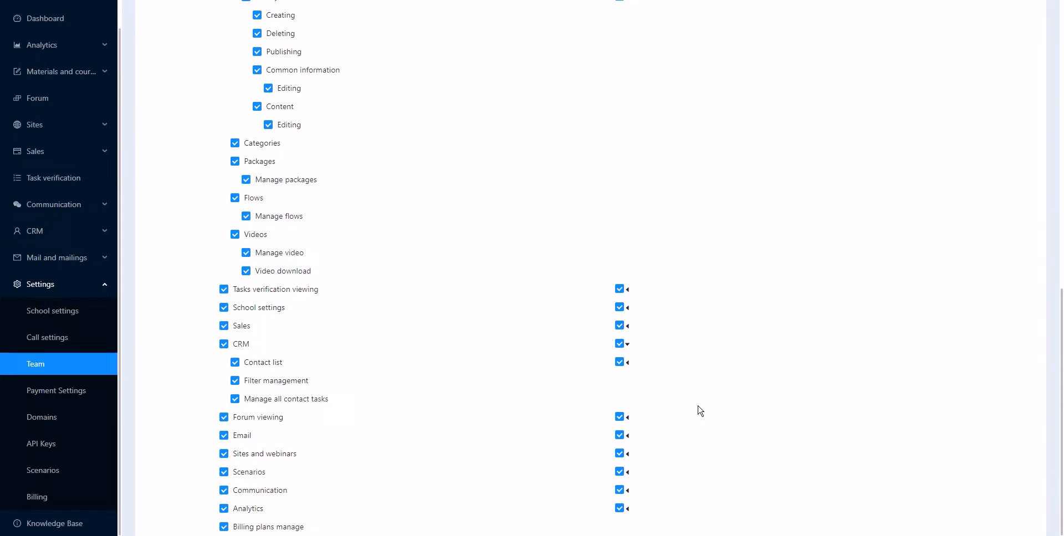
left_click(628, 362)
scroll(682, 387, "down", 2)
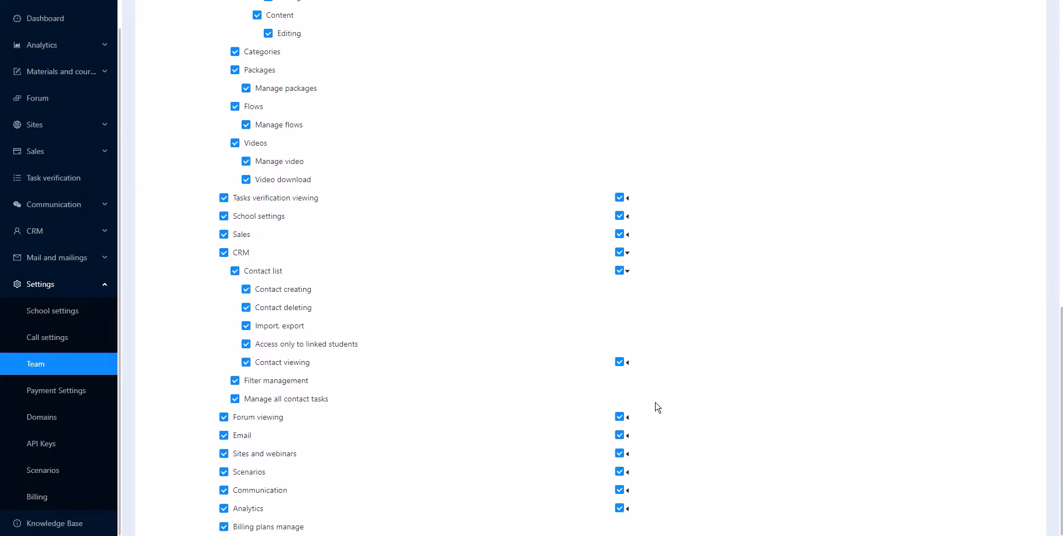
left_click(627, 417)
scroll(695, 426, "down", 1)
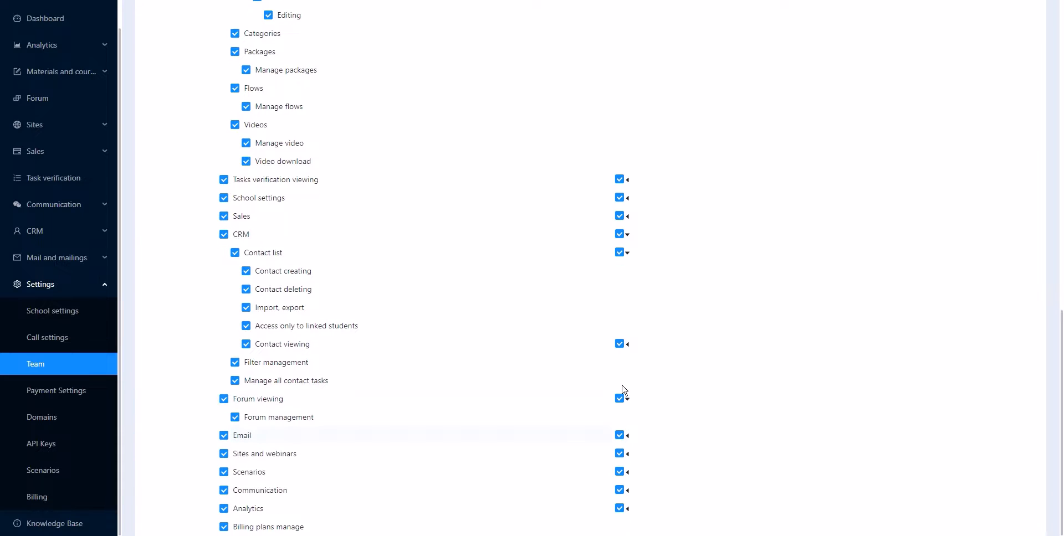
Step: Expand the Contact viewing and Common info viewing rights under CRM, and review the whole permission list
left_click(629, 346)
scroll(674, 384, "down", 3)
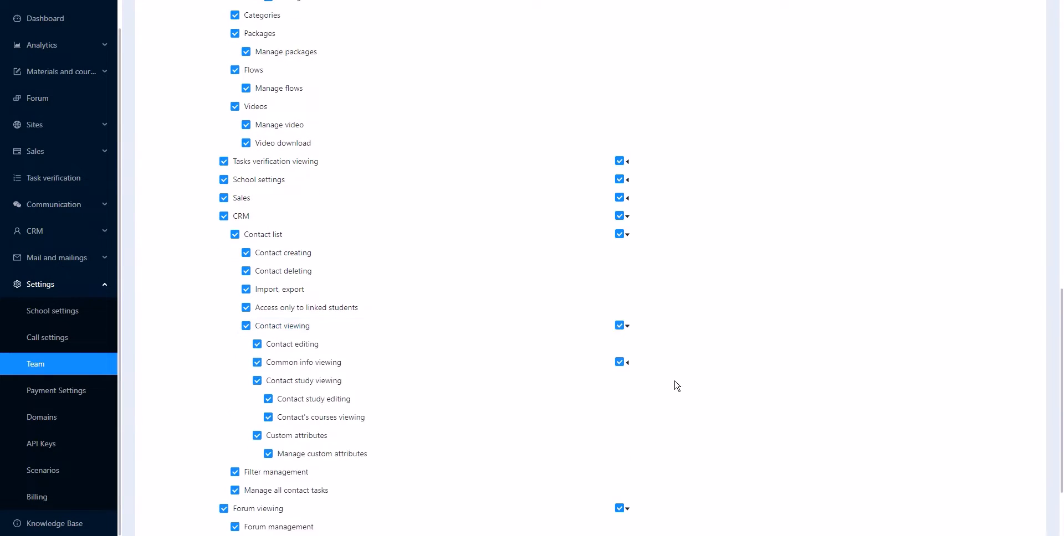
left_click(628, 255)
scroll(653, 322, "down", 4)
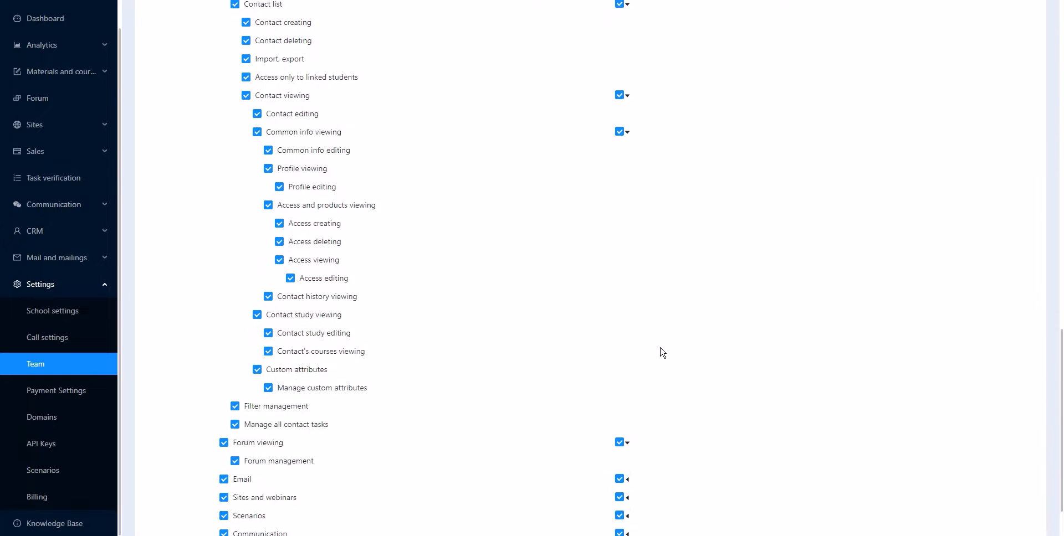
scroll(637, 443, "up", 15)
scroll(665, 459, "up", 6)
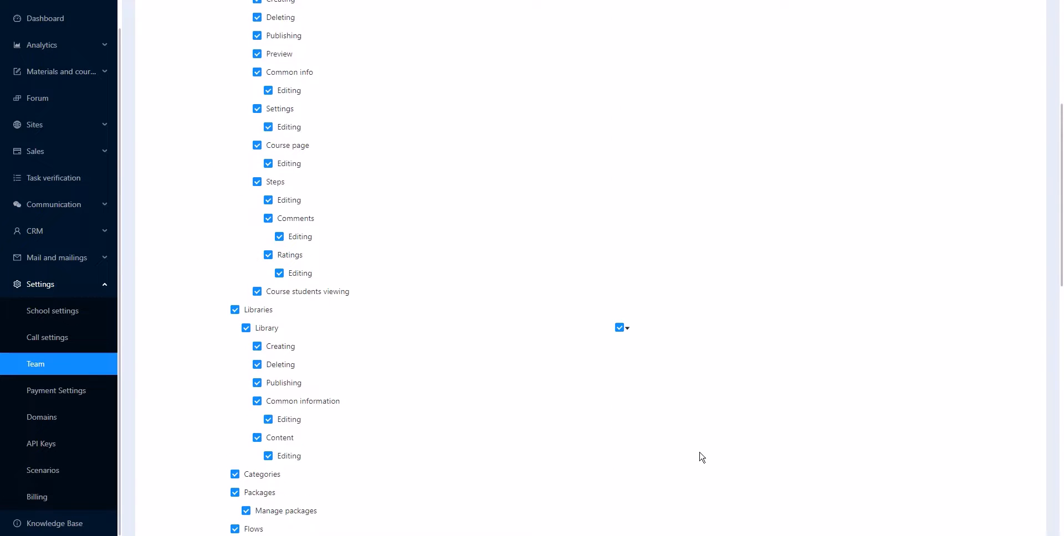